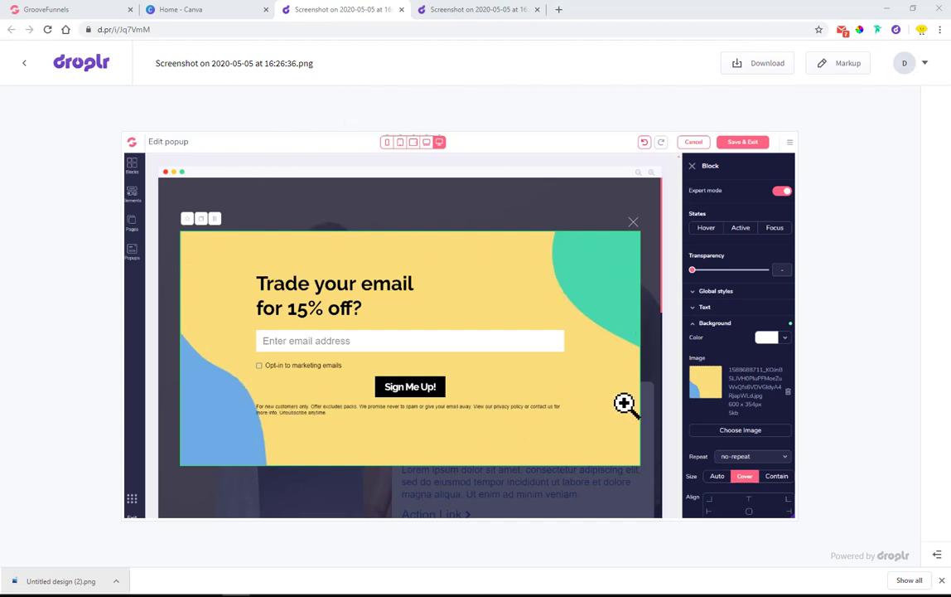
Step: View the Pop Up Editing status notice, and return to the screenshot of the finished email popup design
click(469, 9)
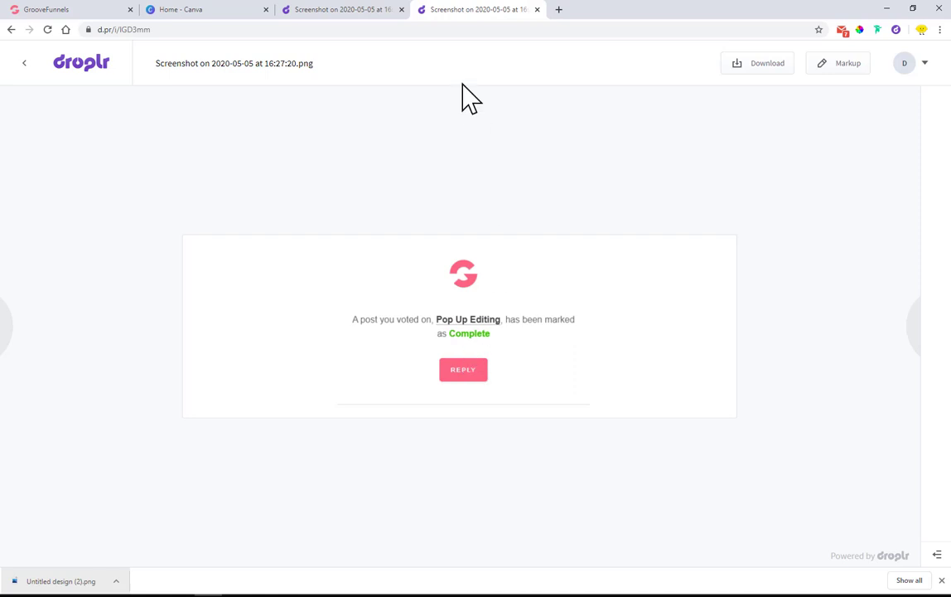
click(352, 10)
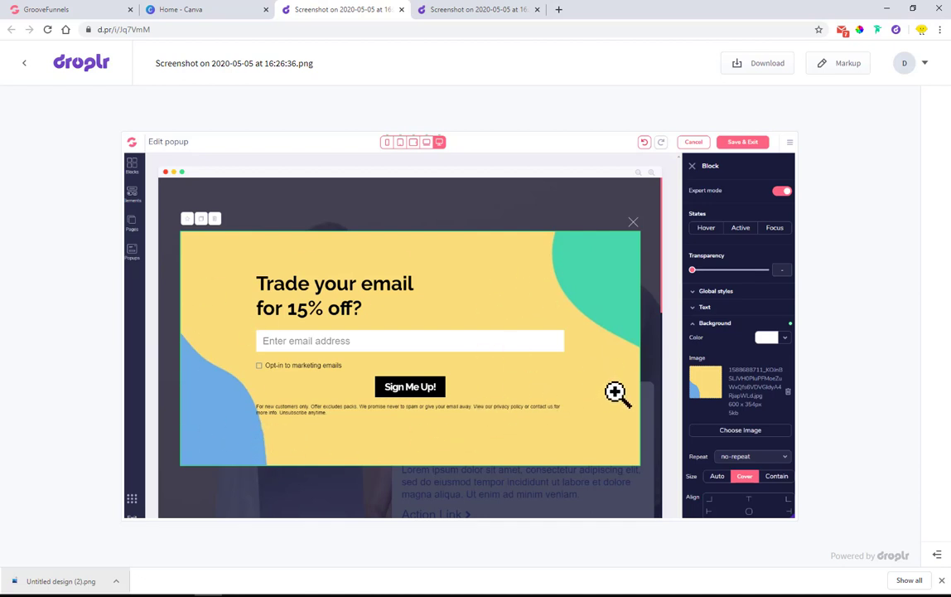
Step: Switch to Canva and create a new blank presentation design
click(213, 12)
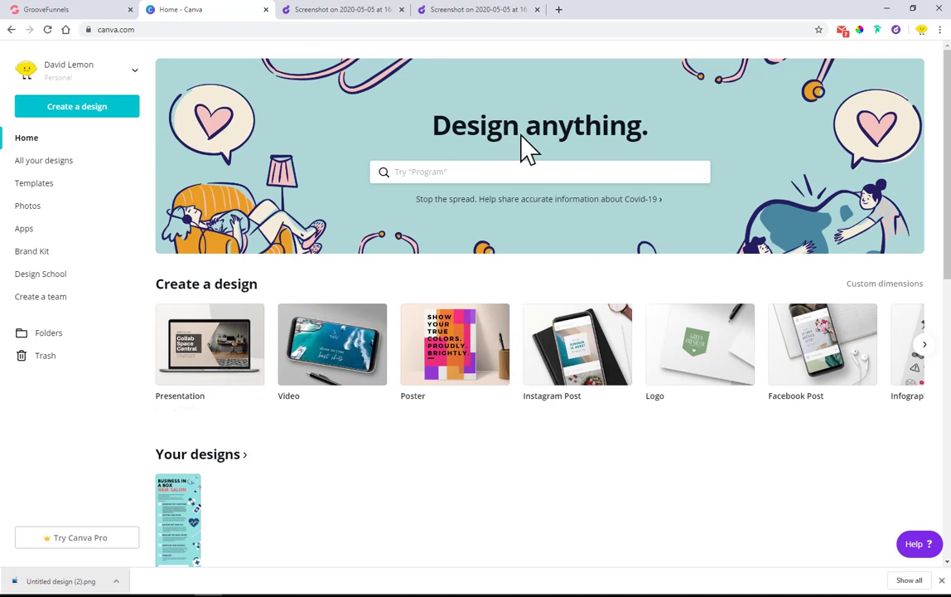
click(520, 171)
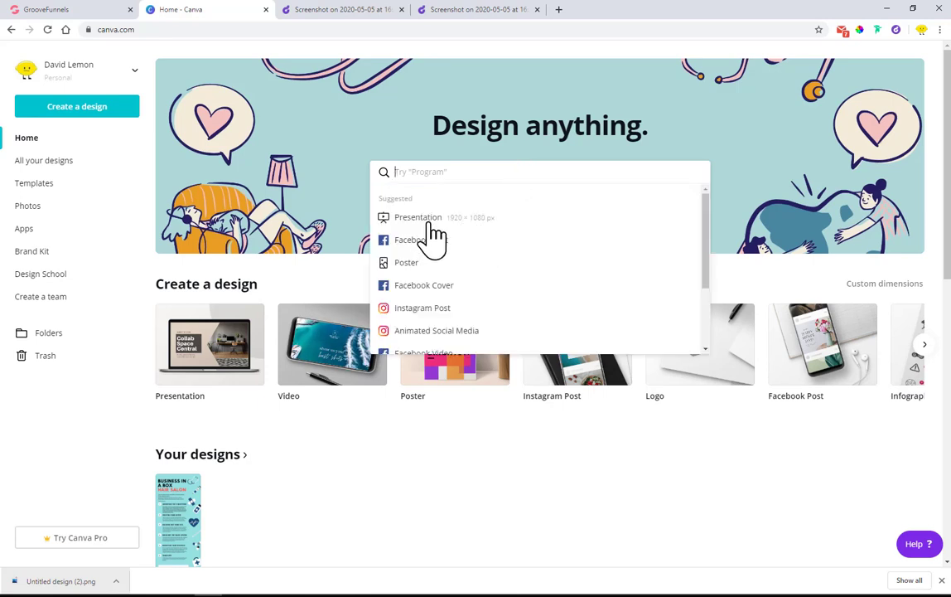
click(93, 116)
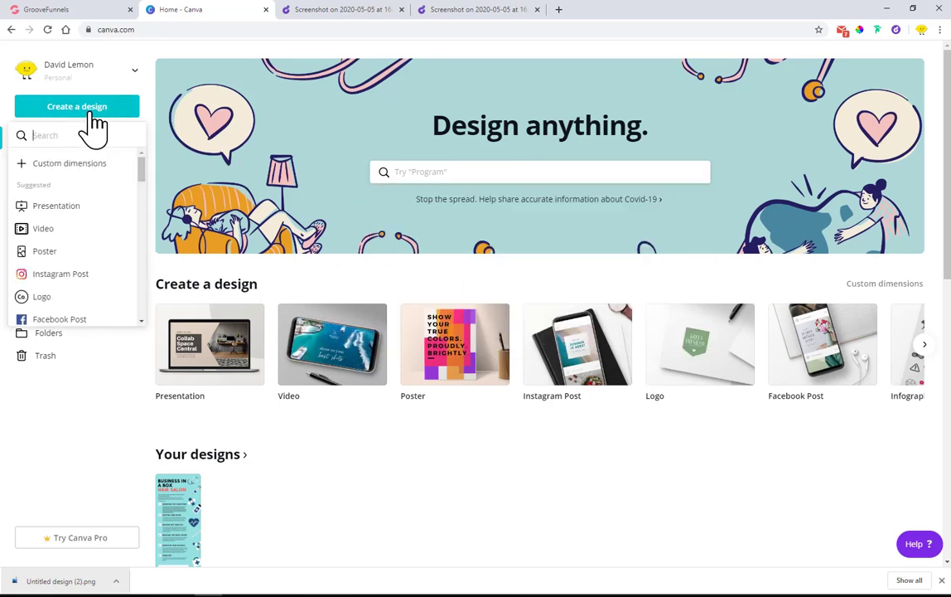
click(464, 477)
click(208, 355)
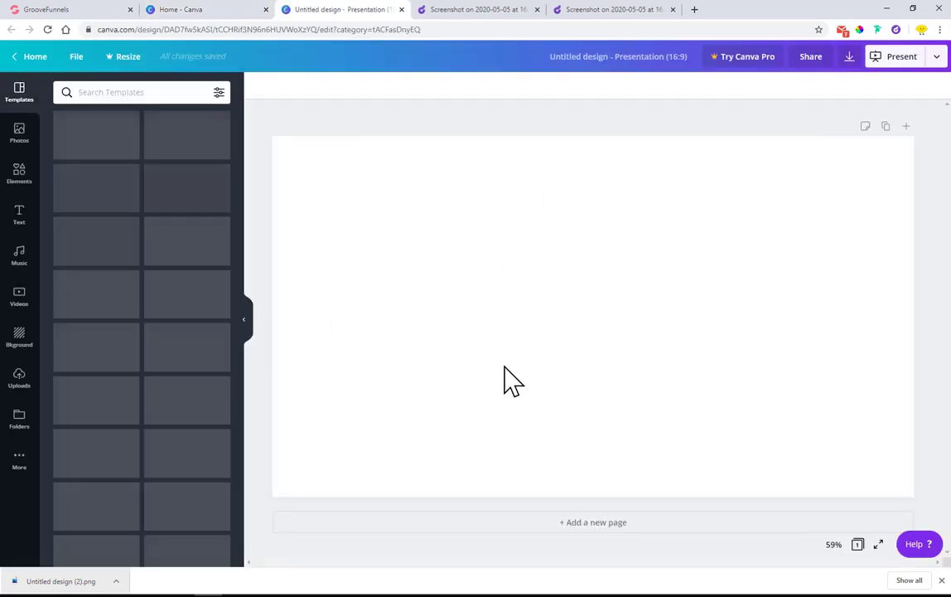
Step: Apply the Corporate Brand Guidelines cover page from the Brand Guideline Business Presentation template to the blank page
scroll(157, 249, down, 3)
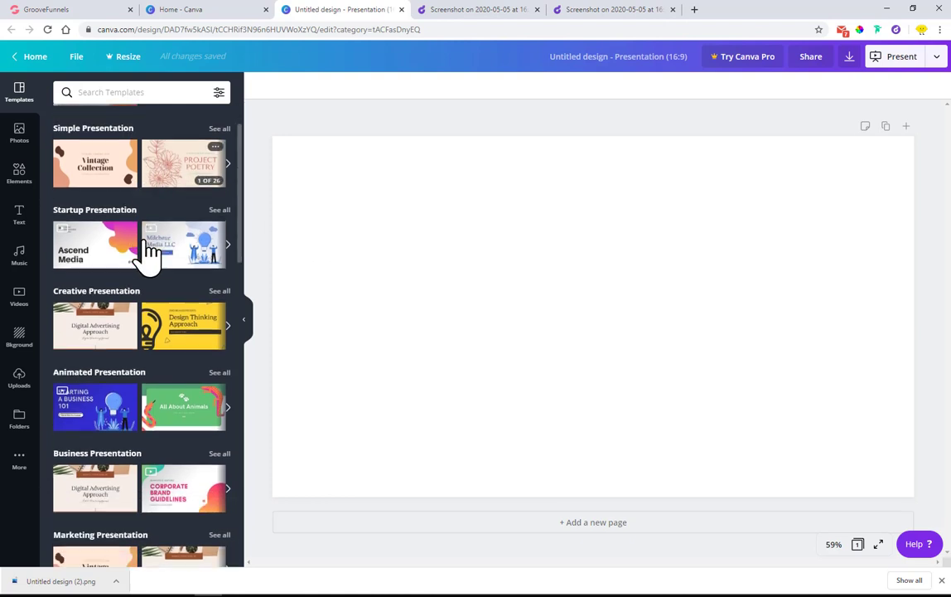
scroll(144, 265, down, 5)
scroll(138, 304, up, 1)
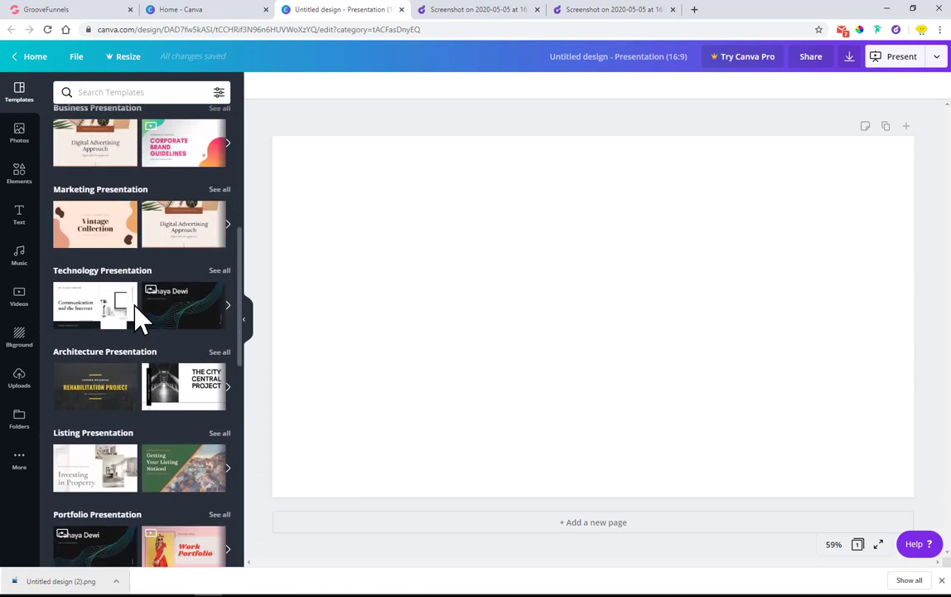
scroll(127, 377, up, 2)
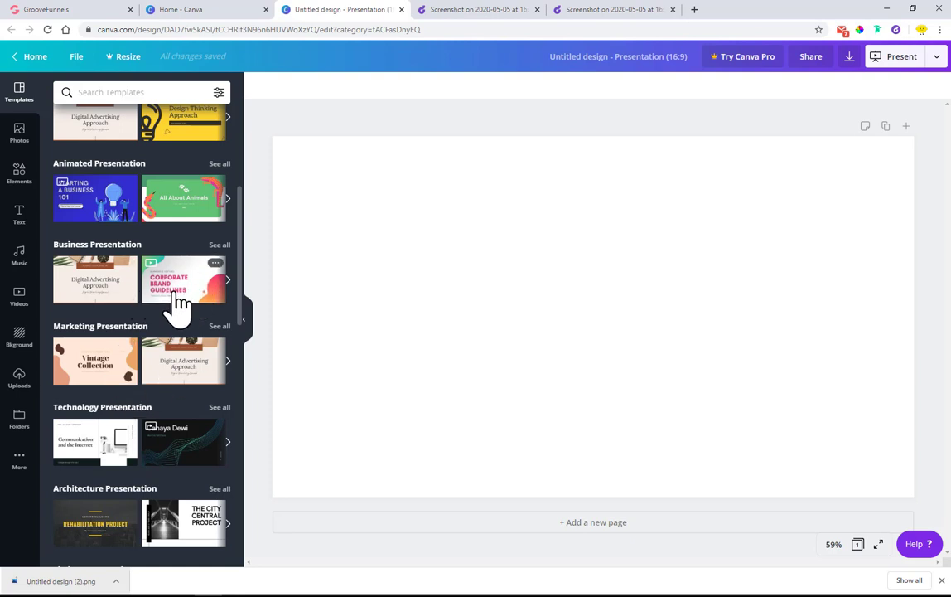
scroll(169, 306, up, 4)
scroll(141, 249, up, 1)
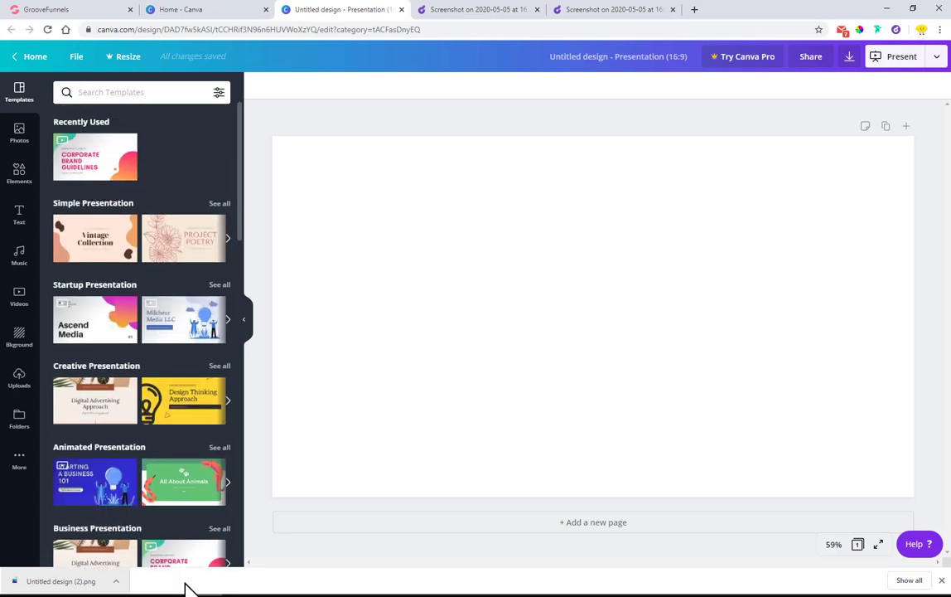
scroll(85, 255, down, 2)
scroll(124, 183, up, 2)
click(79, 164)
click(94, 207)
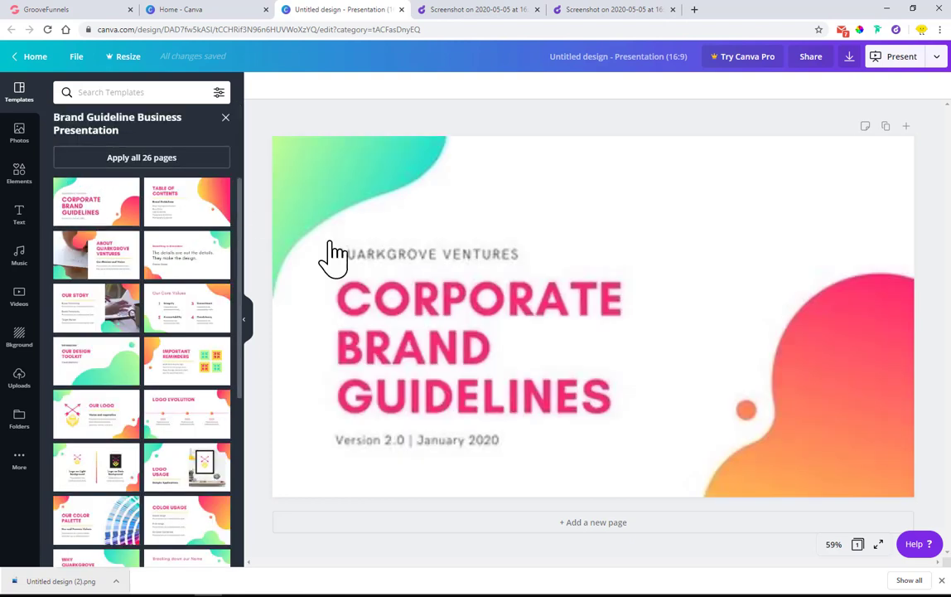
Step: Delete the Quarkgrove Ventures line, the Corporate Brand Guidelines title and the version line, keeping only the gradient shapes
click(520, 264)
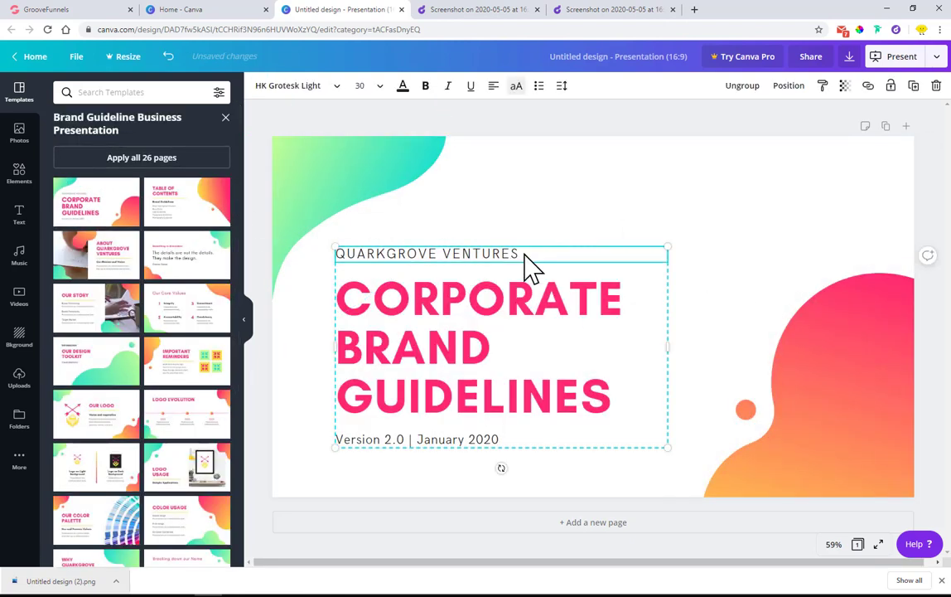
key(Delete)
click(526, 290)
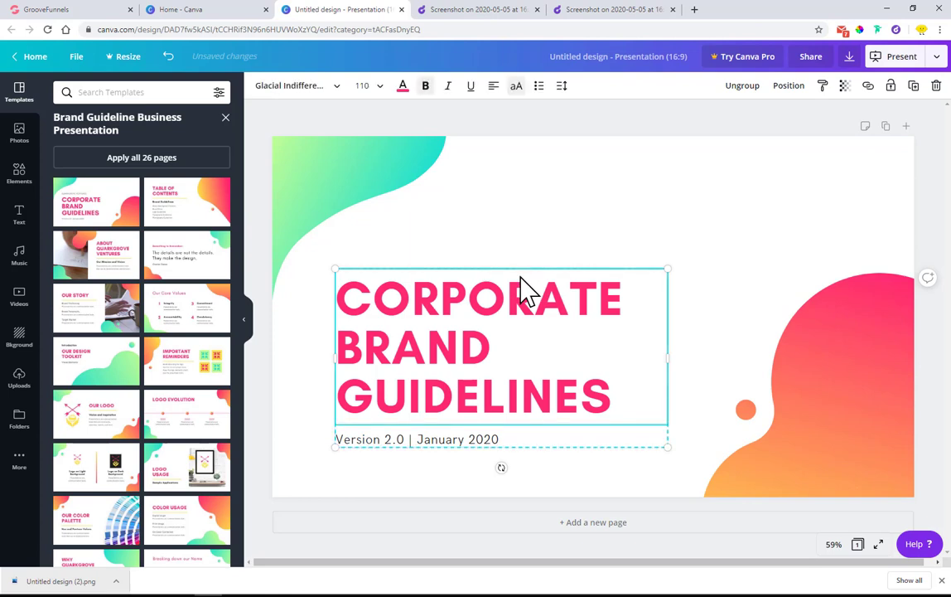
key(Delete)
key(Delete)
click(522, 268)
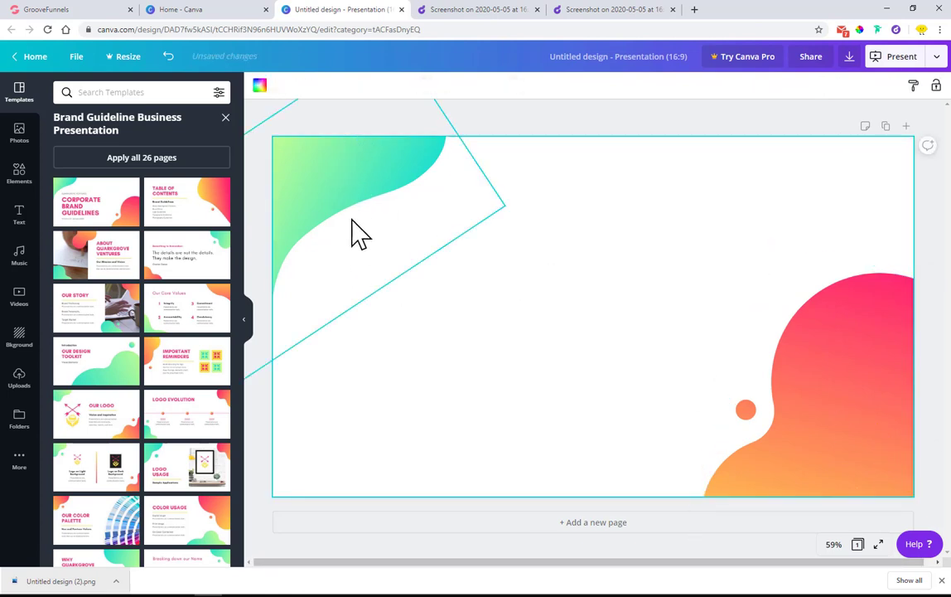
Step: Shift the green gradient shape up and slightly right, and the pink-orange shape outward past the page's right edge
drag(355, 193, 379, 151)
drag(854, 408, 909, 400)
click(668, 340)
click(314, 193)
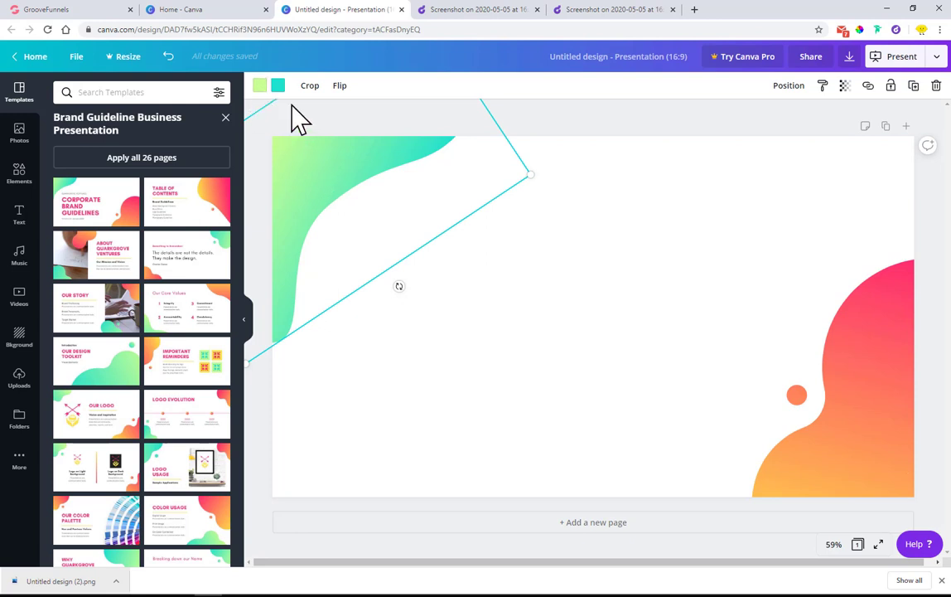
click(634, 251)
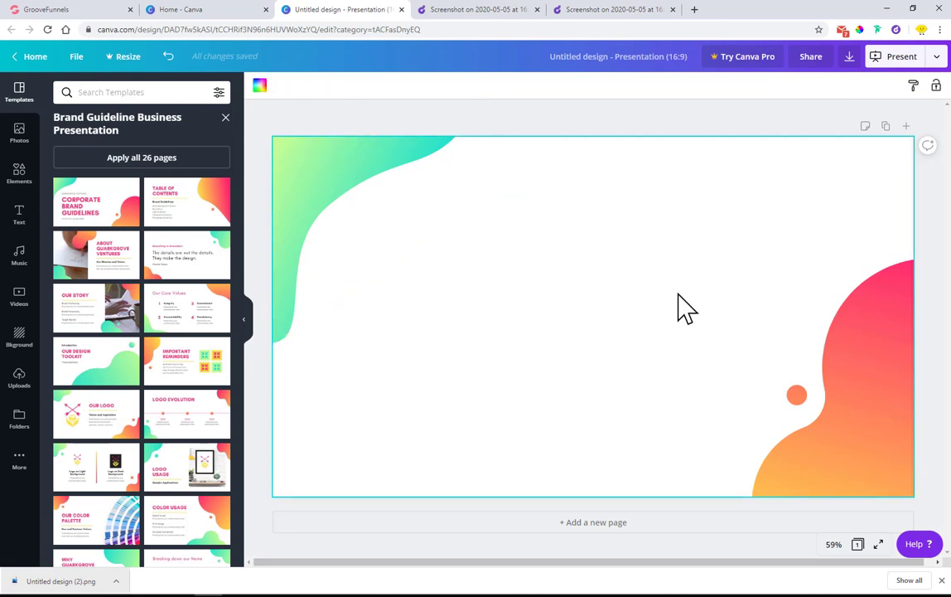
Step: Download the design as a PNG image and dismiss the Canva Pro trial offer
click(849, 56)
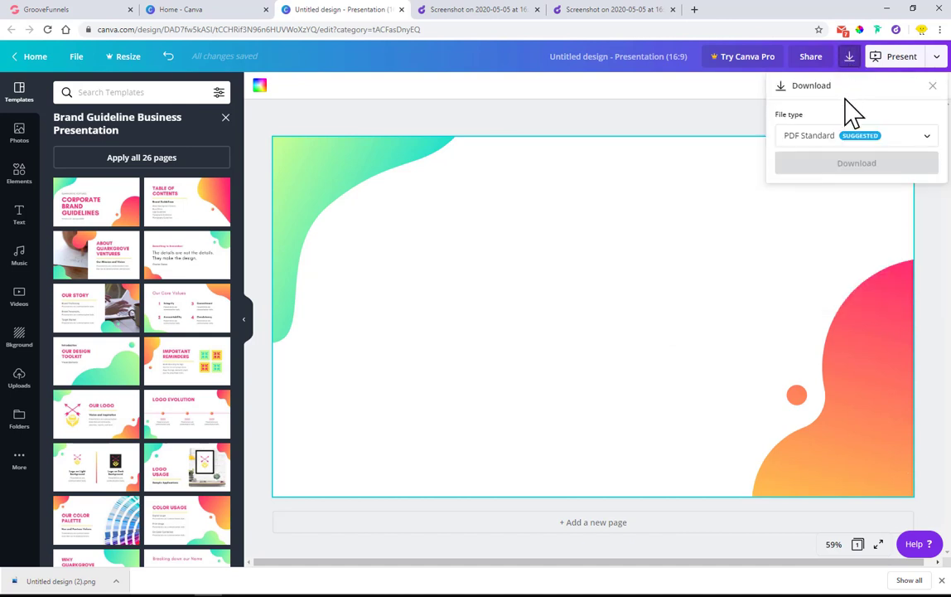
click(936, 57)
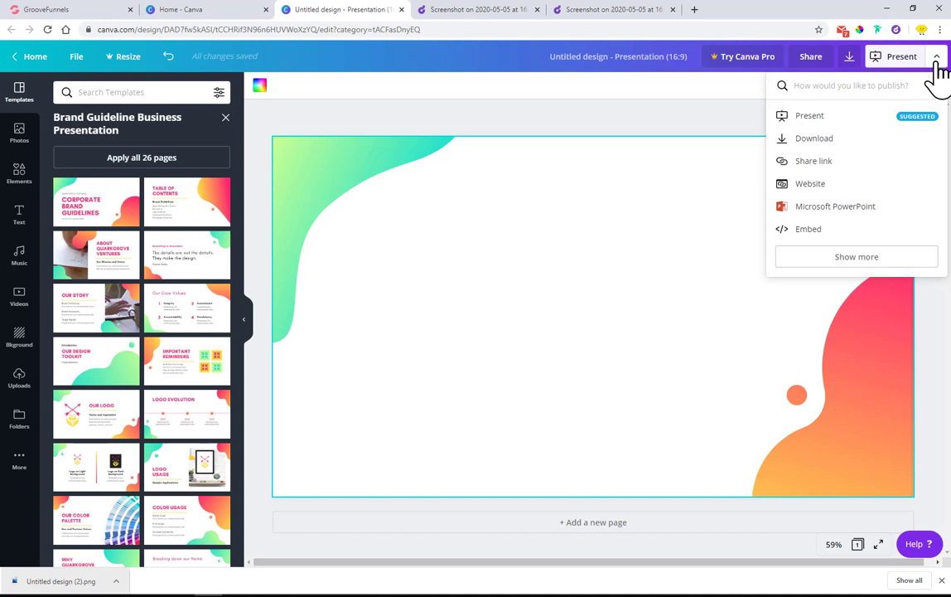
click(837, 138)
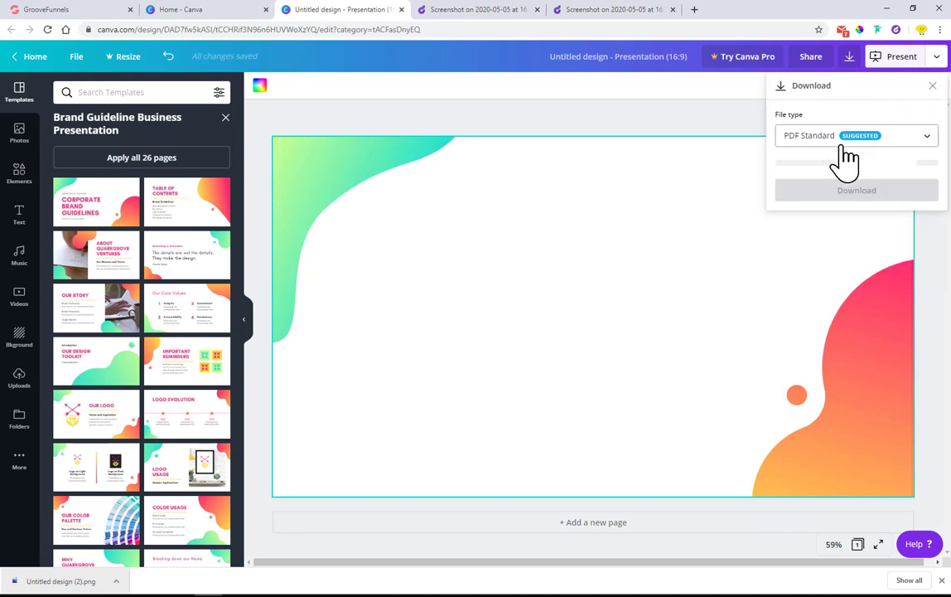
click(845, 141)
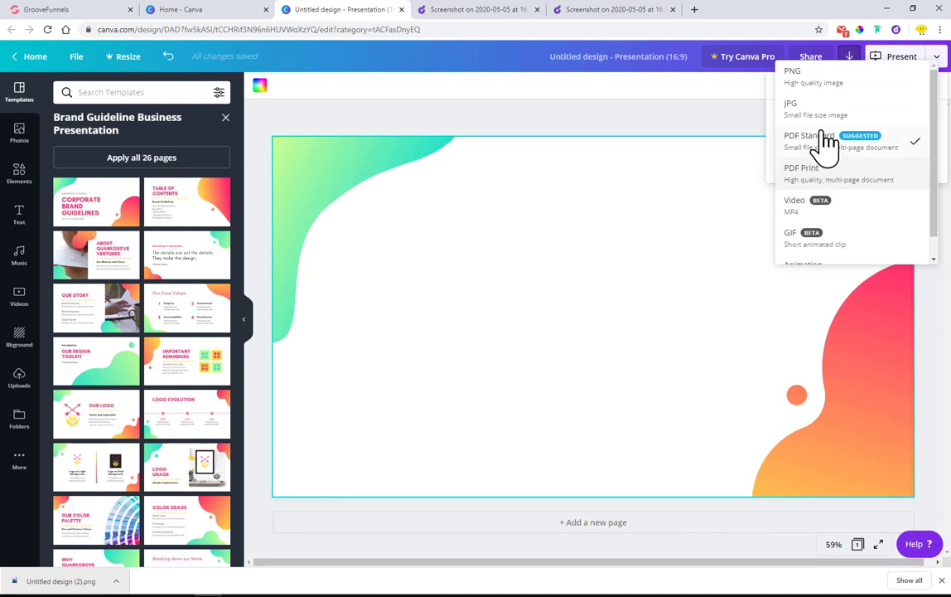
click(814, 84)
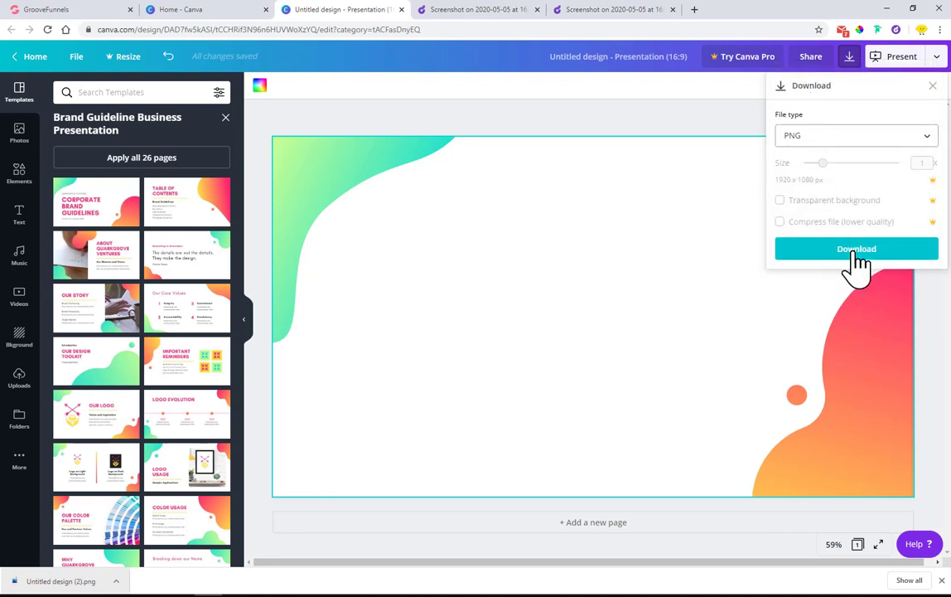
click(856, 251)
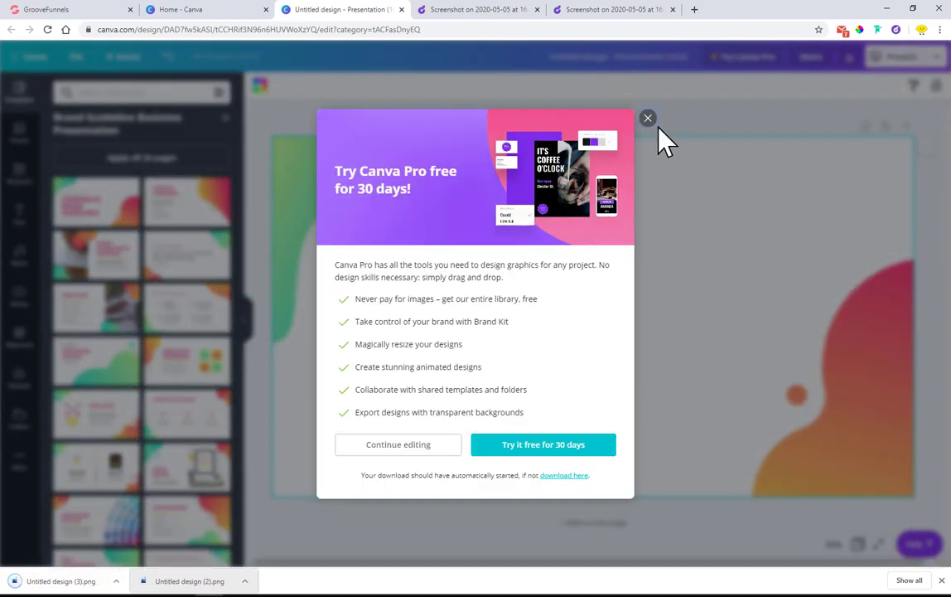
click(649, 121)
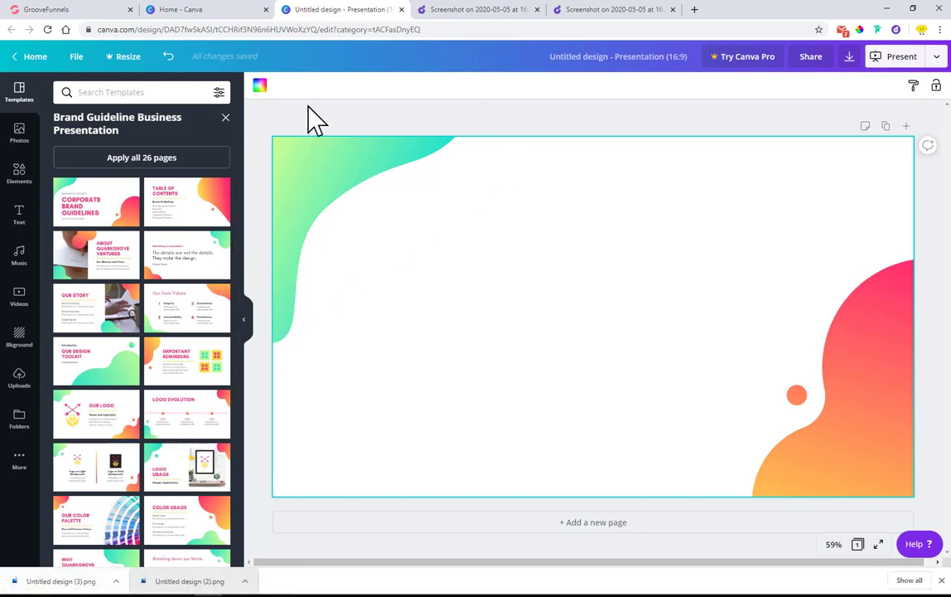
Step: Switch to GrooveFunnels and open the Home page of My new site in the GroovePages builder
click(39, 9)
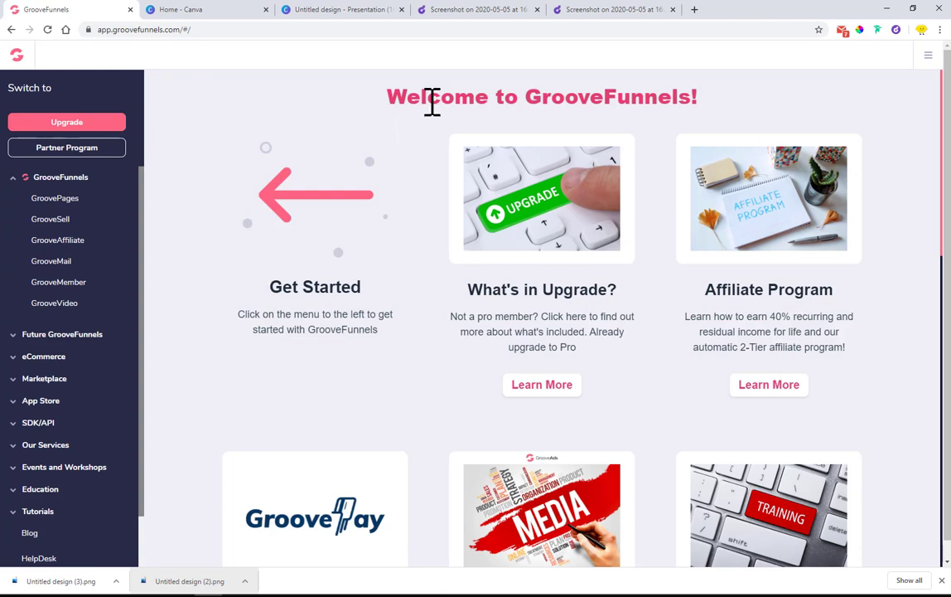
drag(429, 98, 703, 109)
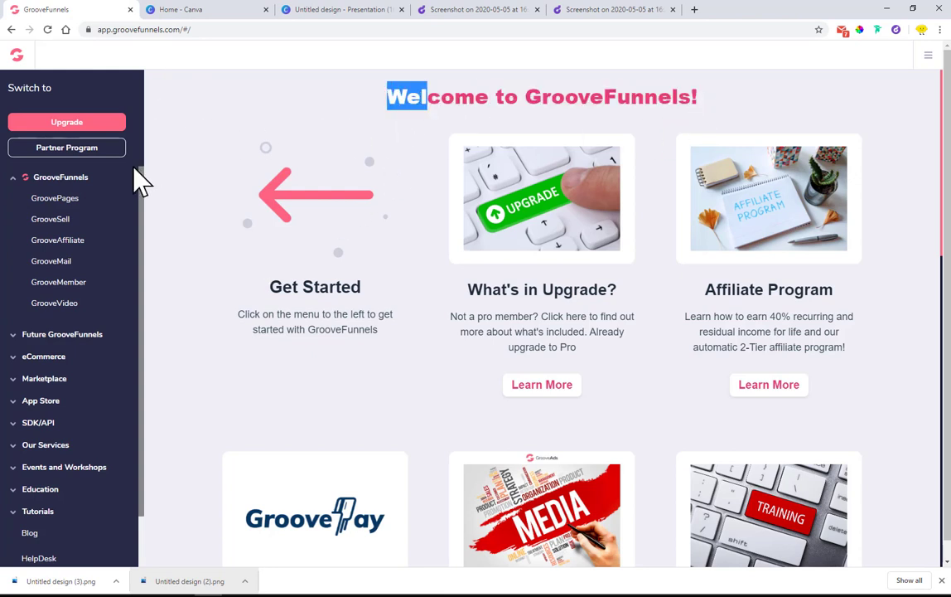
click(75, 200)
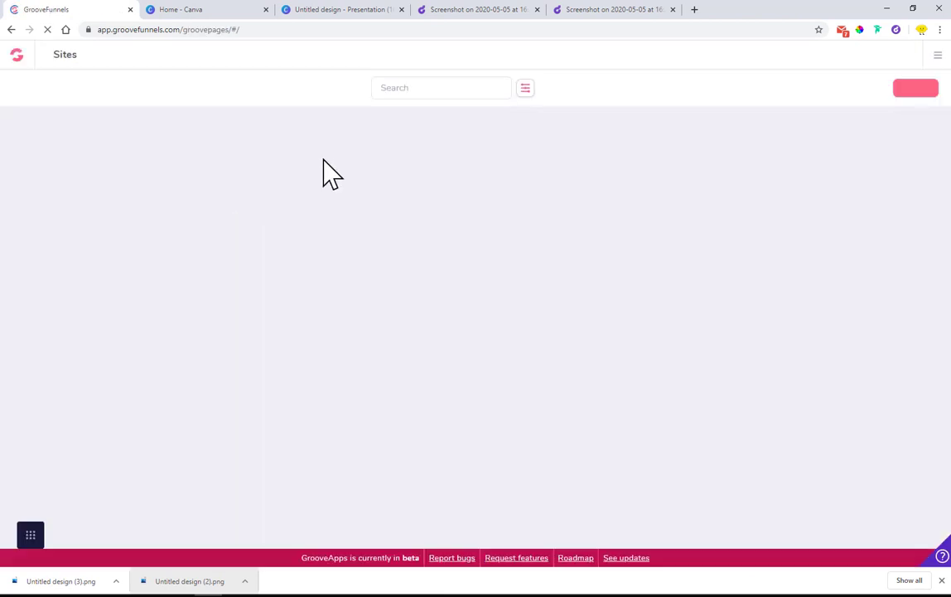
click(93, 198)
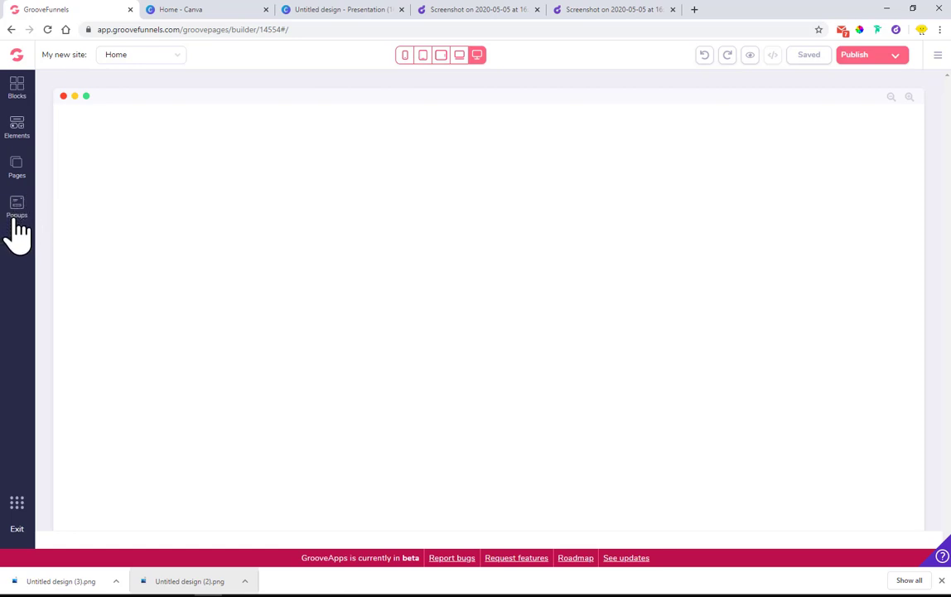
Step: Create a new popup for the site and name it Lemon
click(16, 213)
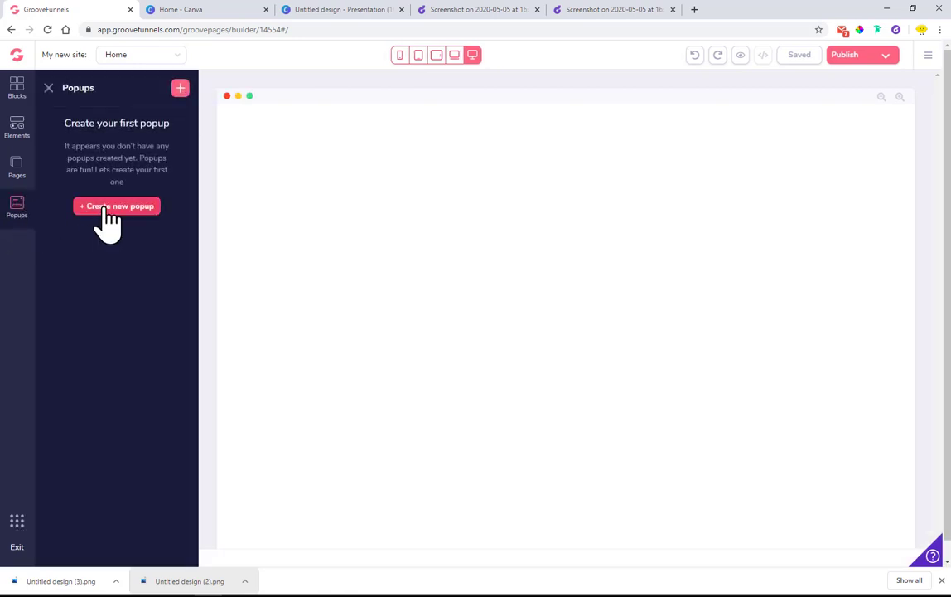
click(108, 209)
double_click(118, 168)
triple_click(114, 155)
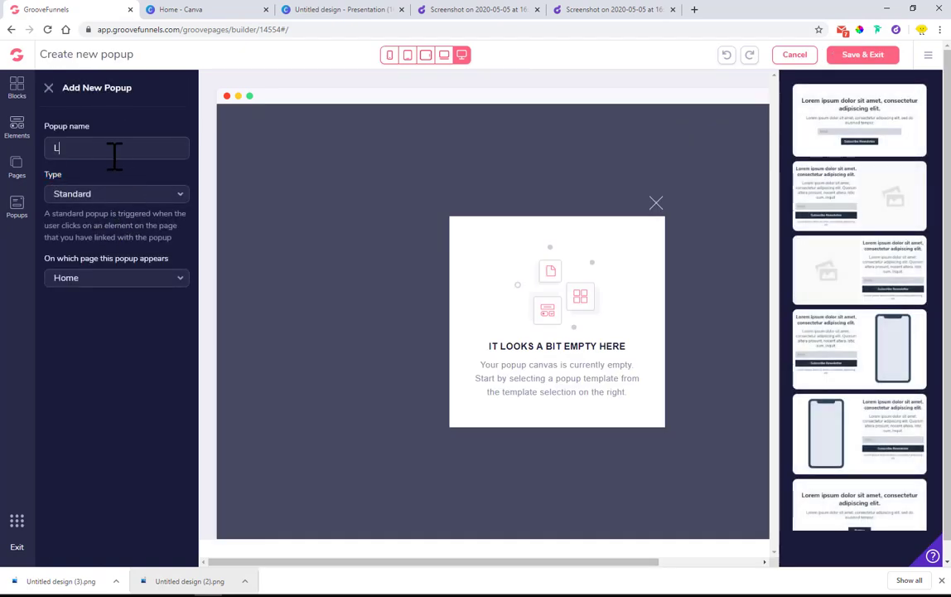
text(Lemon)
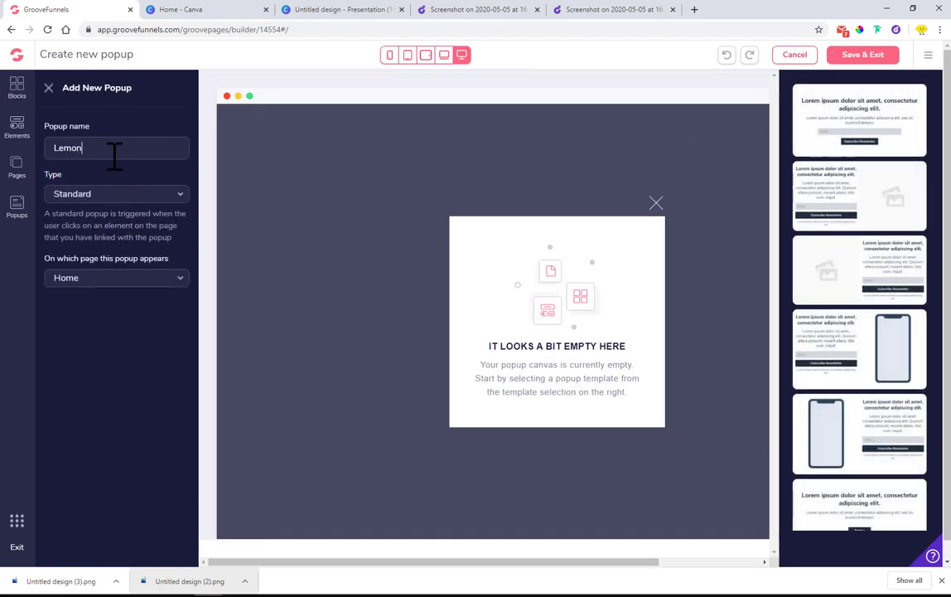
Step: Review the available popup types and page options, leaving the type at Standard and the page at Home
click(95, 199)
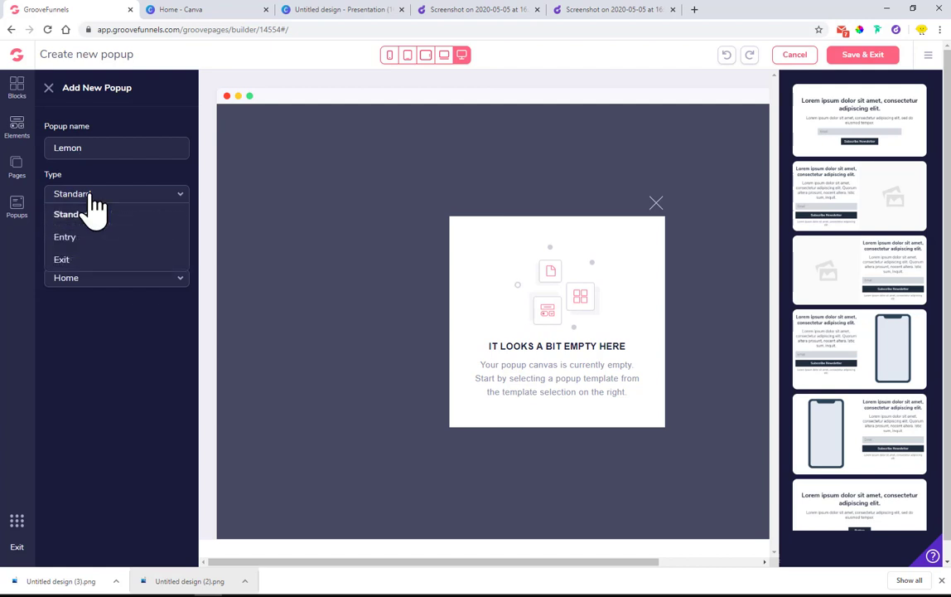
click(91, 199)
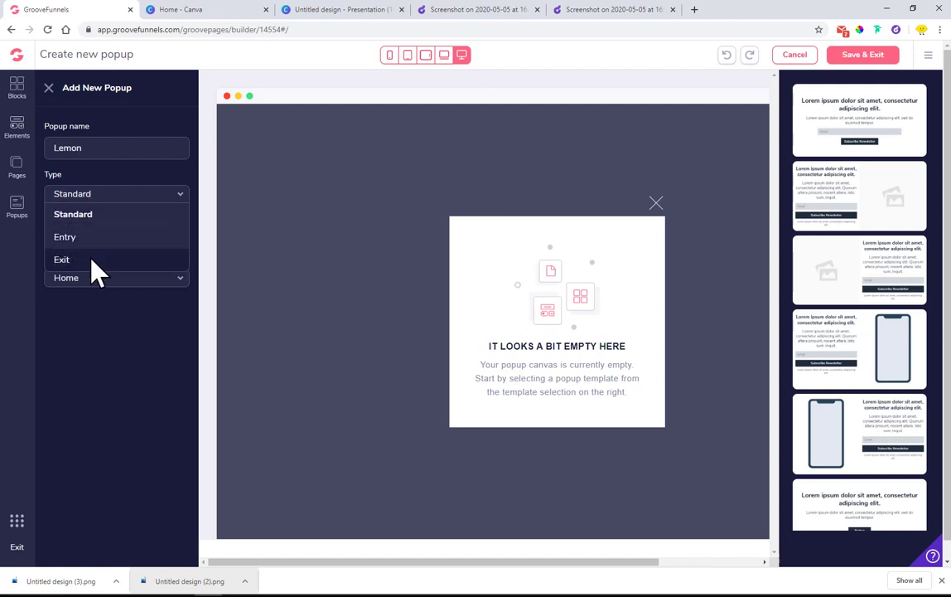
click(114, 215)
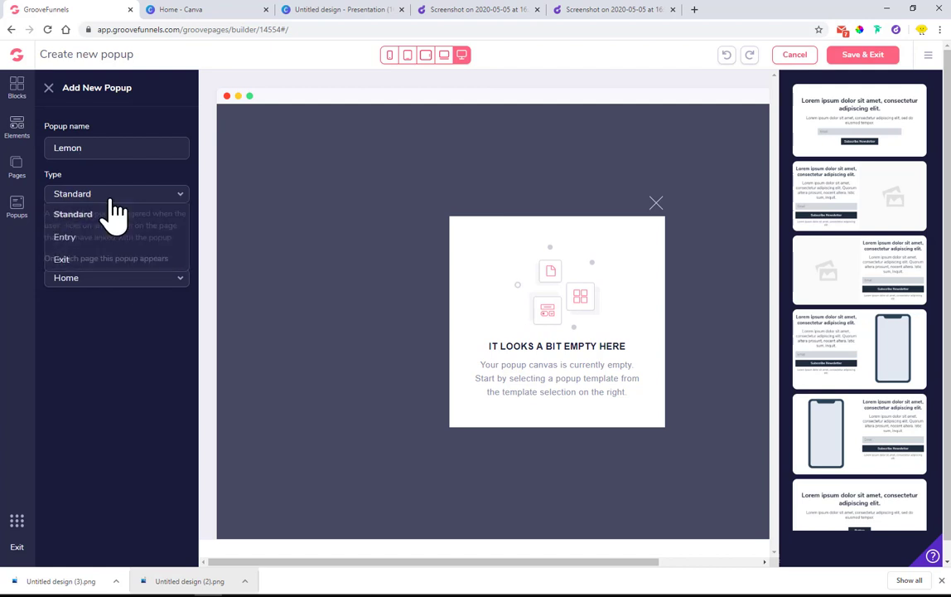
click(97, 290)
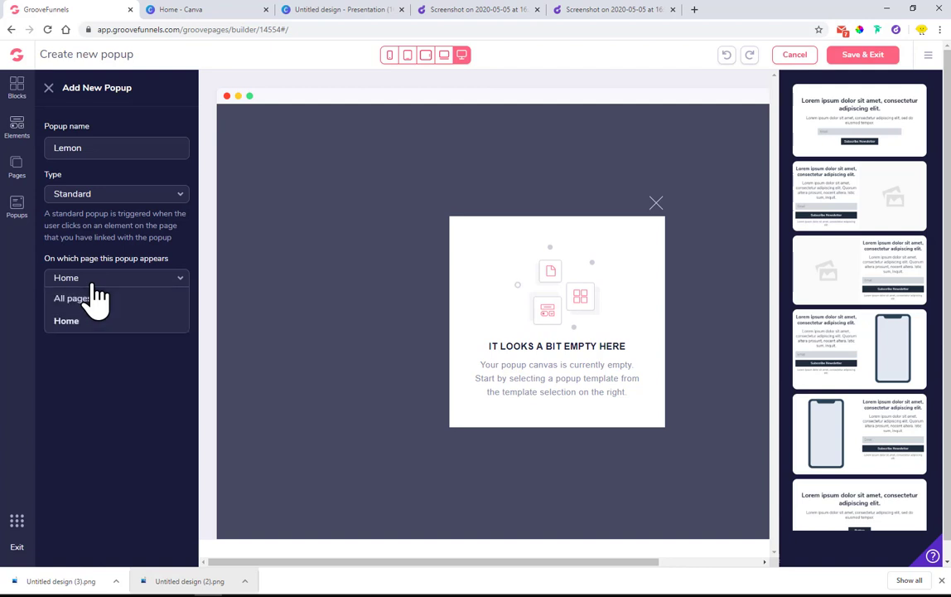
click(138, 284)
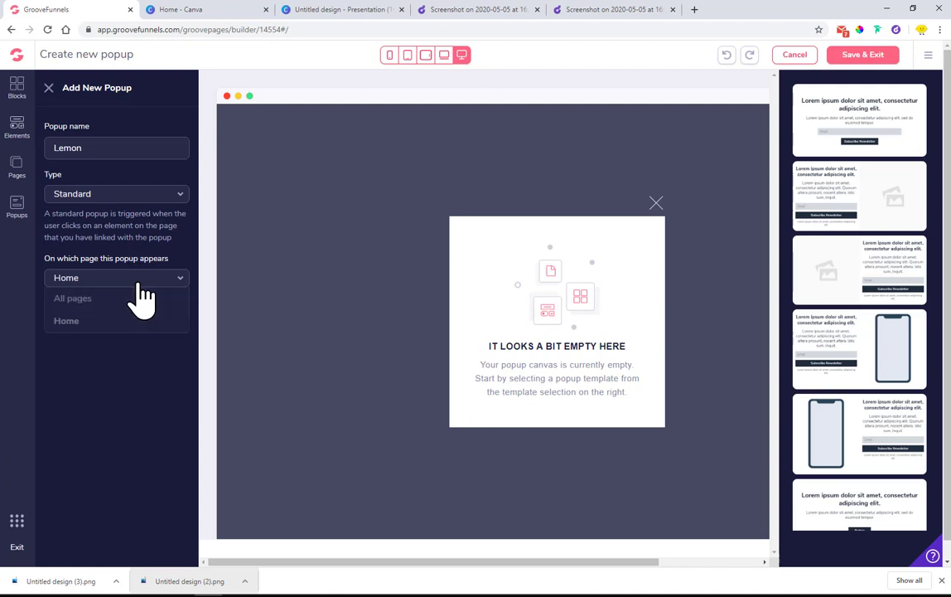
Step: Apply the centered single-column newsletter template with an email field to the Lemon popup and save it
click(880, 125)
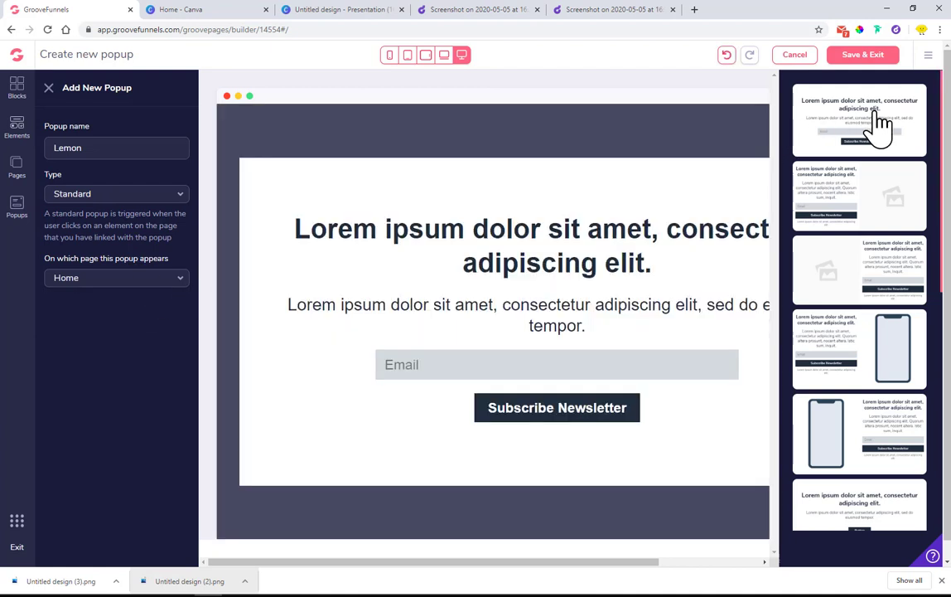
click(840, 61)
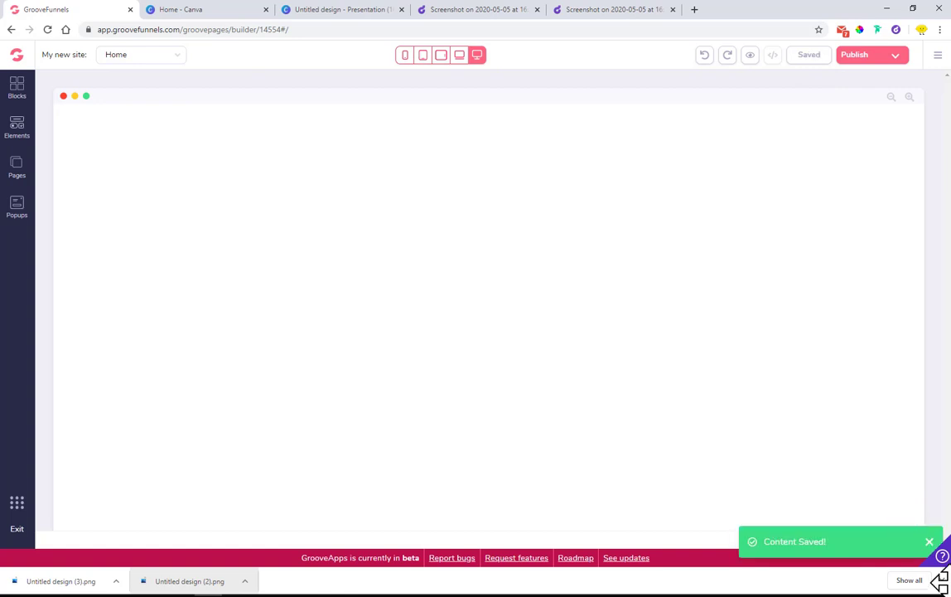
Step: Reopen the saved Lemon popup for editing and close its settings to free up the canvas
click(18, 207)
click(83, 141)
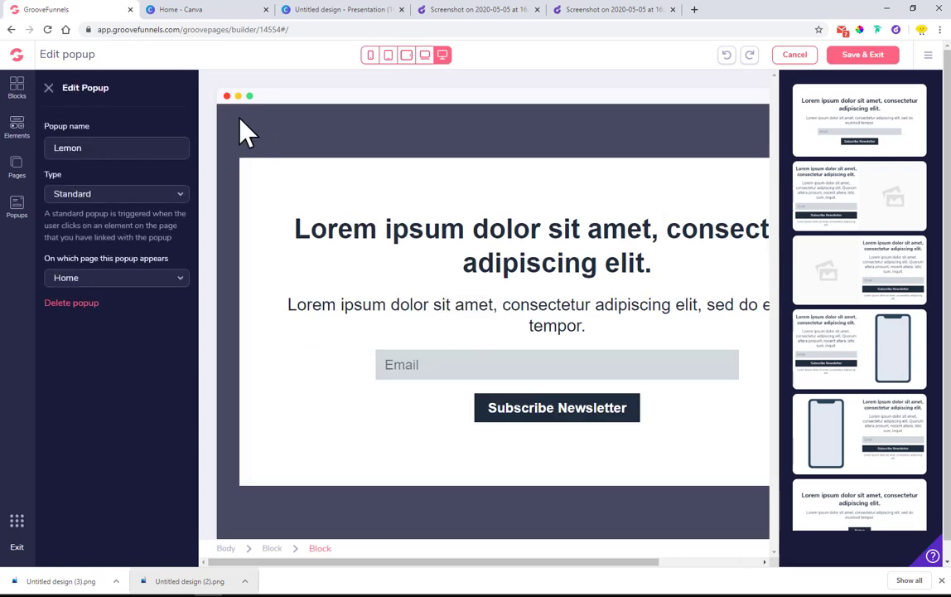
click(48, 88)
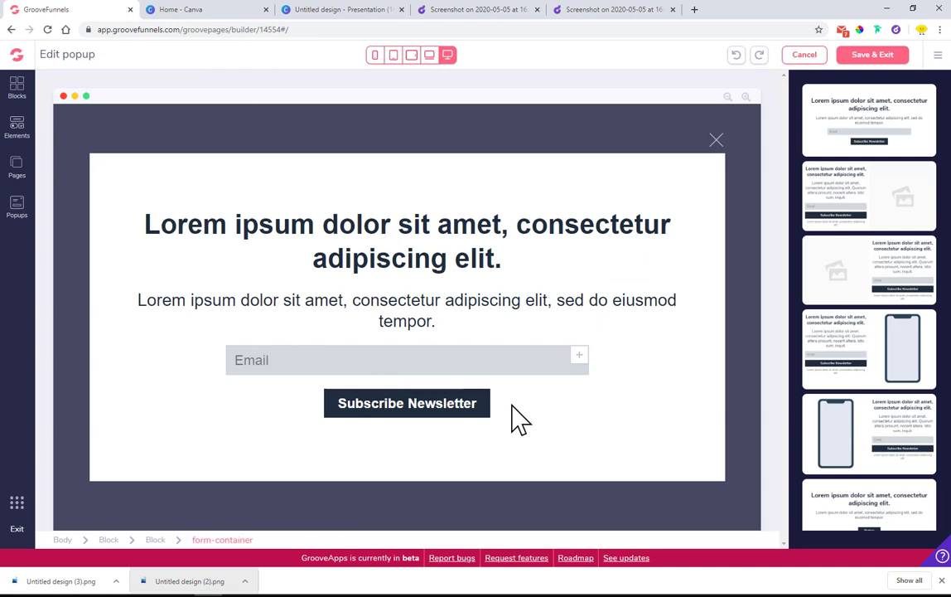
Step: Add an empty Container element above the popup's headline
click(424, 238)
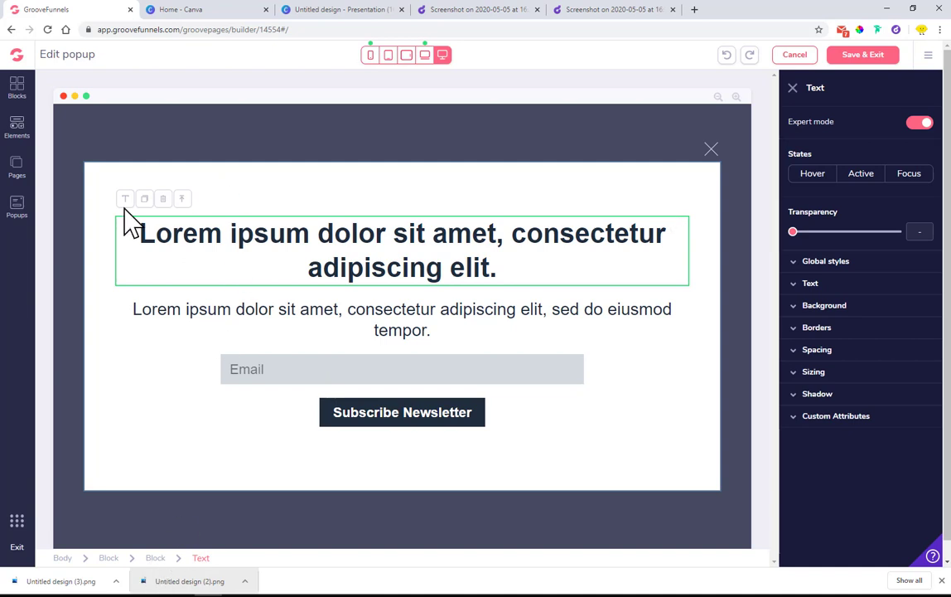
click(20, 136)
drag(46, 165, 456, 230)
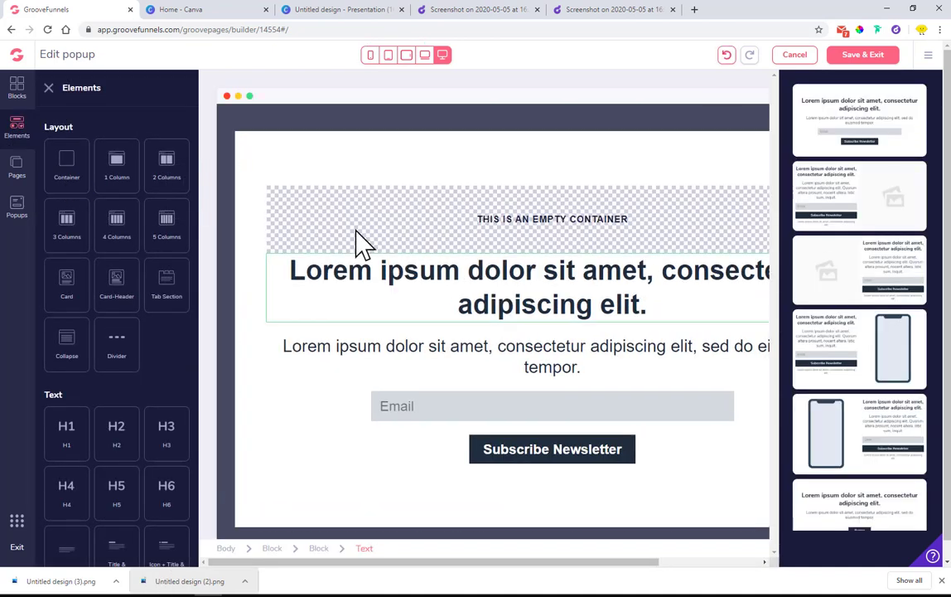
click(48, 88)
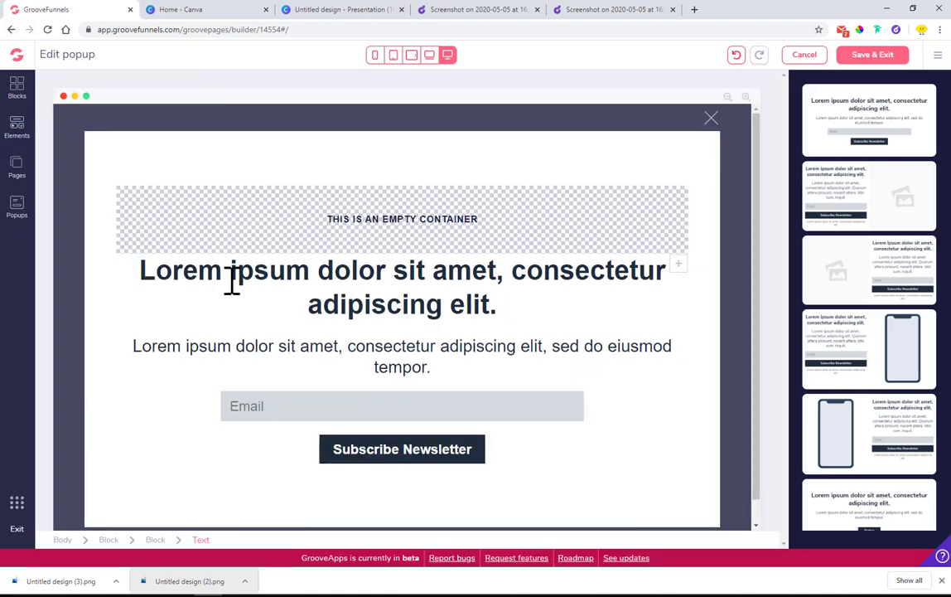
Step: Set the popup block's left and right padding to 12, and adjust its top and bottom padding together
click(189, 282)
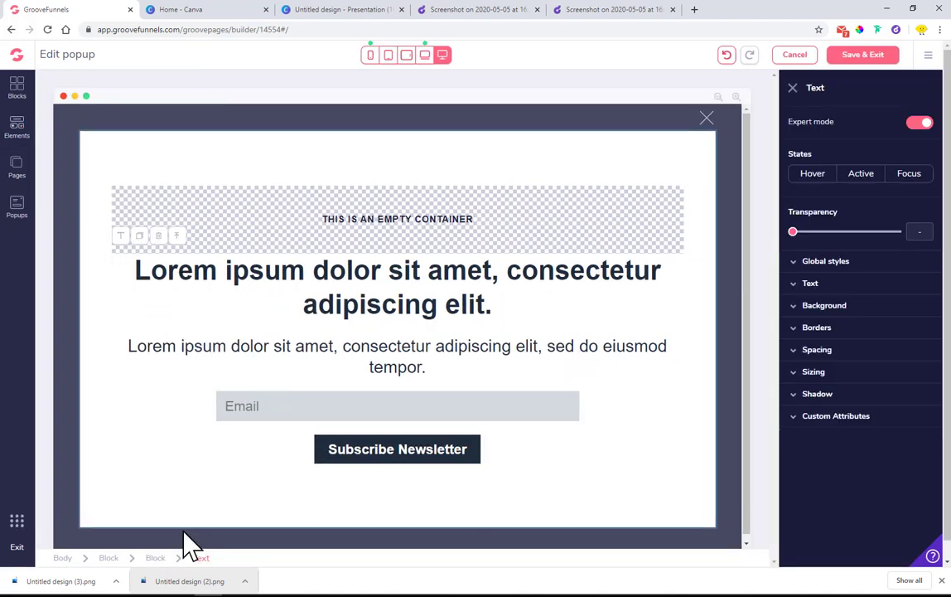
click(154, 558)
click(832, 372)
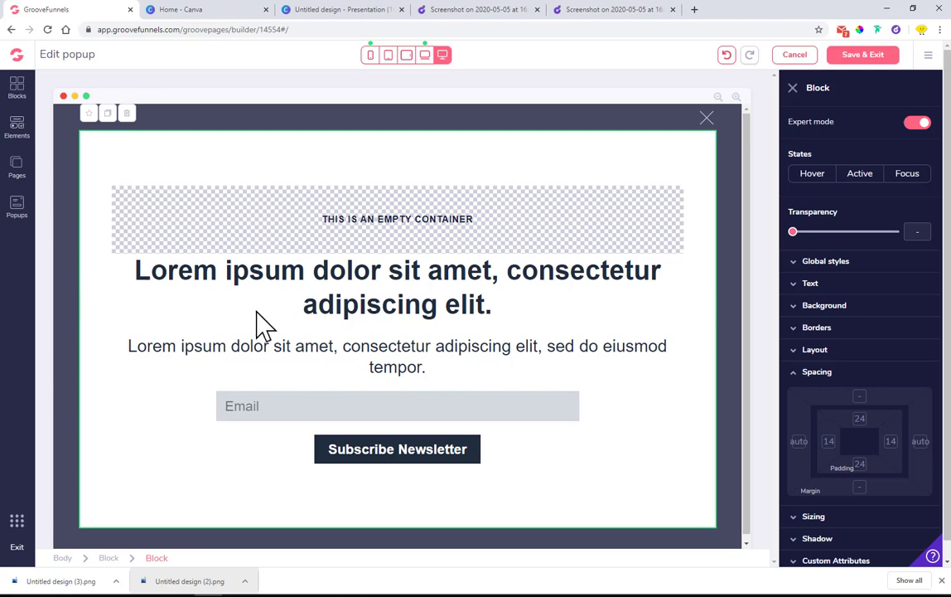
click(828, 441)
mouse_move(798, 514)
mouse_down()
mouse_move(823, 517)
mouse_move(802, 514)
mouse_up()
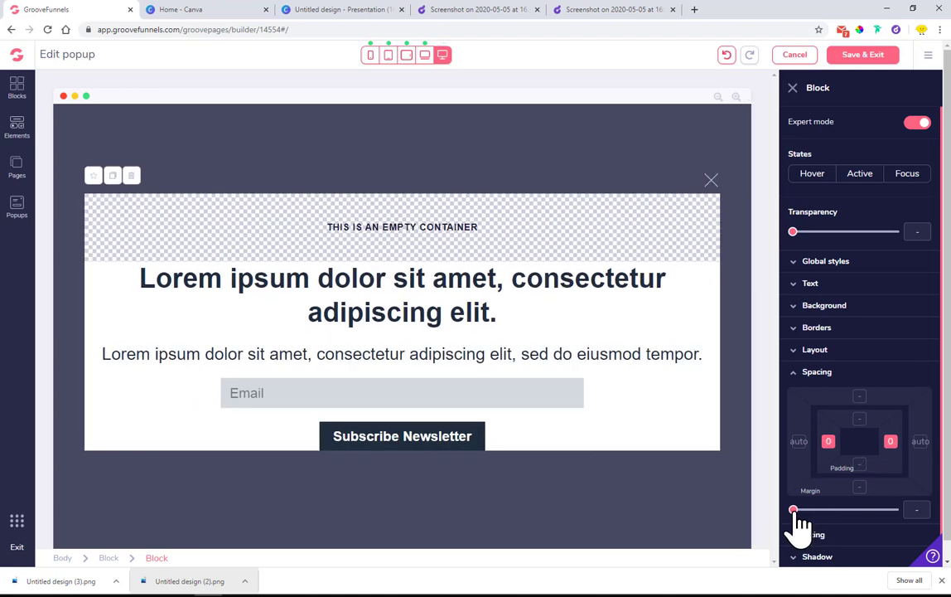
drag(795, 511, 851, 522)
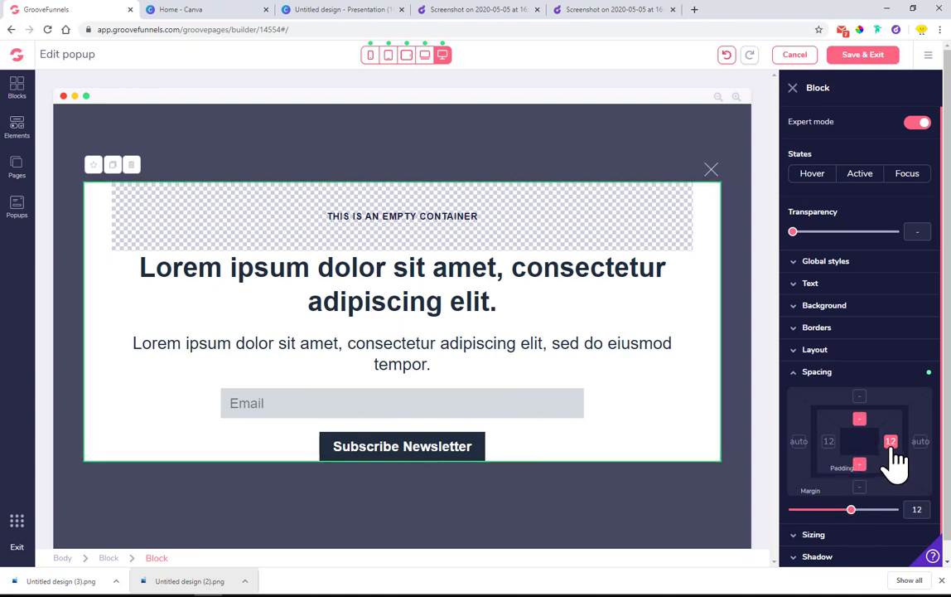
drag(795, 514, 856, 517)
Step: Move the headline into the empty container and keep it at the top of the popup
click(478, 206)
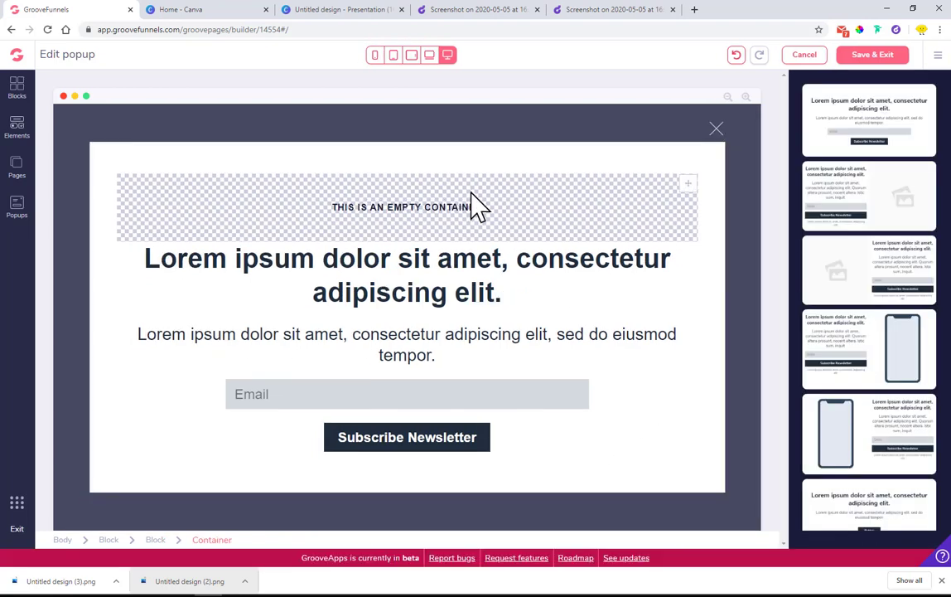
click(435, 273)
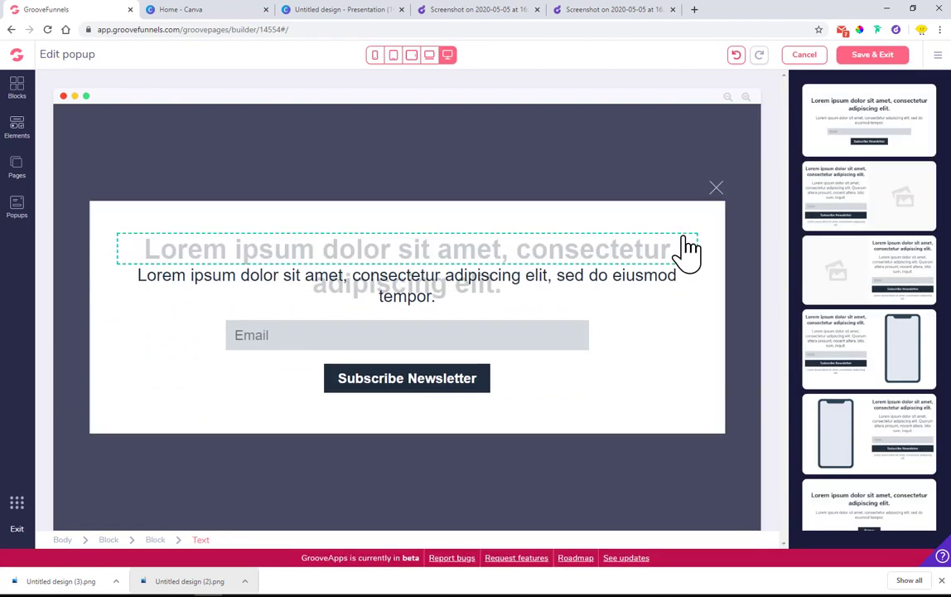
drag(688, 248, 652, 234)
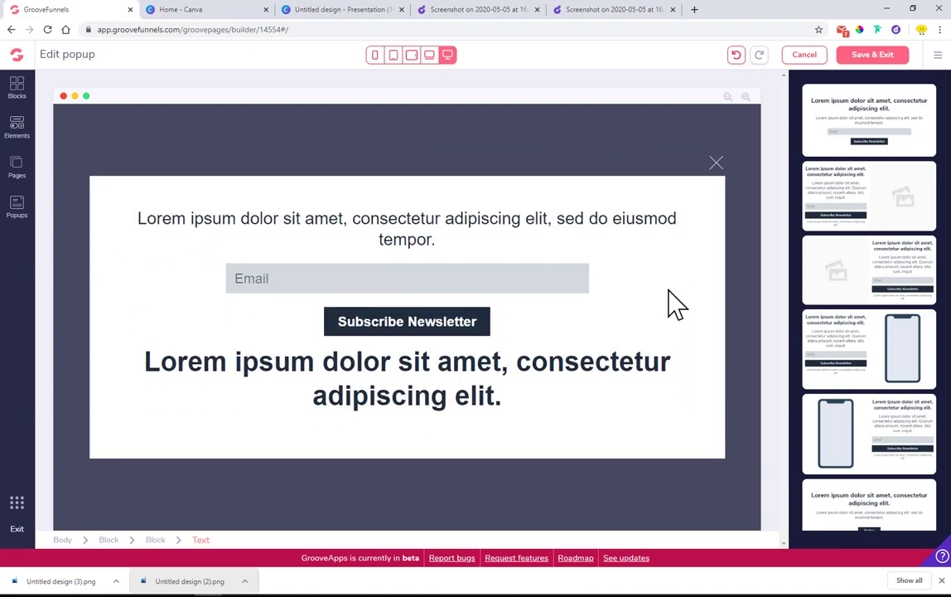
drag(688, 365, 664, 249)
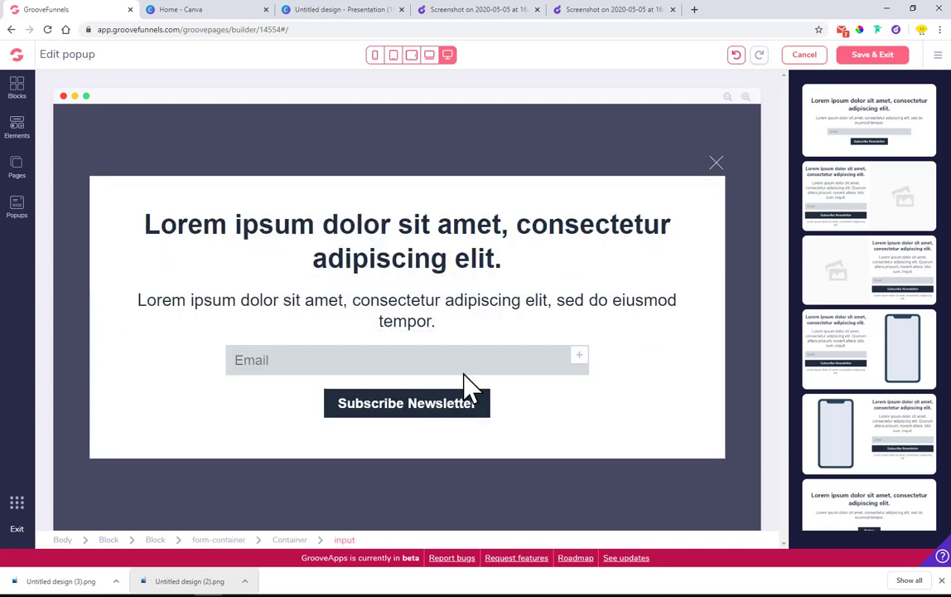
Step: Move the email field, paragraph and subscribe button into the container, stacked in that order below the headline
drag(592, 370, 571, 306)
drag(577, 388, 573, 318)
click(489, 308)
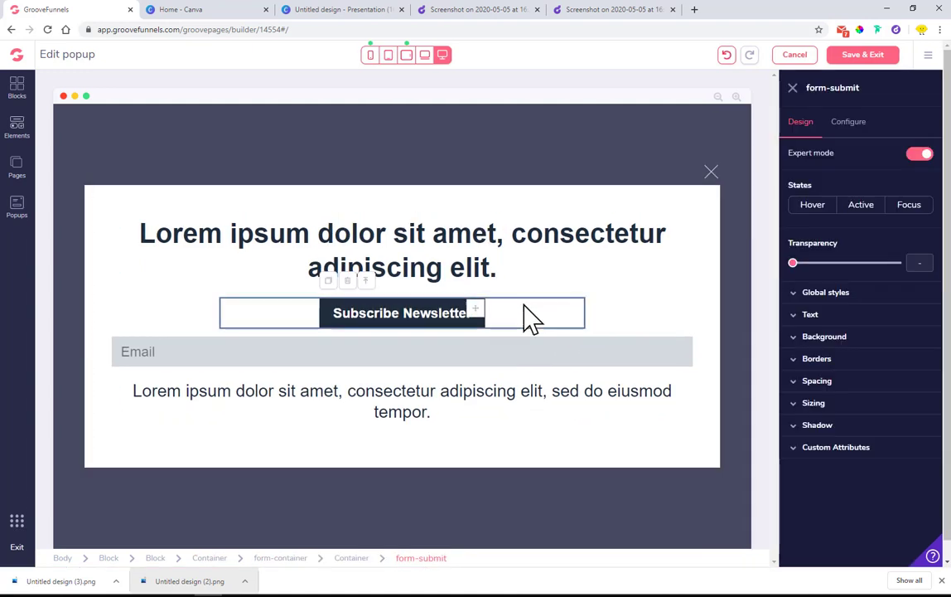
click(580, 278)
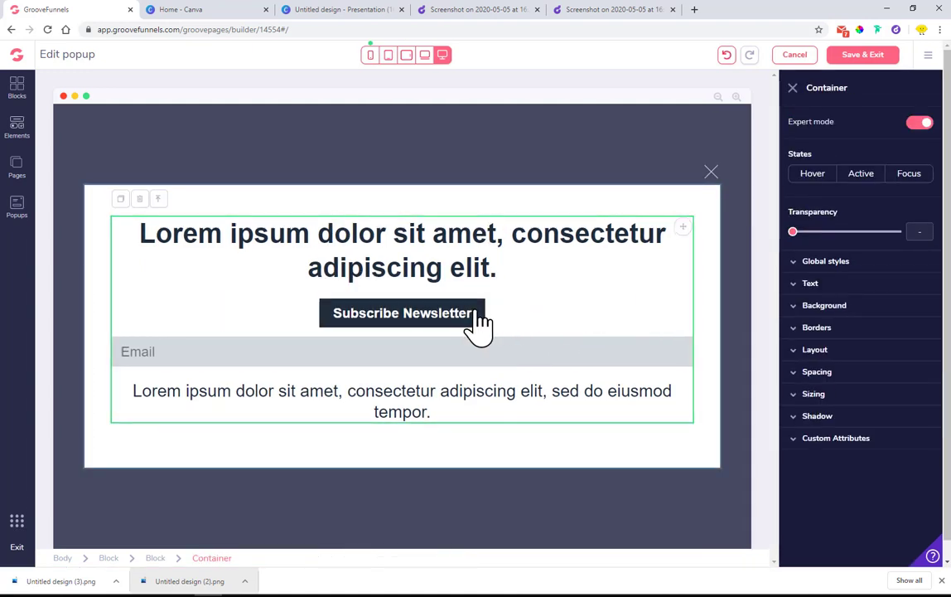
click(538, 328)
click(366, 281)
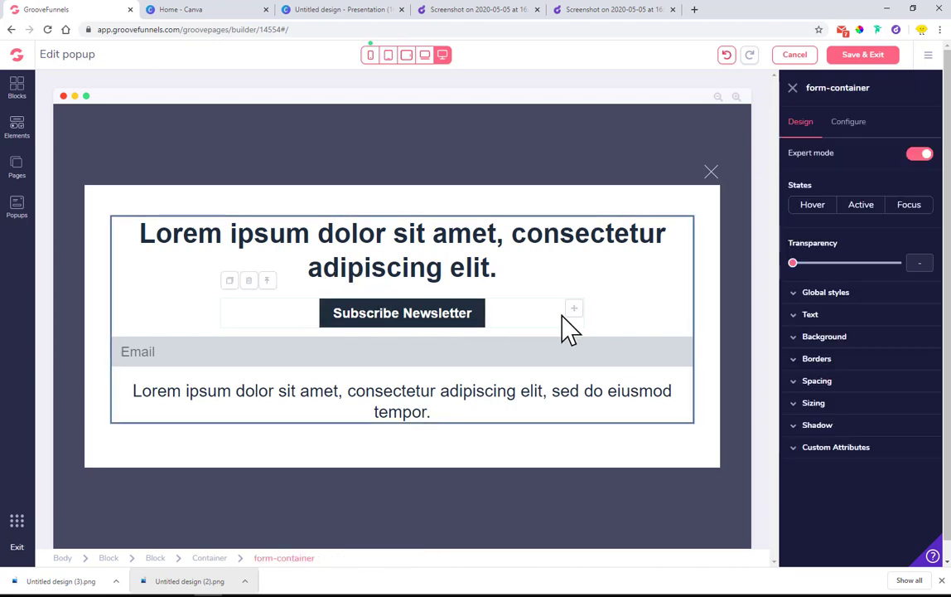
drag(573, 311, 578, 405)
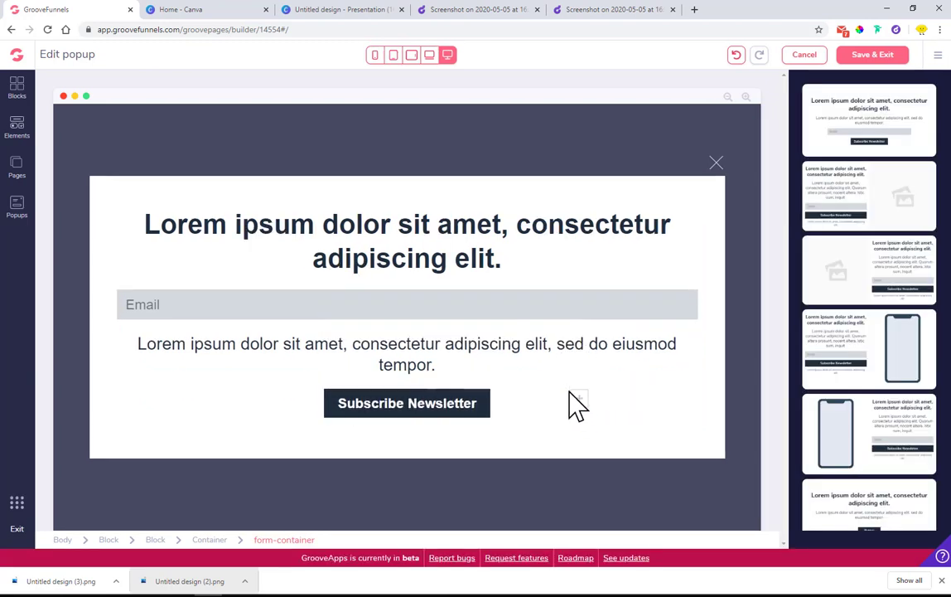
Step: Check the reference popup screenshot for its layout and add a form Checkbox between the email field and the paragraph
click(458, 12)
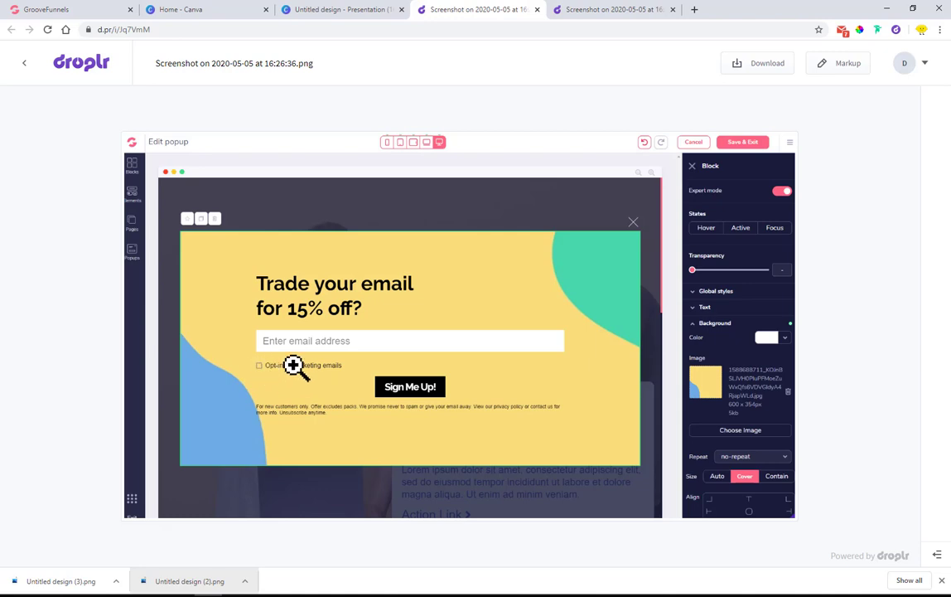
click(48, 10)
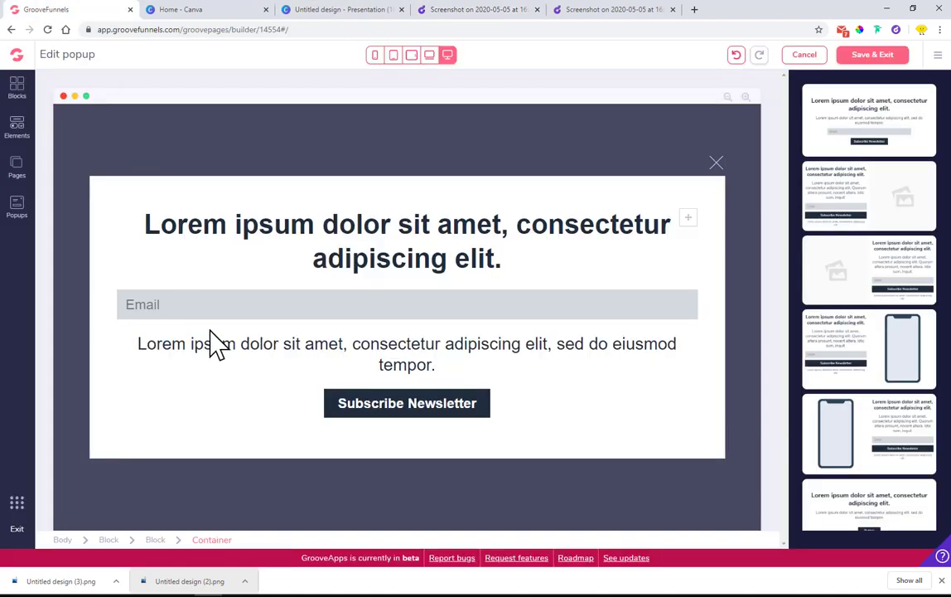
click(16, 126)
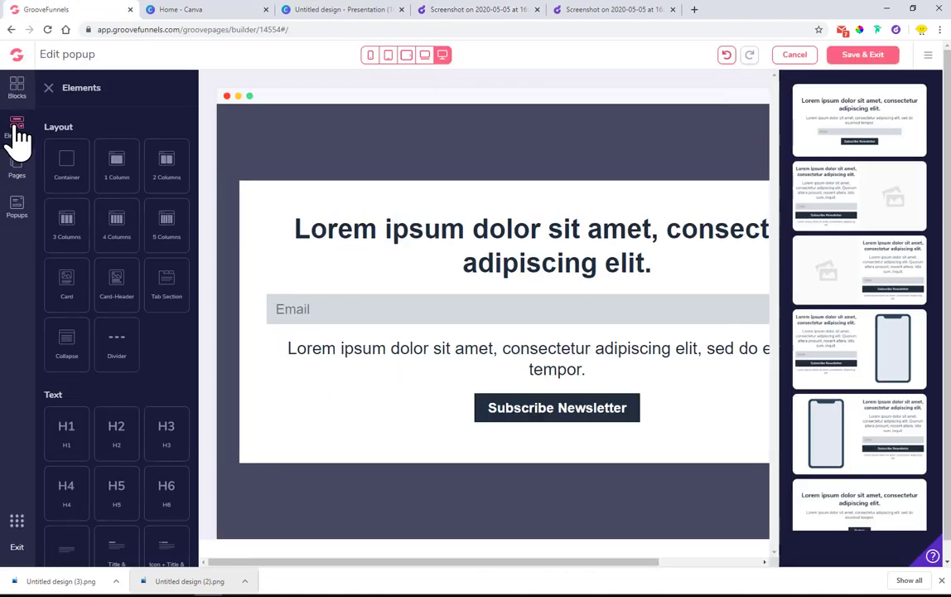
scroll(155, 303, down, 6)
scroll(155, 304, down, 5)
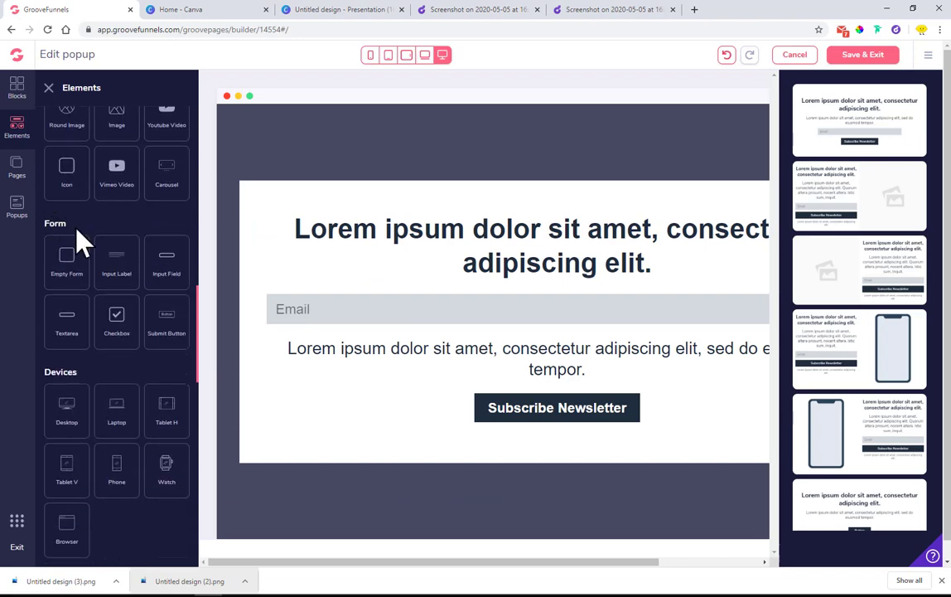
drag(115, 319, 559, 342)
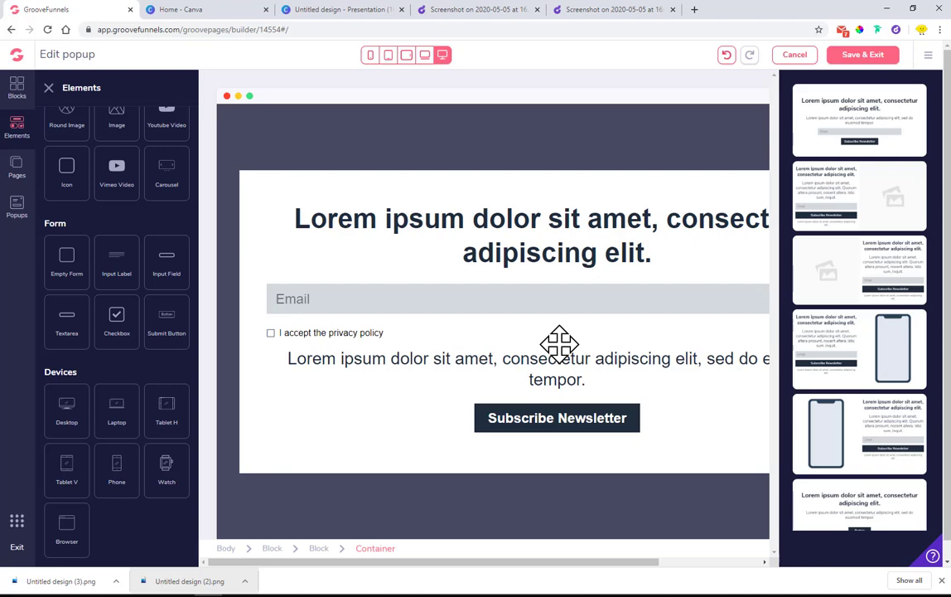
click(49, 89)
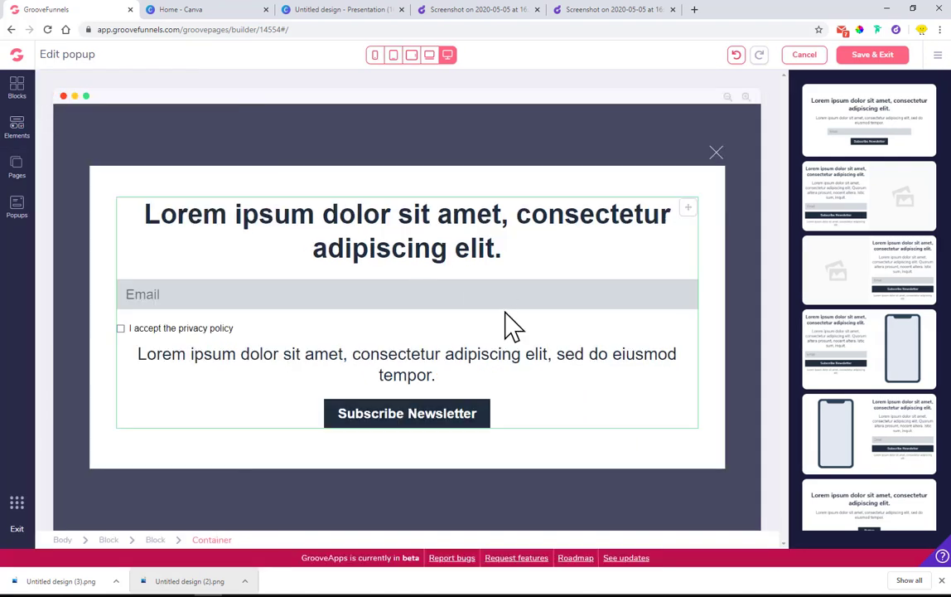
Step: Upload Untitled design (3).png to the image library and set it as the popup block's background image
click(206, 199)
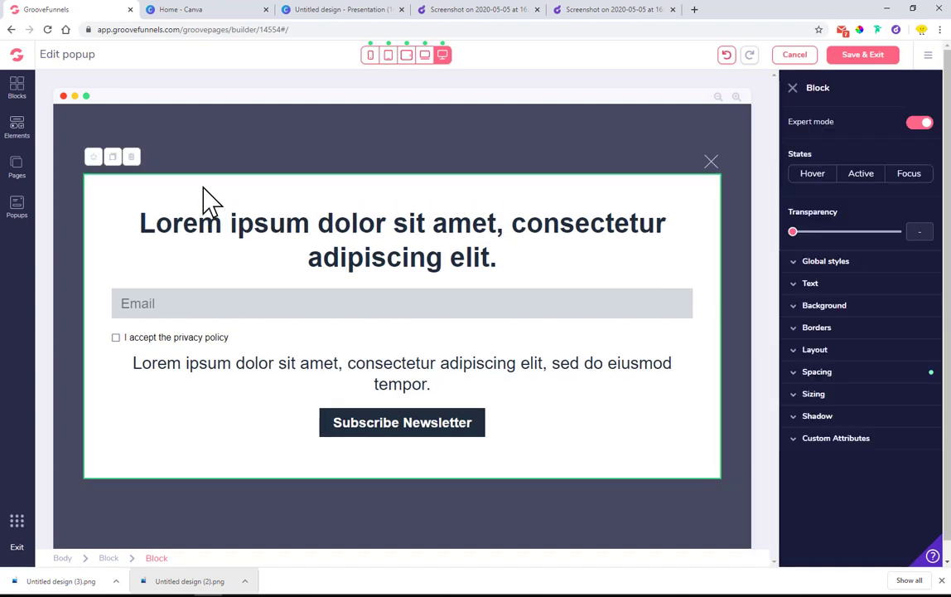
click(880, 307)
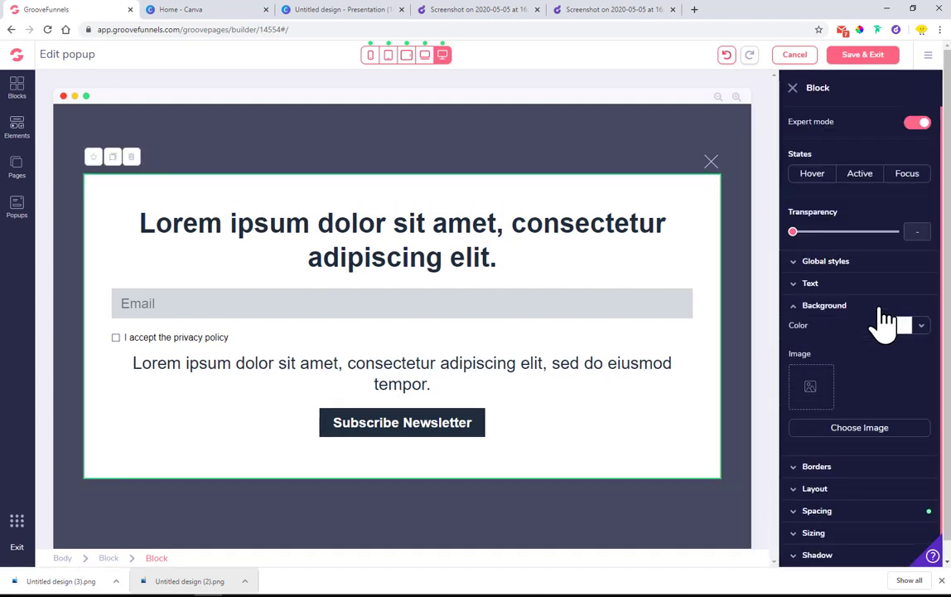
click(832, 429)
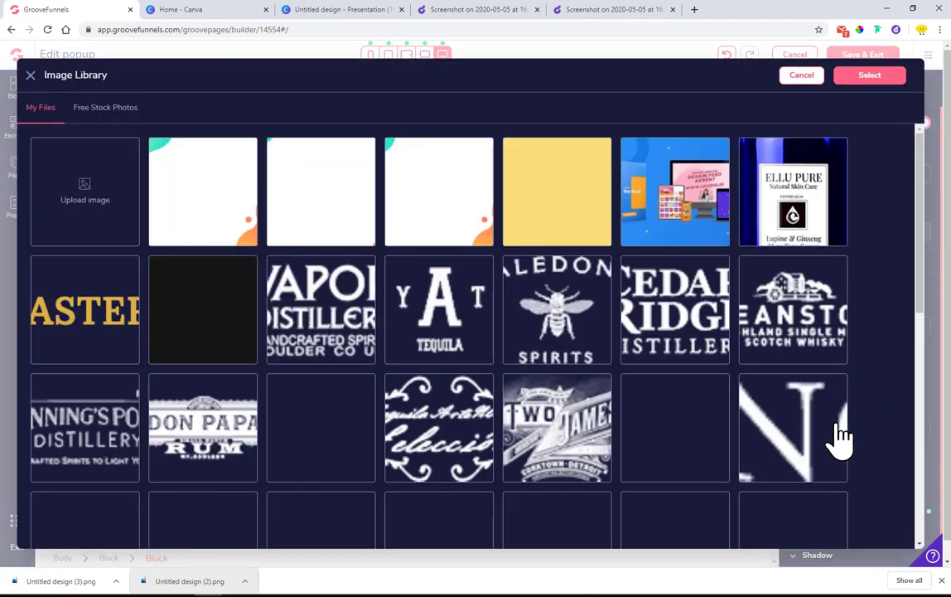
click(184, 213)
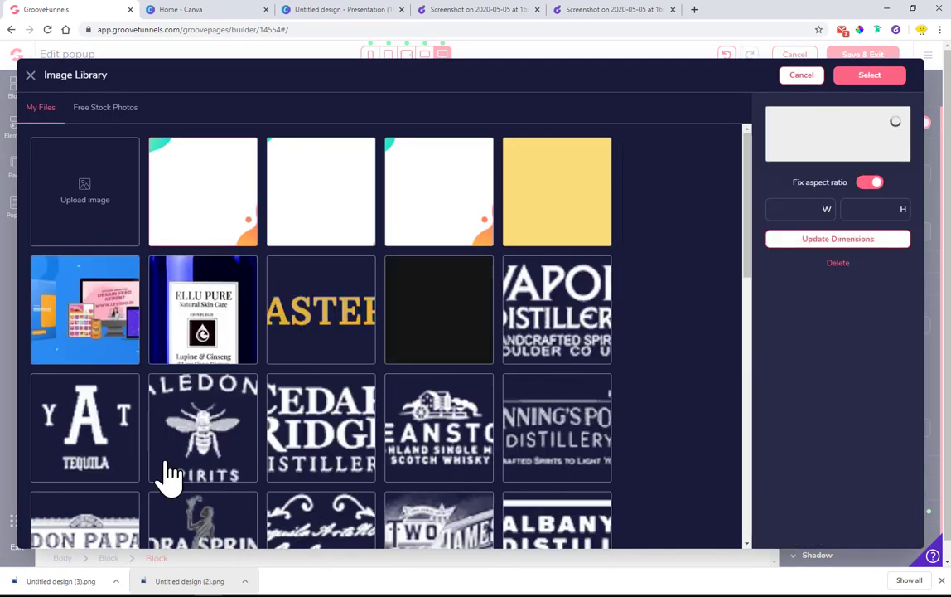
drag(74, 581, 75, 191)
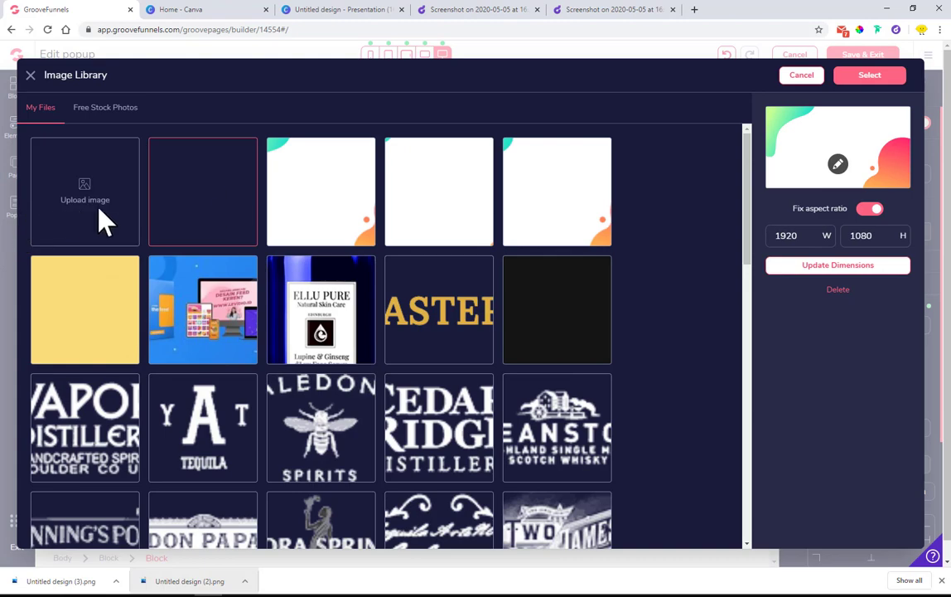
click(869, 77)
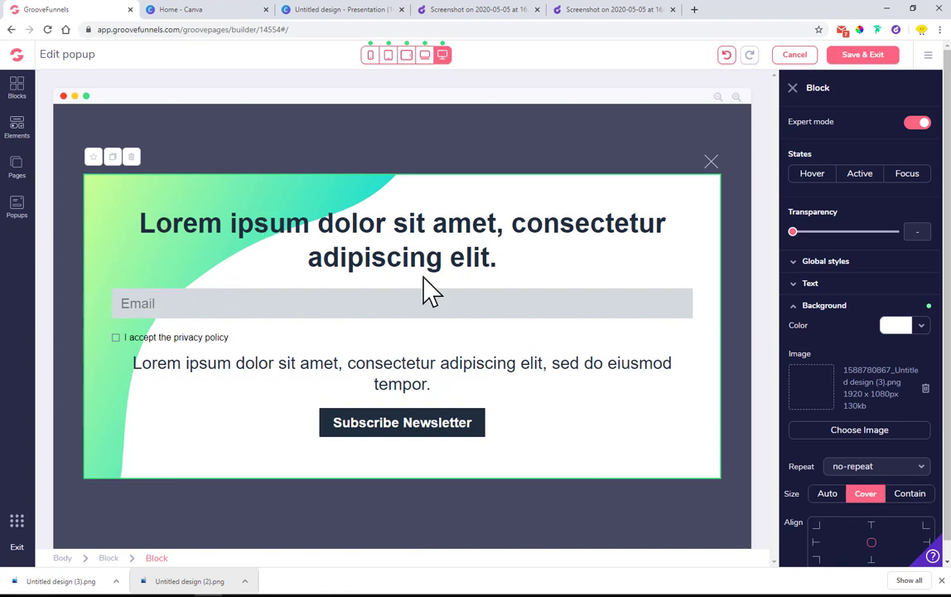
Step: Set the background image's size to Cover and align it to the center of the block
scroll(903, 480, down, 2)
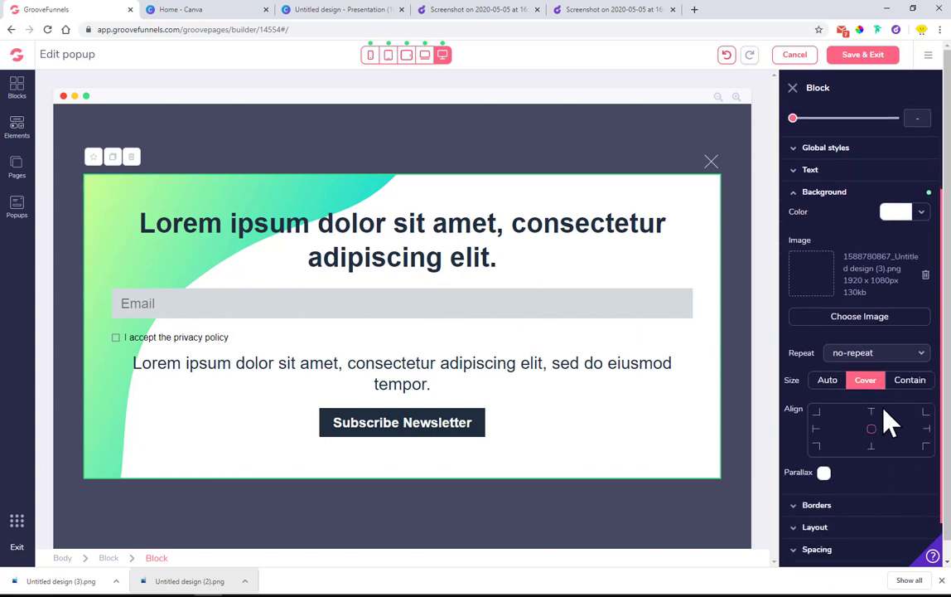
click(869, 385)
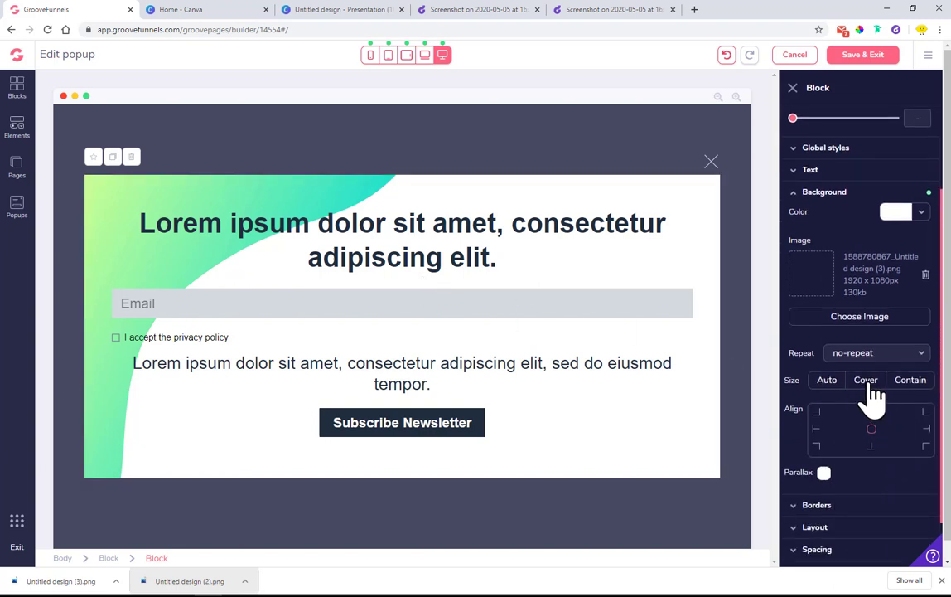
click(869, 386)
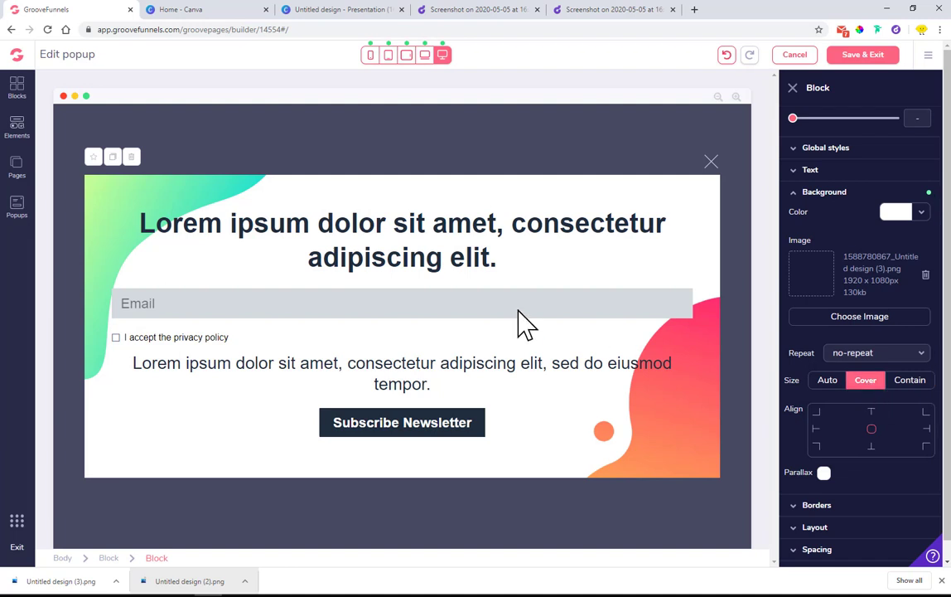
click(871, 430)
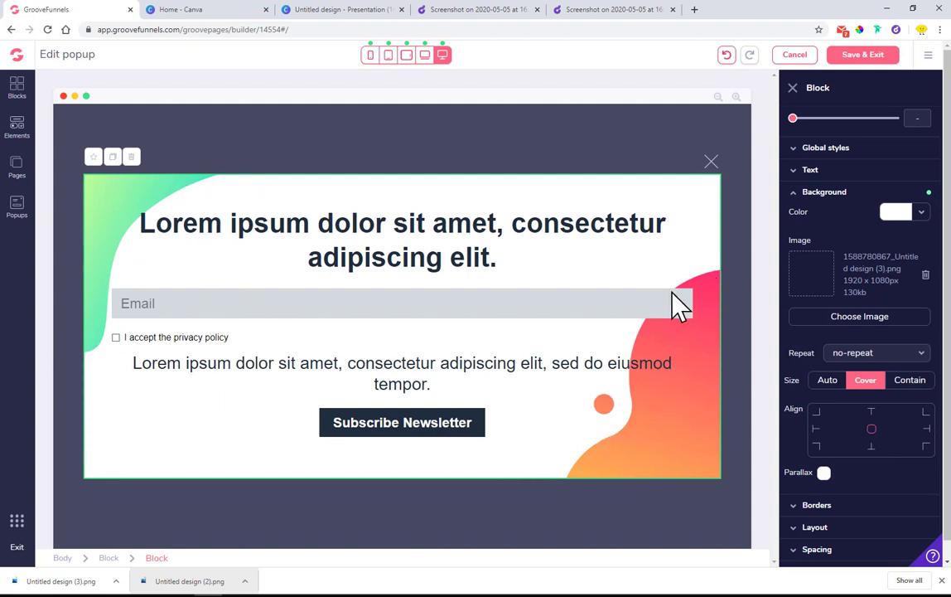
Step: Set the left and right padding of the container holding the popup's form elements to 32
click(689, 259)
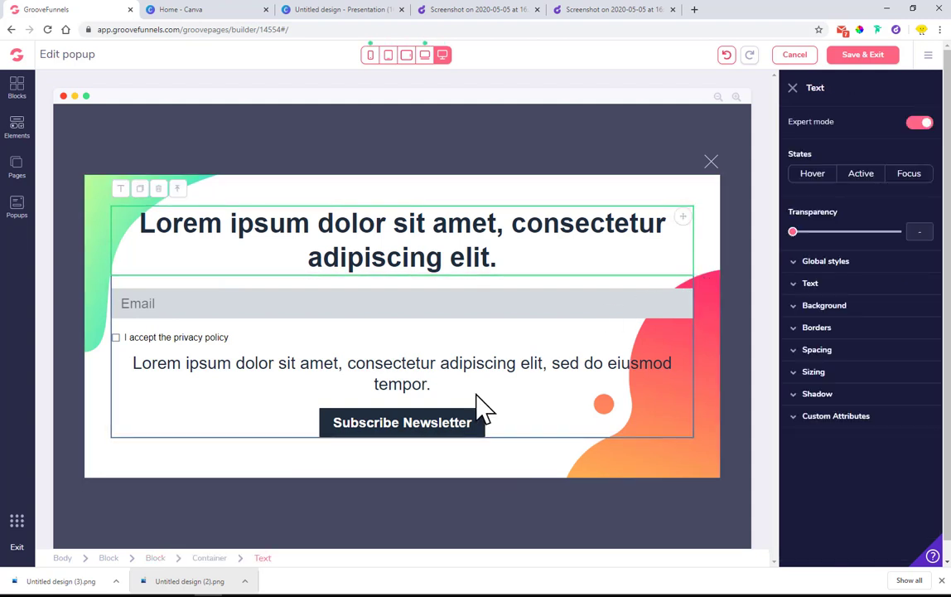
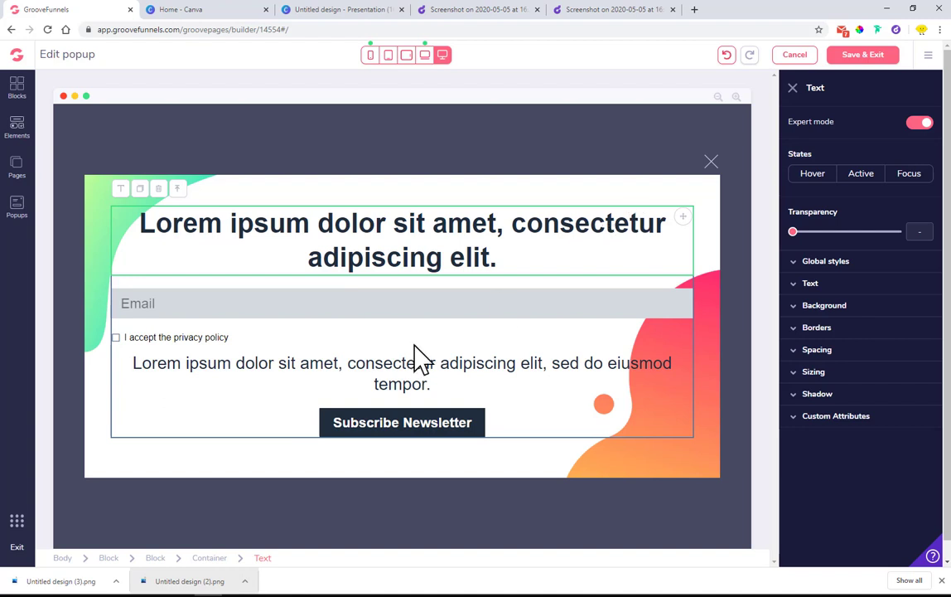
click(212, 561)
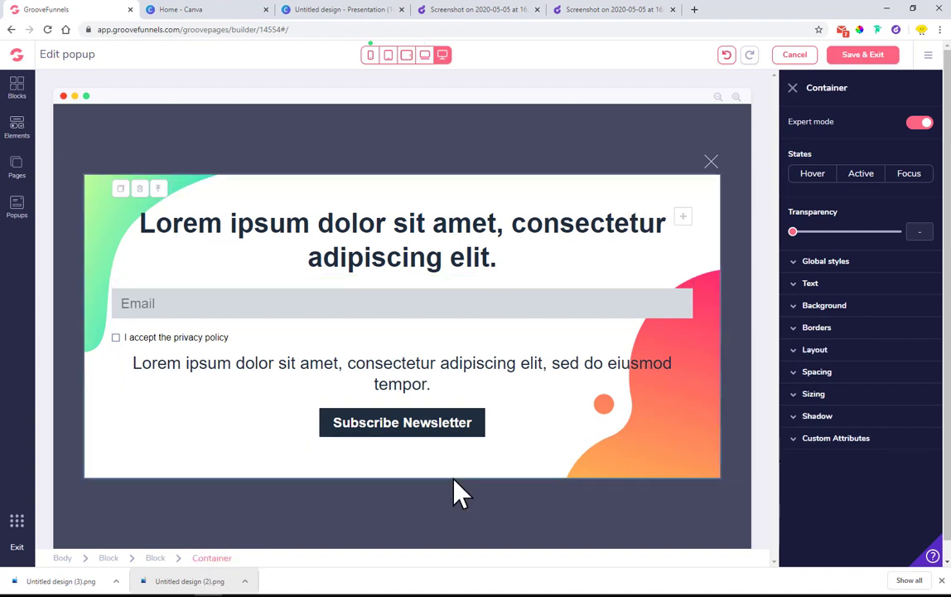
click(830, 374)
click(828, 441)
shift+click(889, 442)
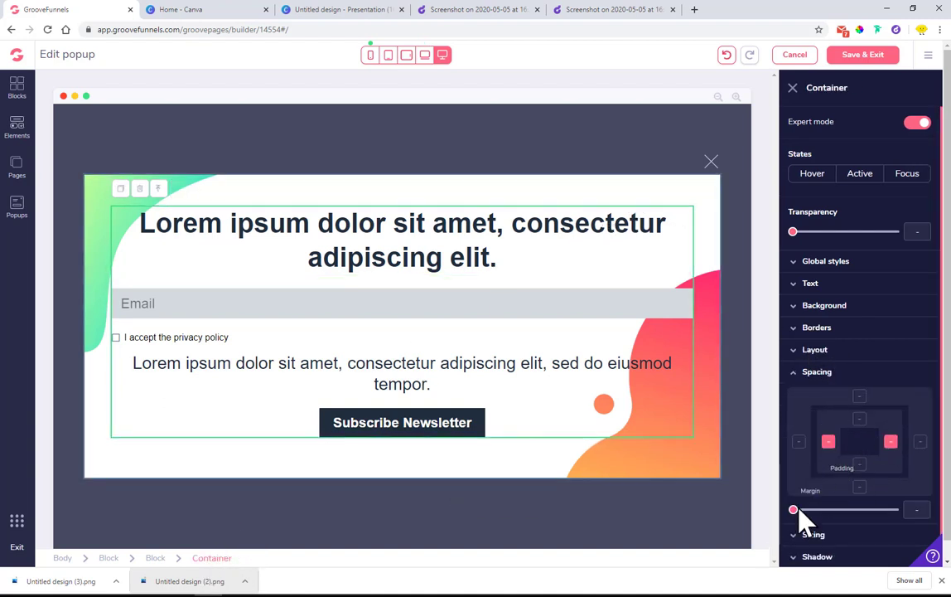
drag(794, 511, 885, 511)
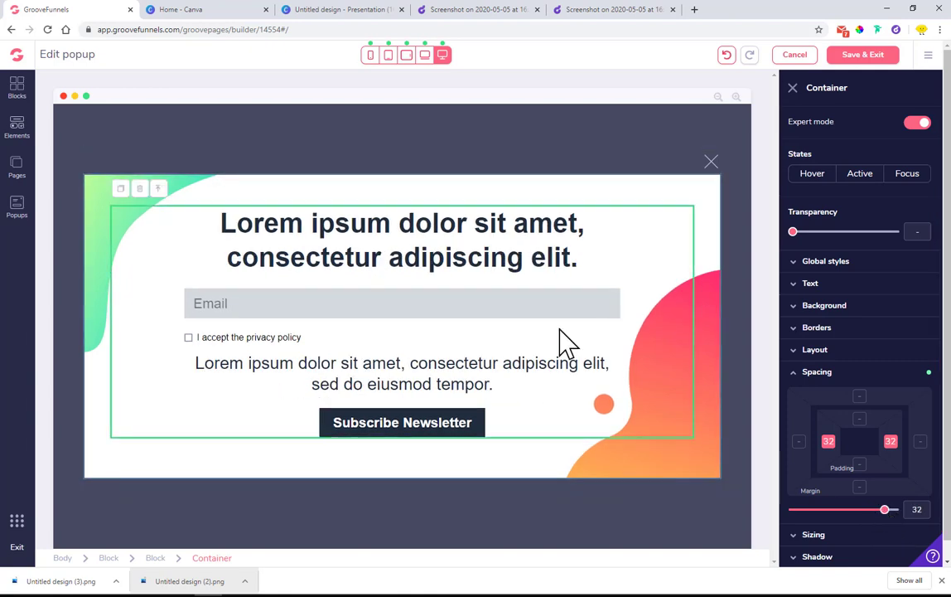
Step: Check the reference popup screenshot for its headline wording and replace the placeholder headline with "Trade your email for 15% off"
click(370, 235)
click(463, 15)
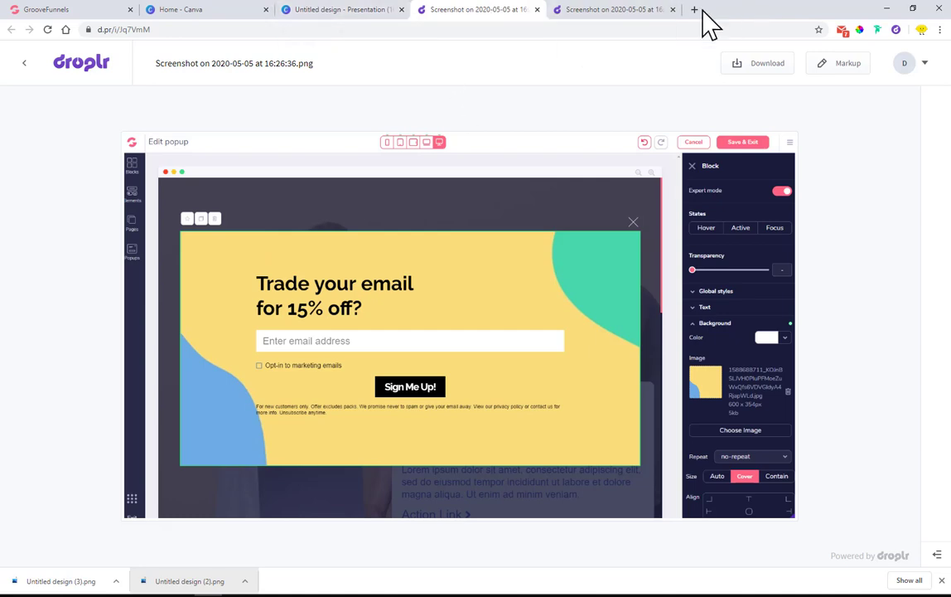
click(186, 10)
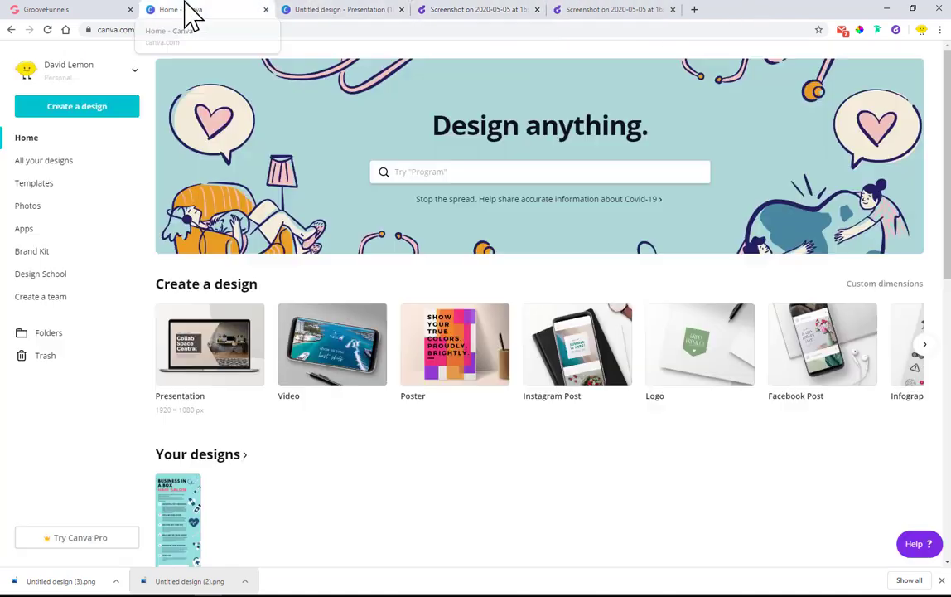
click(99, 10)
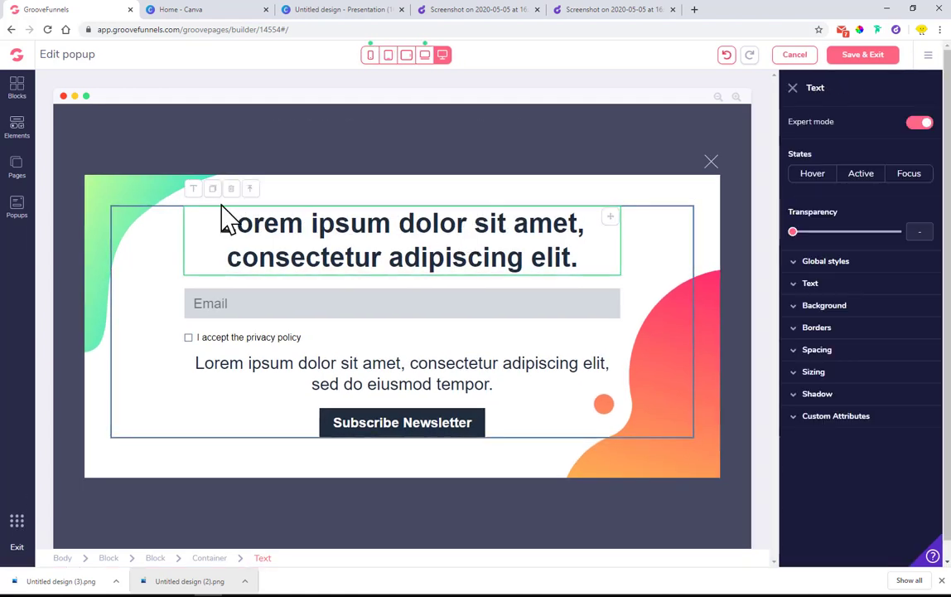
click(229, 208)
triple_click(357, 216)
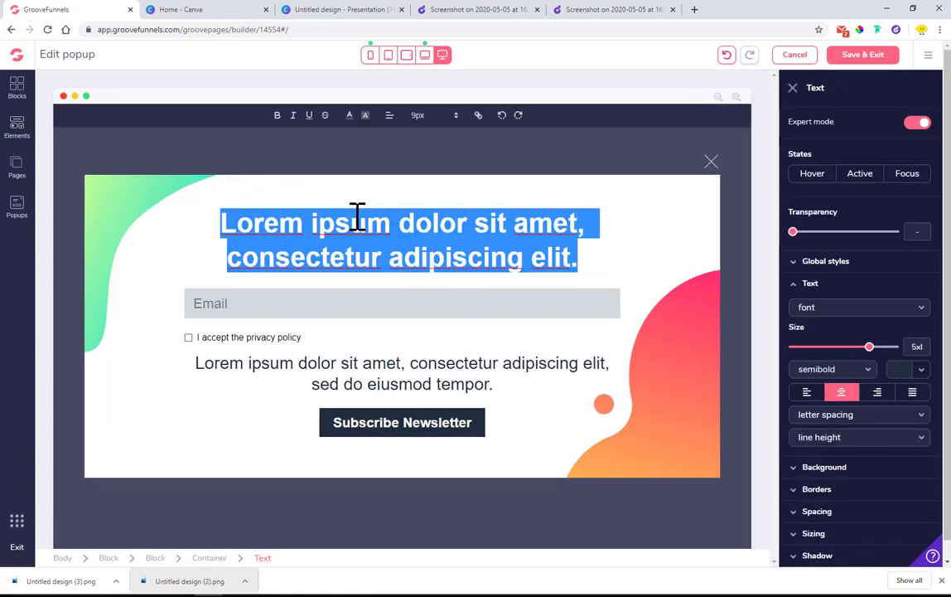
text(Trade you)
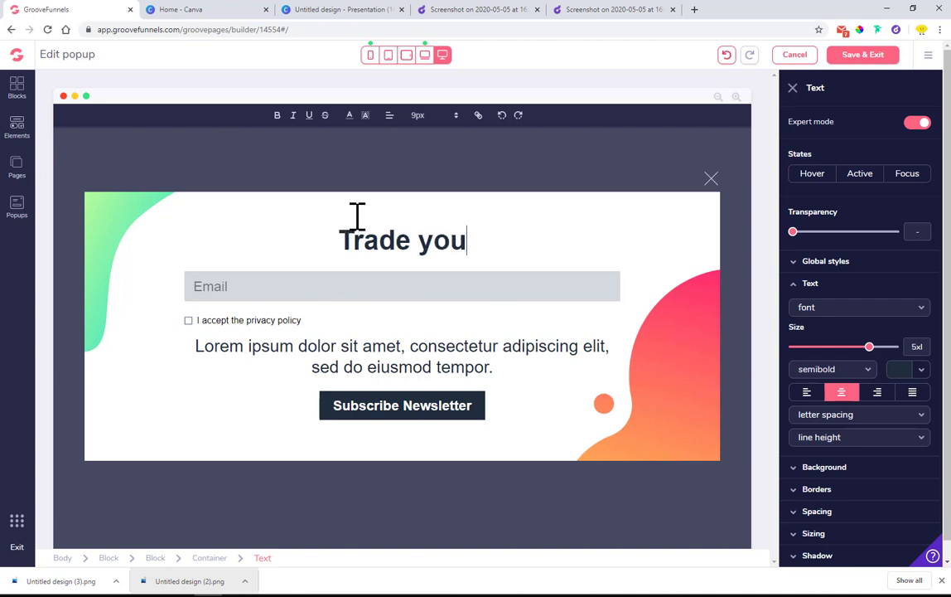
text(r email fo)
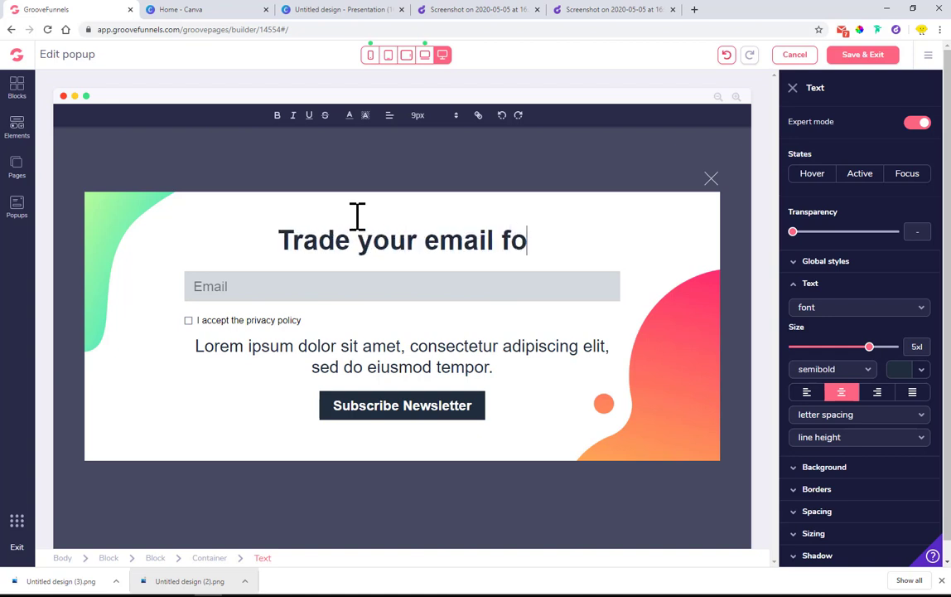
text(r 15% off)
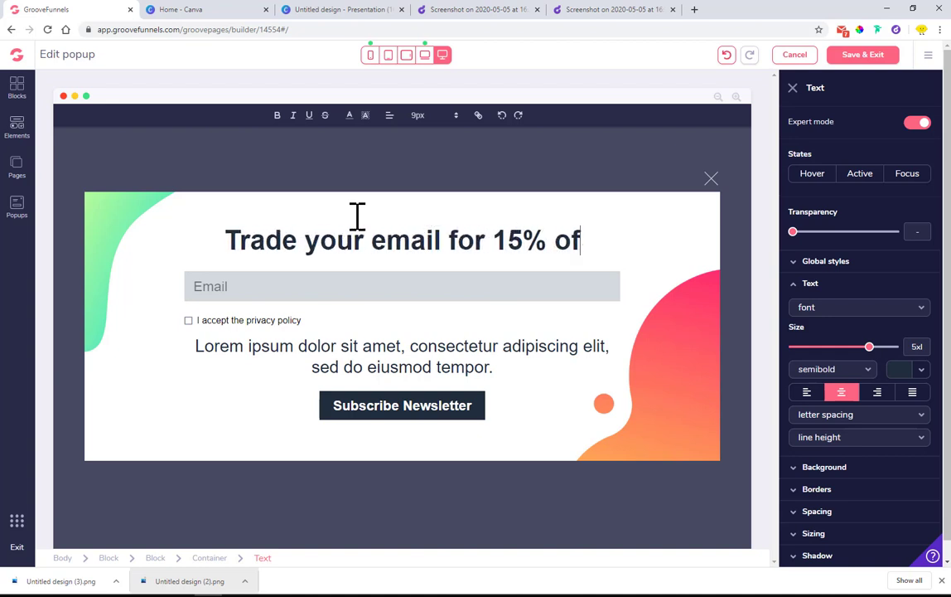
Step: Break the headline onto a second line before "for" and end it with a question mark
click(448, 246)
key(Return)
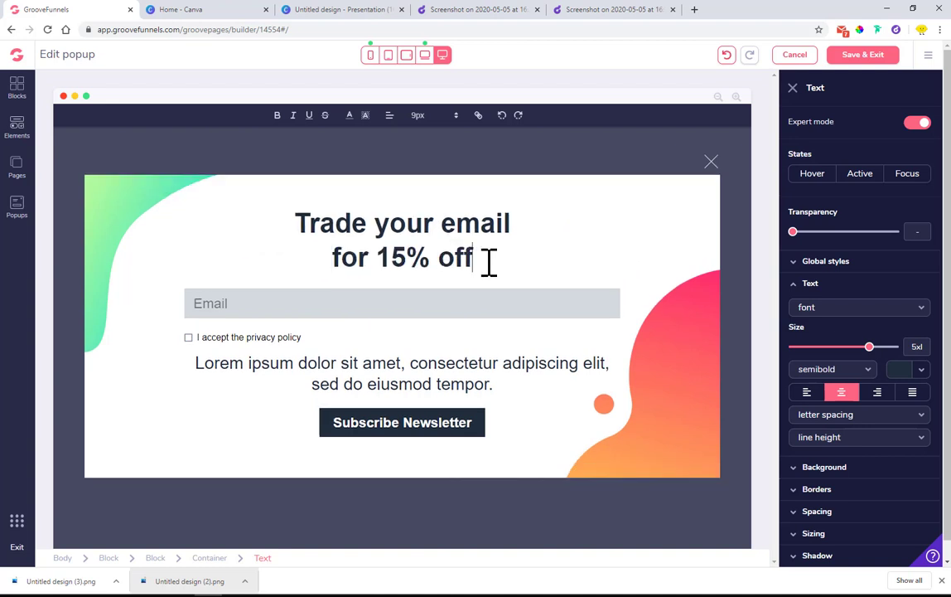
text(?)
Step: Check the reference popup, set the email field's placeholder to "Enter email address", and add validation rules with input type email
click(483, 11)
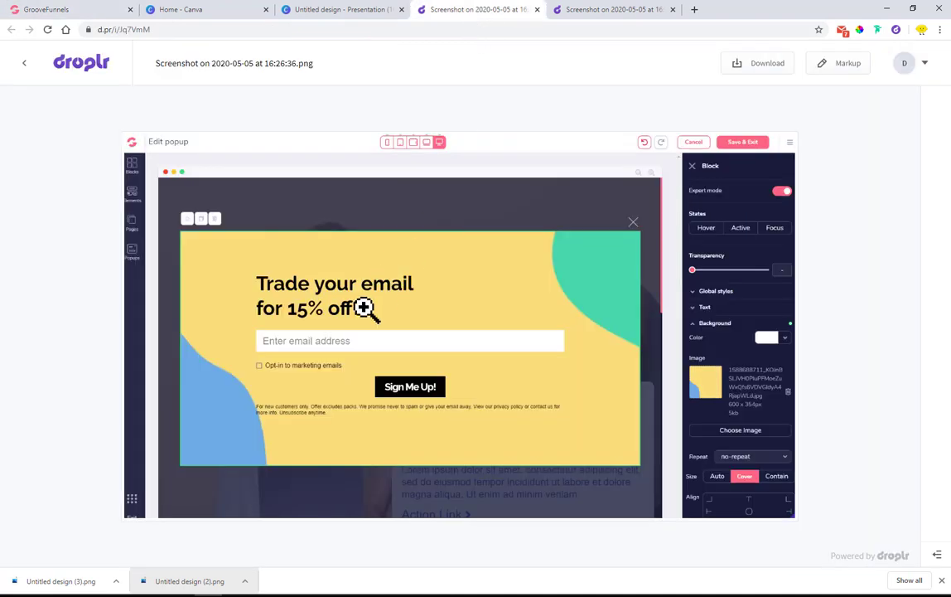
click(300, 12)
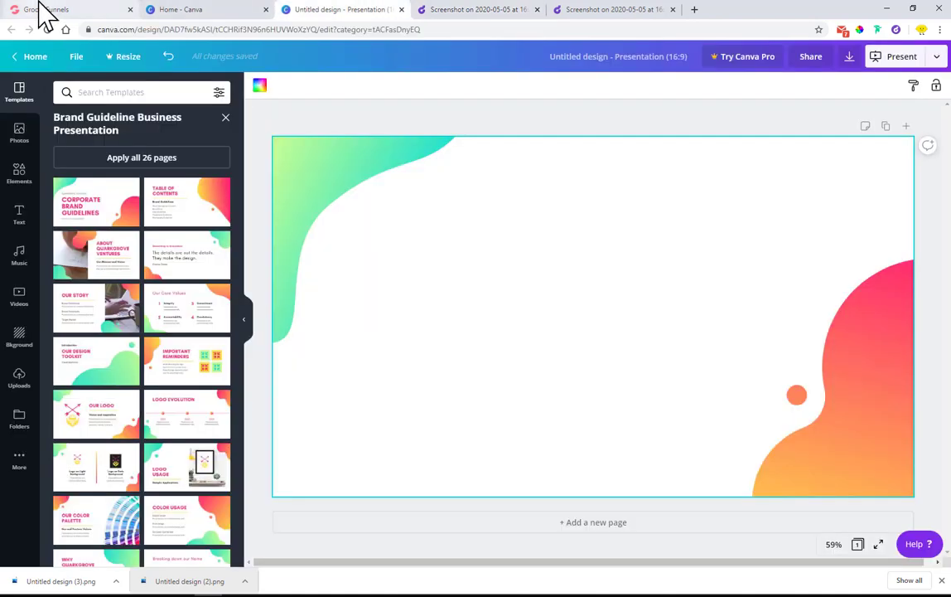
click(39, 12)
click(453, 310)
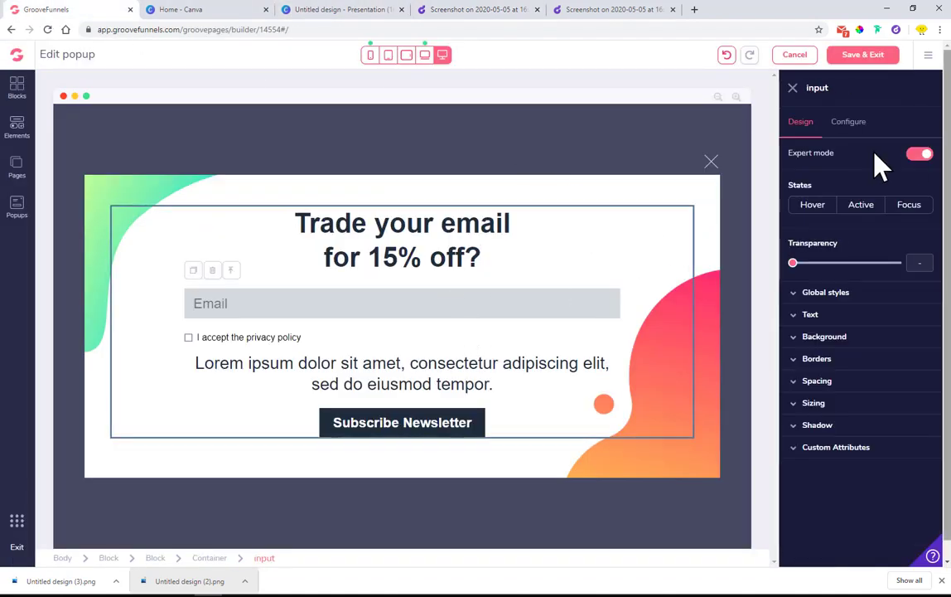
click(849, 121)
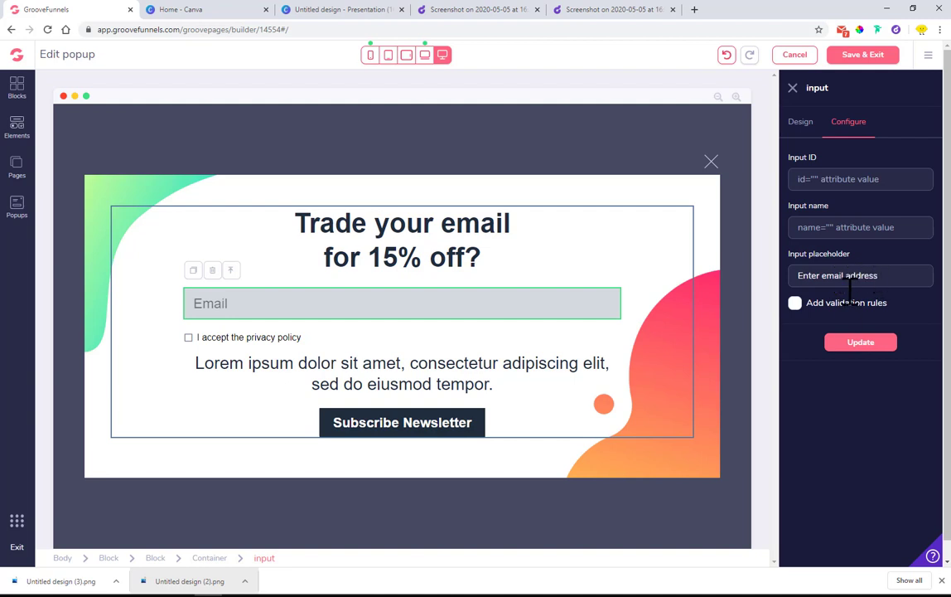
click(795, 304)
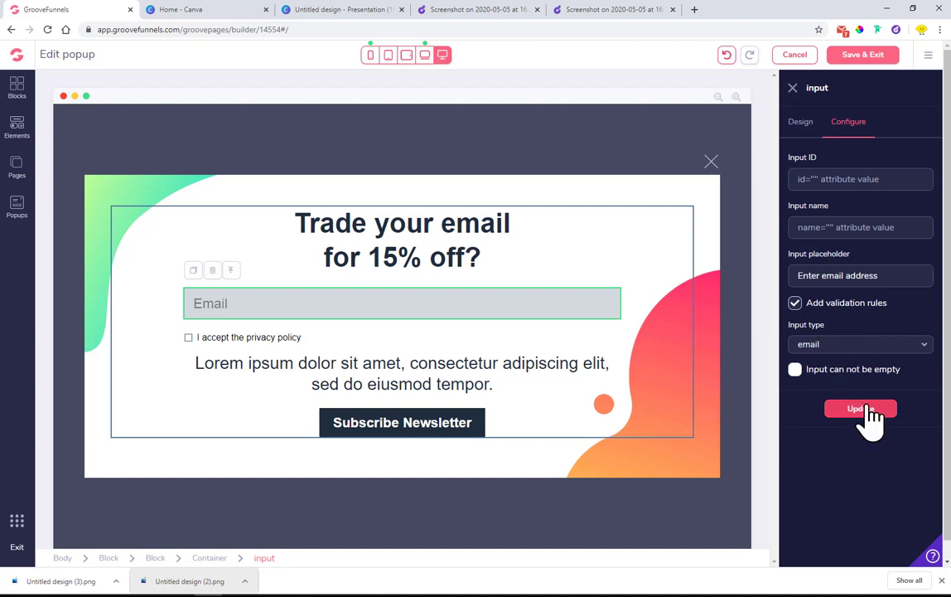
click(826, 346)
click(862, 390)
click(887, 416)
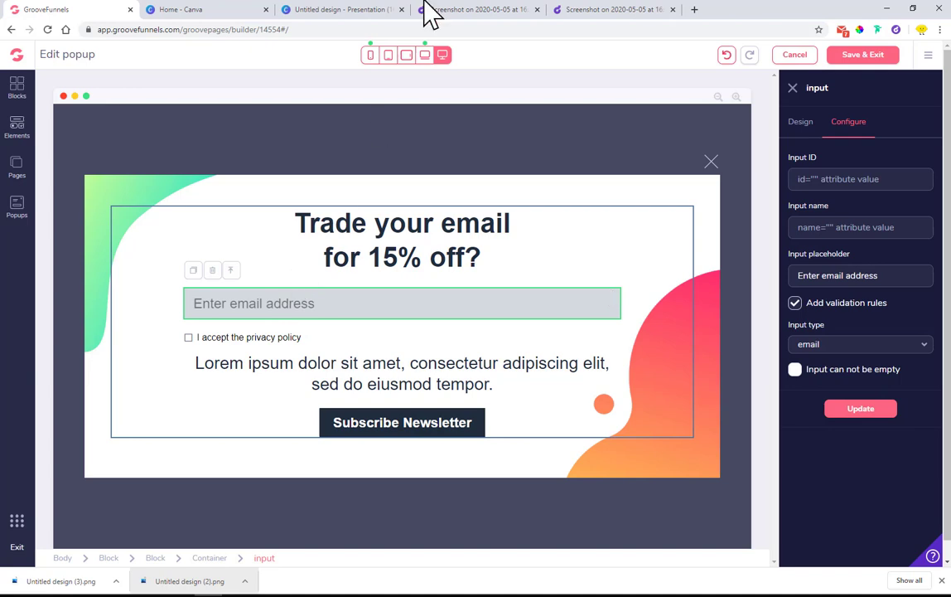
Step: Check the reference popup's checkbox wording and change the checkbox label to "Opt-in for marketing emails"
click(380, 10)
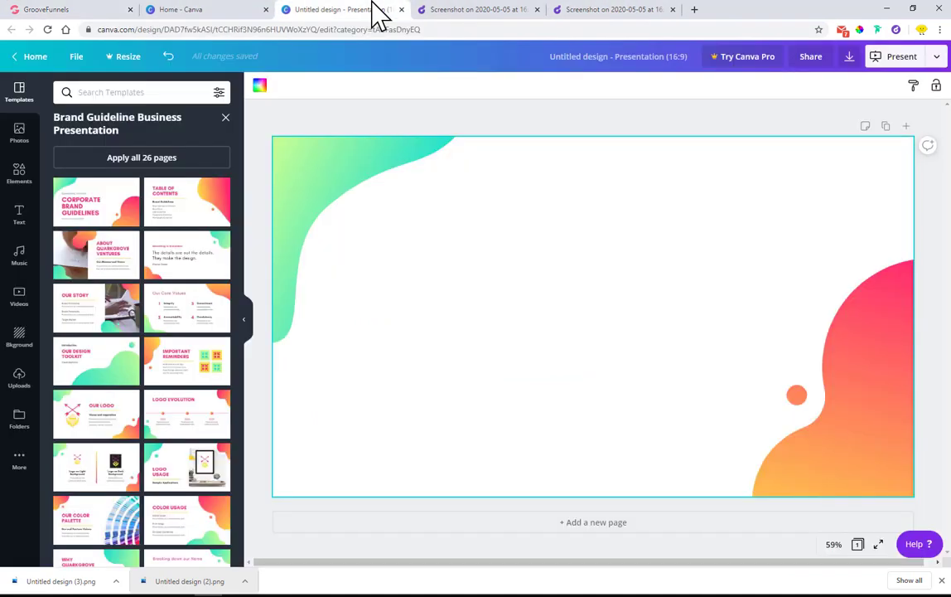
click(488, 10)
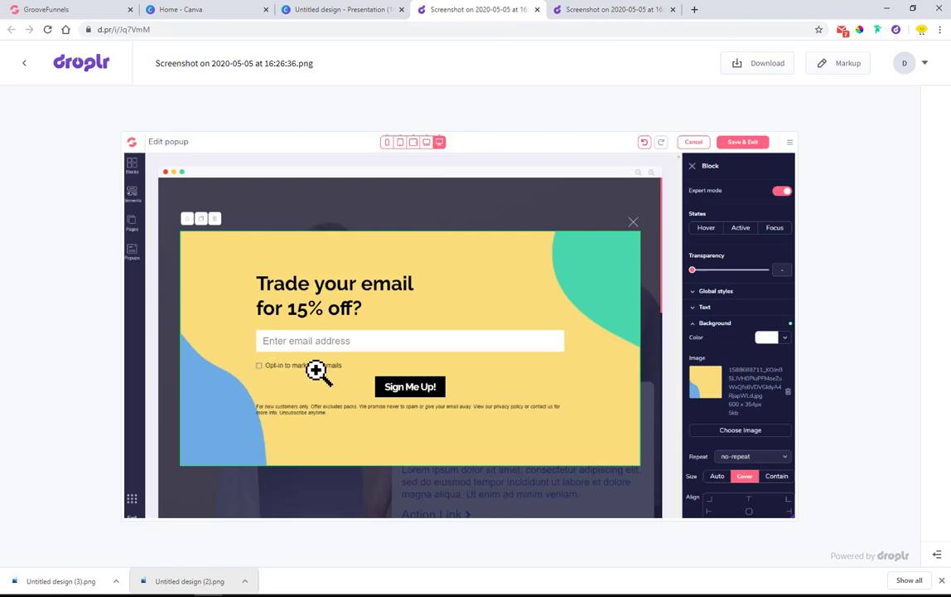
click(116, 10)
click(791, 87)
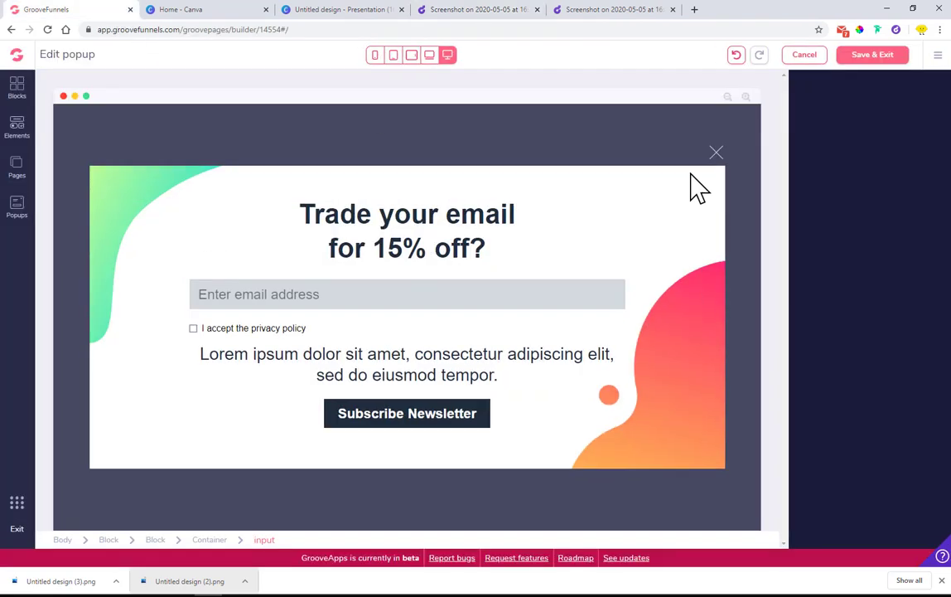
click(250, 339)
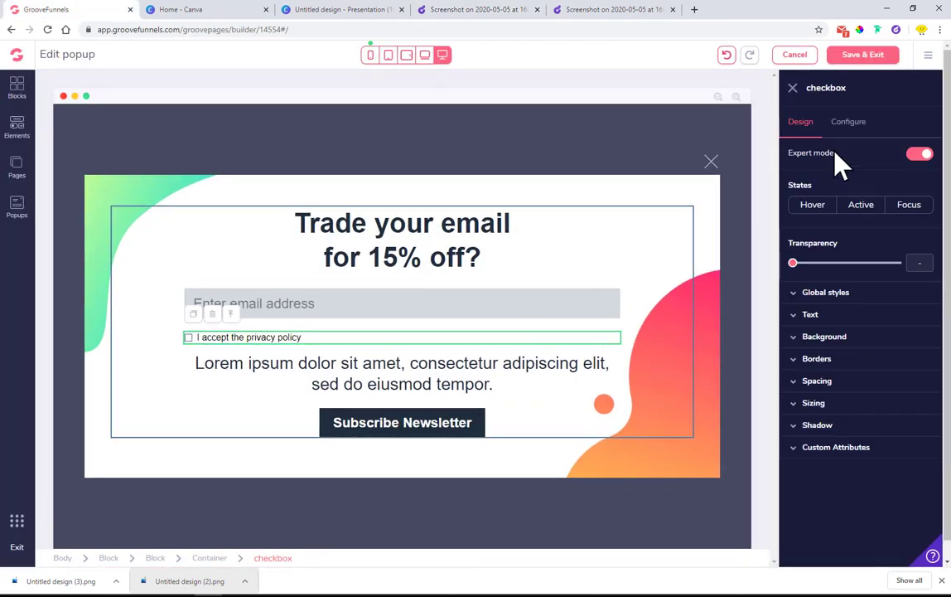
click(852, 129)
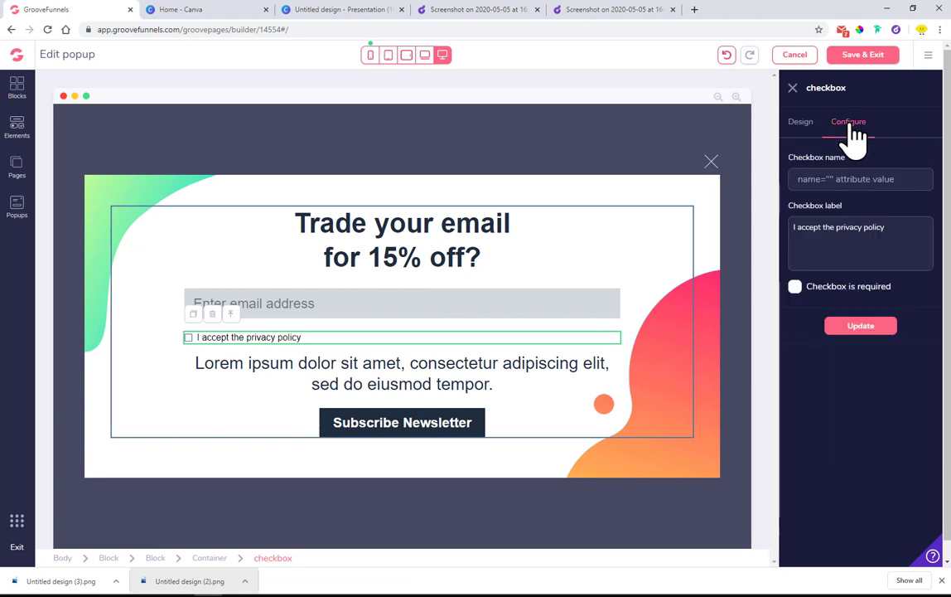
drag(801, 237, 774, 233)
text(Opt-in for marketing emails)
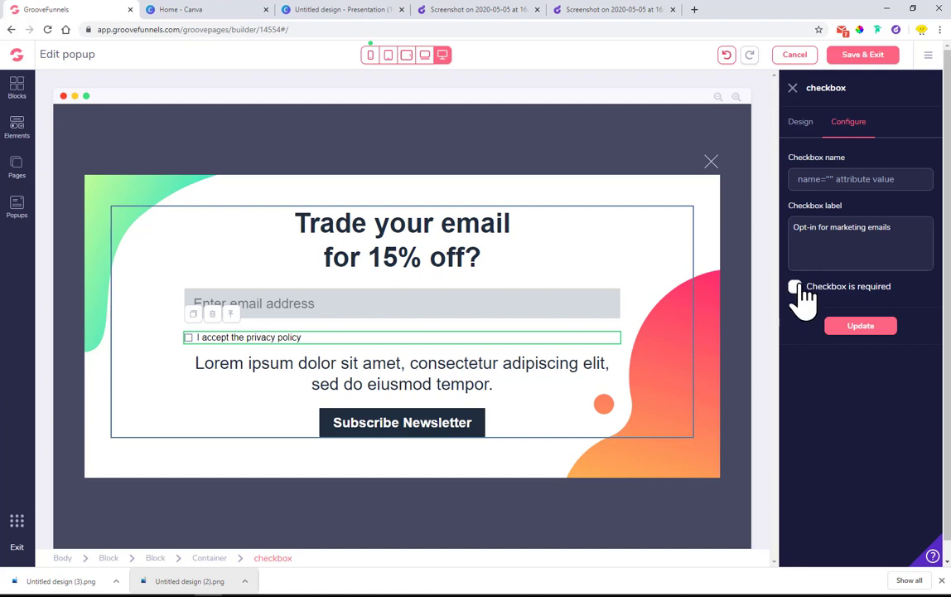
click(857, 330)
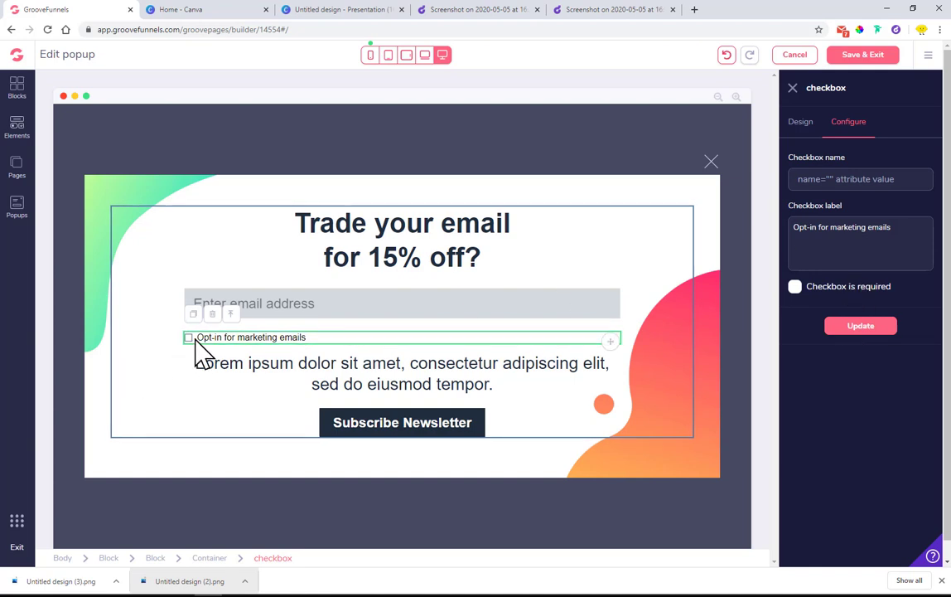
click(848, 330)
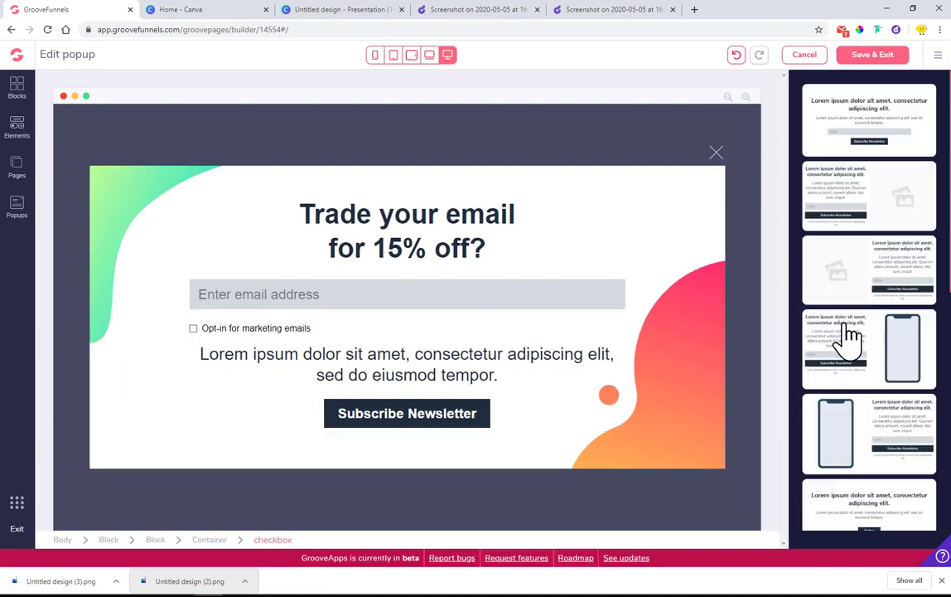
Step: Copy the offer disclaimer from the footer text note in Droplr and replace the popup's placeholder paragraph with it
click(230, 361)
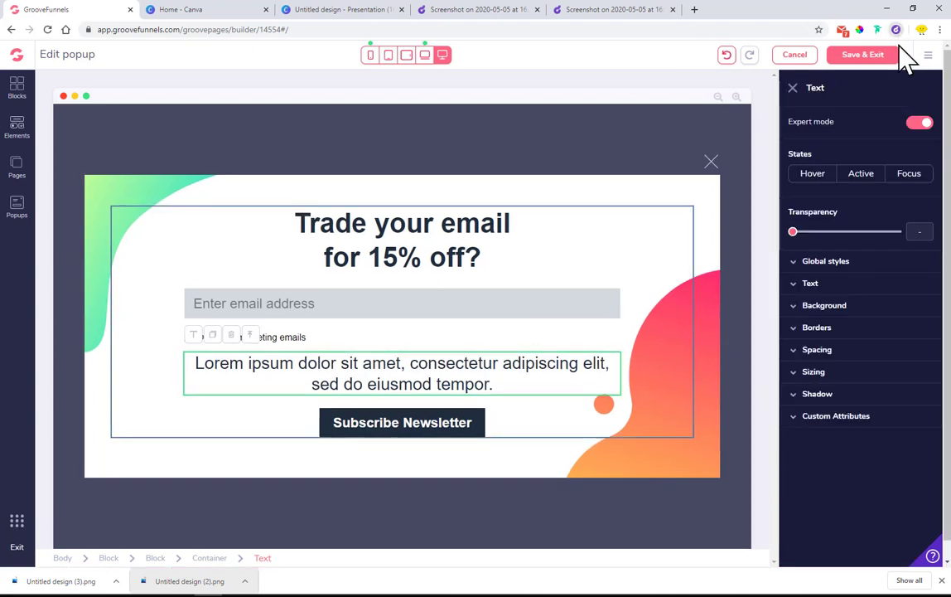
click(896, 29)
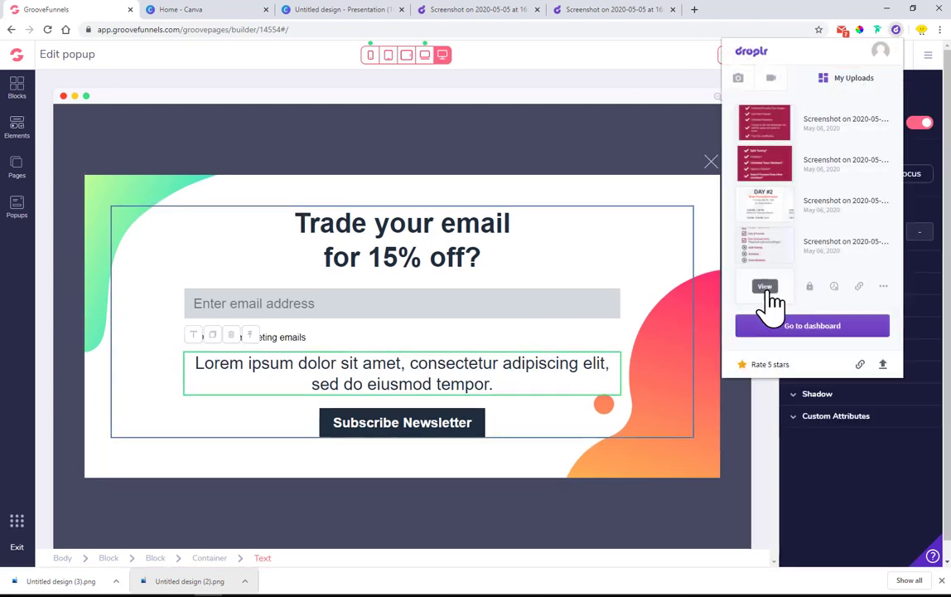
click(766, 292)
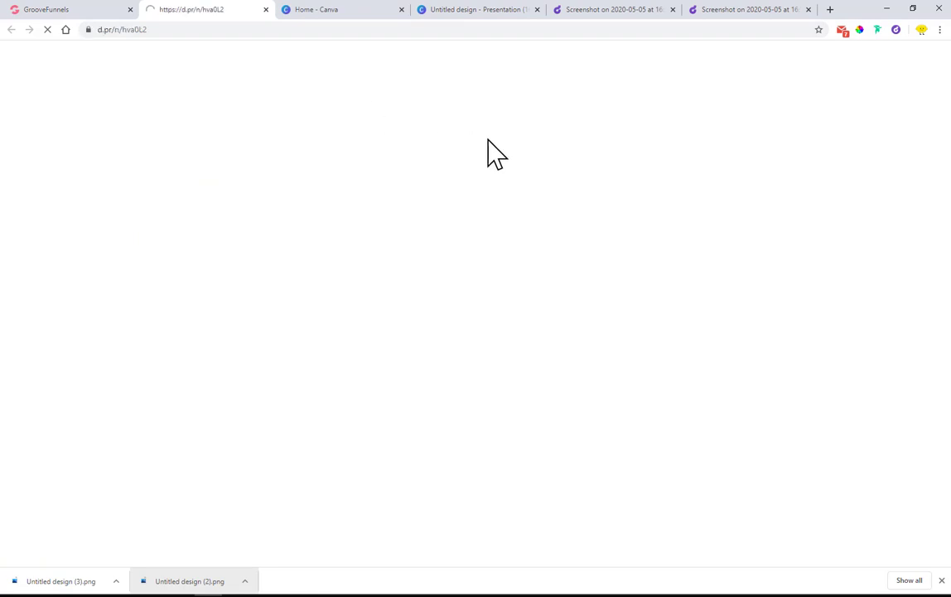
drag(325, 155, 456, 180)
right_click(412, 165)
click(435, 174)
click(102, 9)
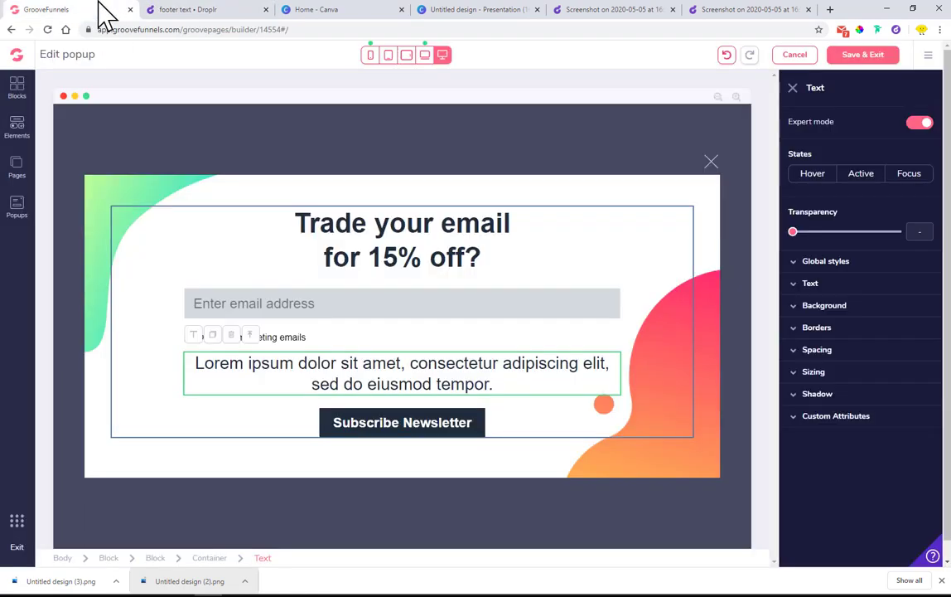
click(370, 388)
key(ctrl+a)
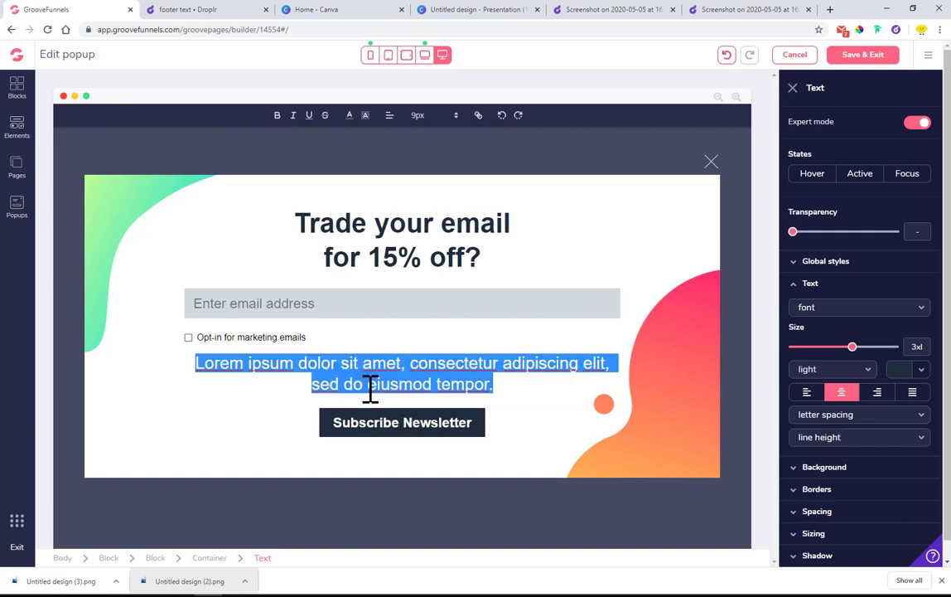
key(ctrl+v)
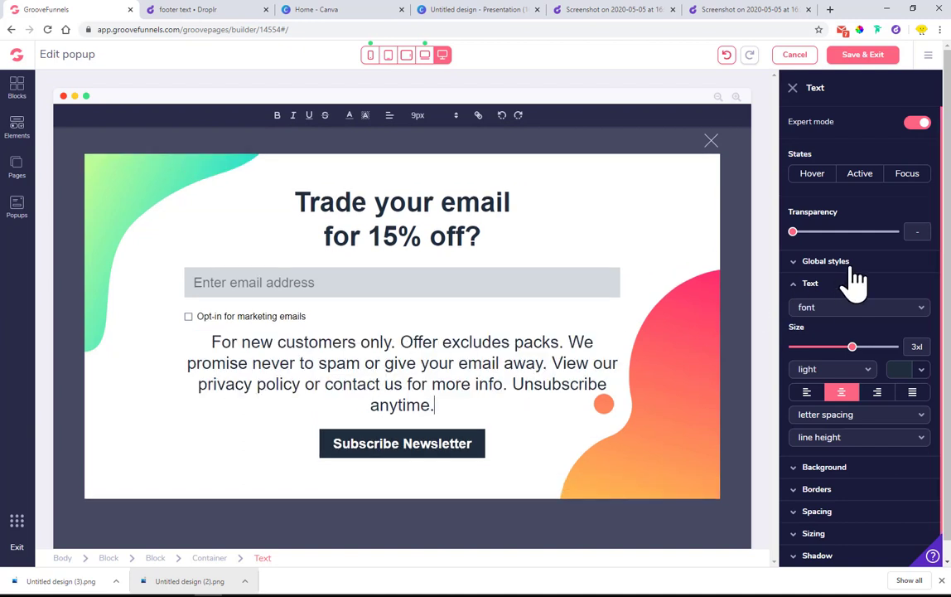
Step: Reduce the disclaimer paragraph's text size to base and set its font to raleway
drag(853, 346, 821, 348)
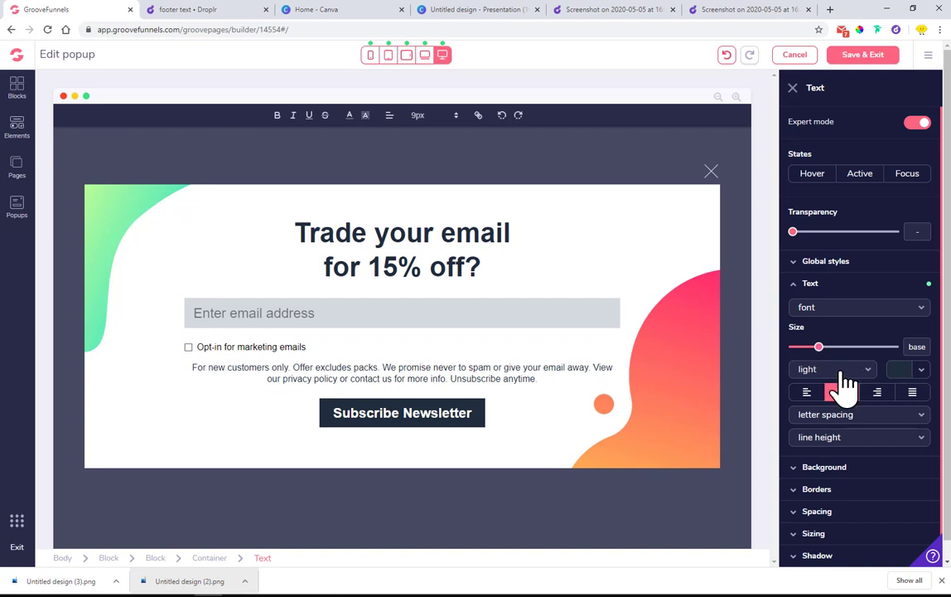
click(832, 310)
click(818, 555)
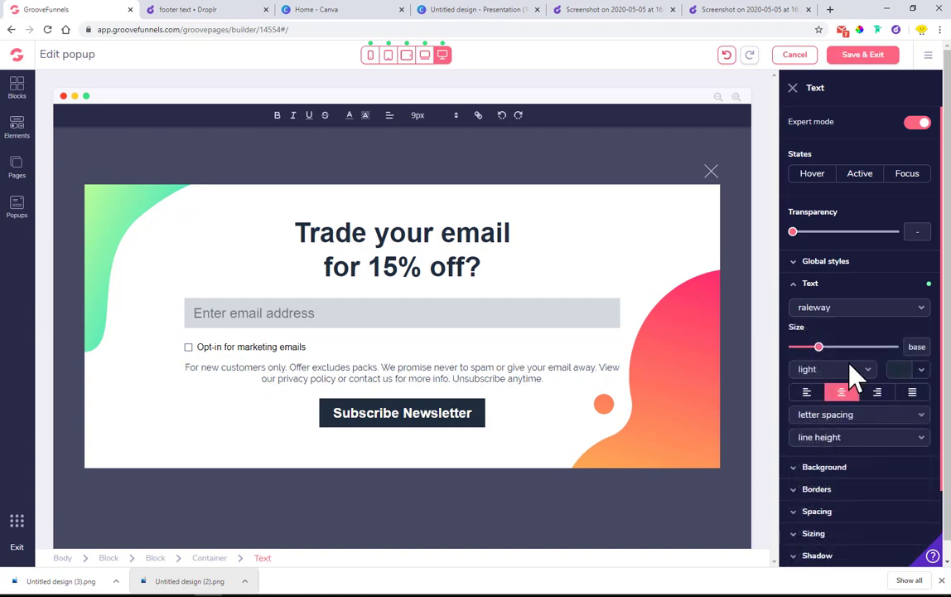
Step: Set the disclaimer paragraph's letter spacing to normal and its text color to black
click(856, 439)
click(854, 417)
click(835, 461)
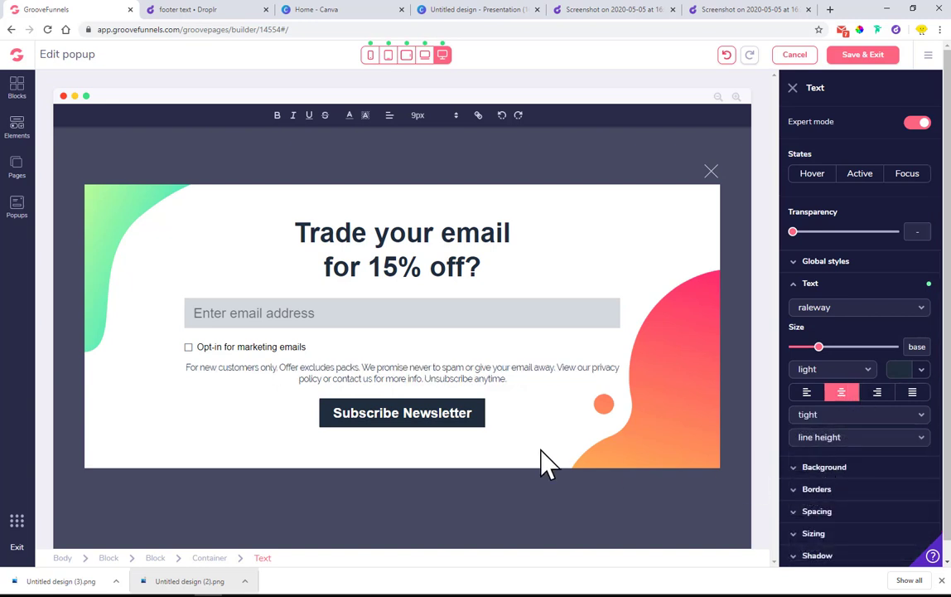
click(862, 414)
click(853, 480)
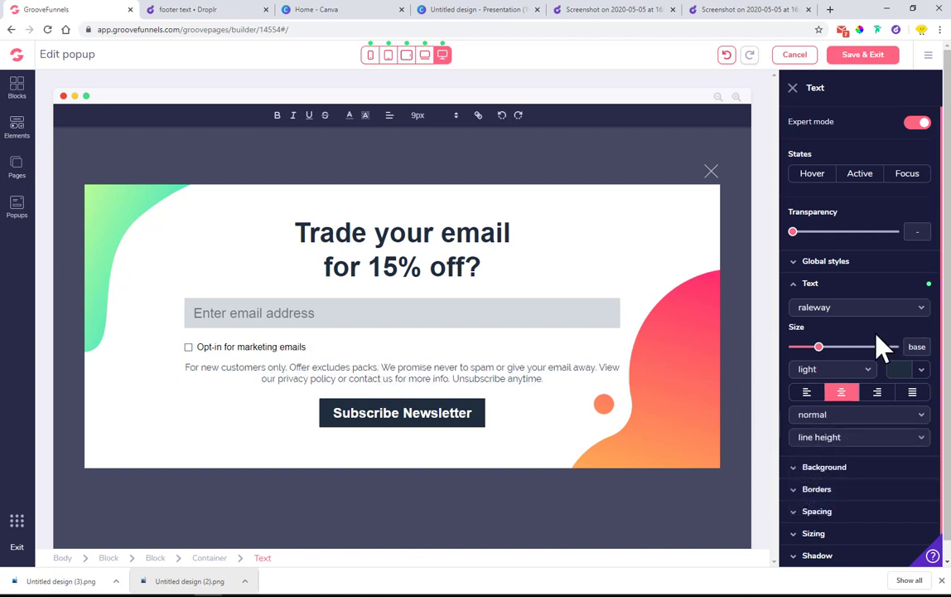
click(919, 371)
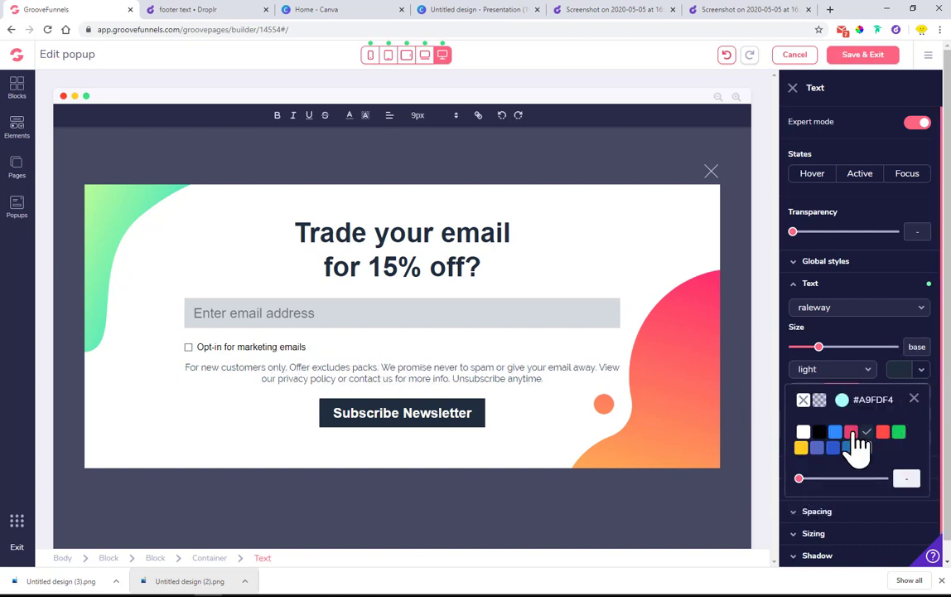
click(820, 432)
click(439, 240)
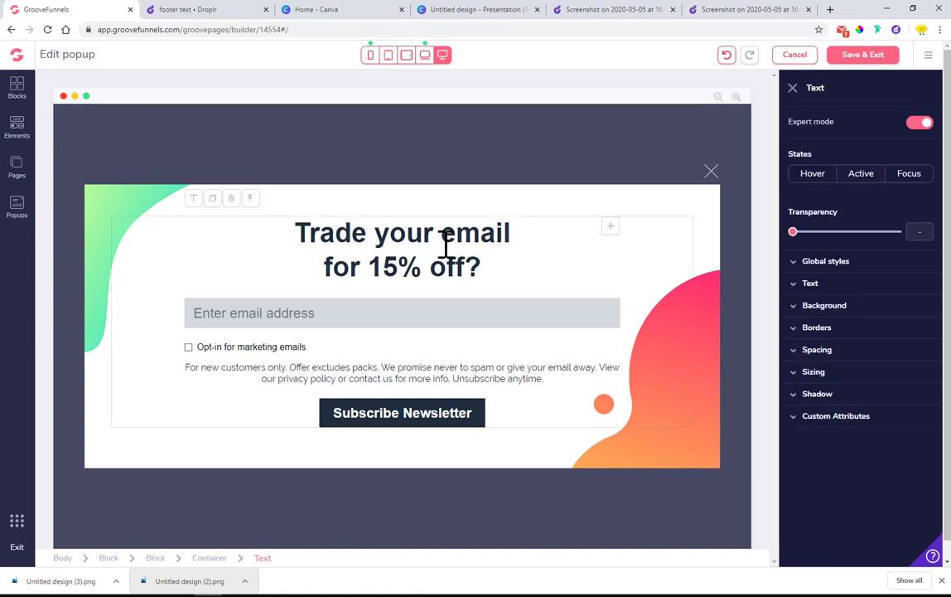
key(ctrl+z)
click(372, 265)
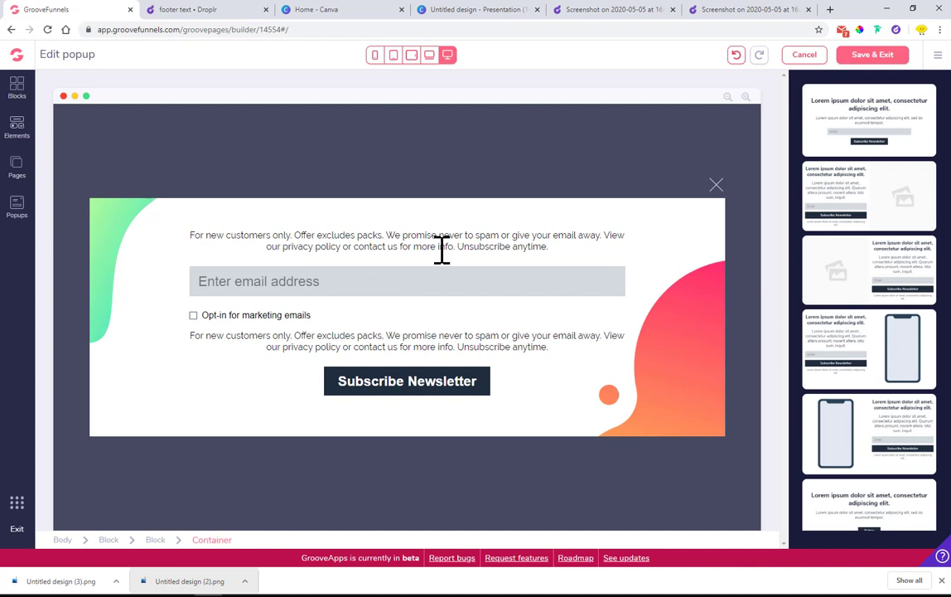
click(378, 341)
click(381, 249)
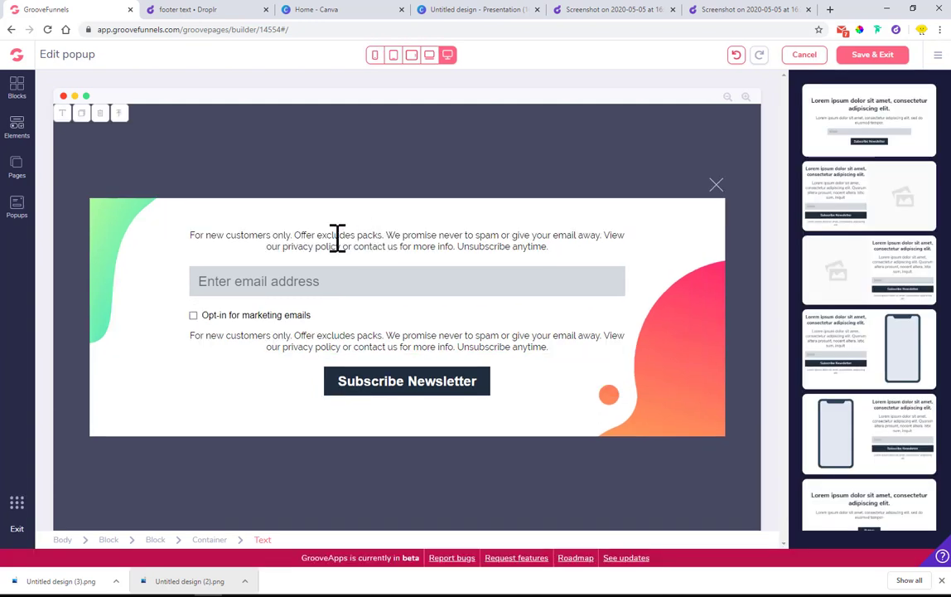
click(284, 278)
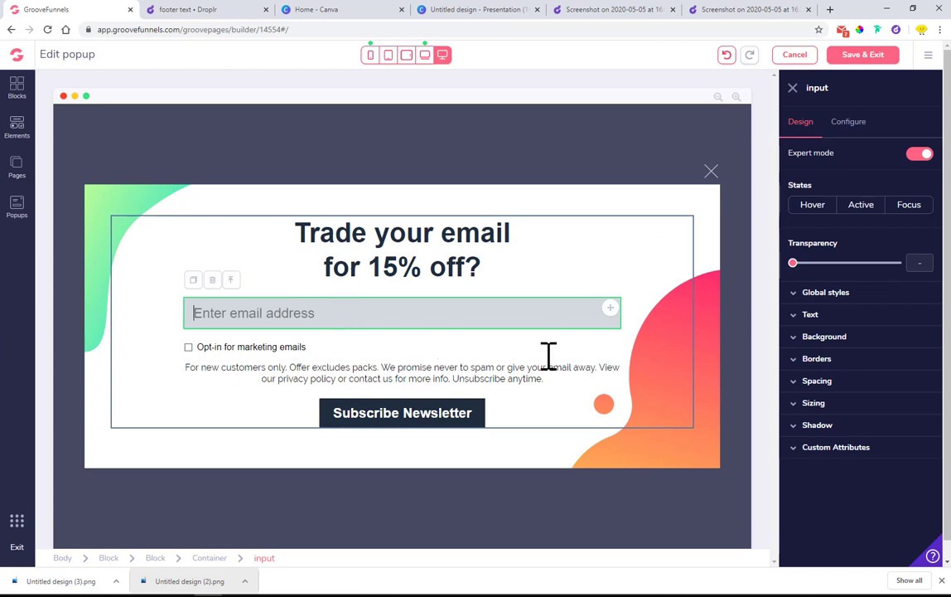
Step: Save and exit the popup, and reopen the Lemon popup for editing with its settings closed
click(857, 58)
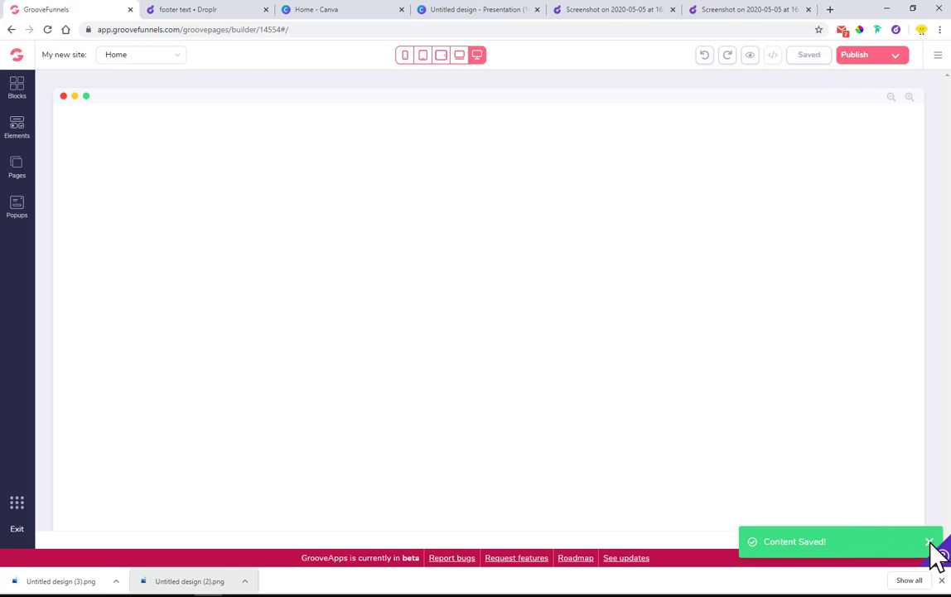
click(17, 207)
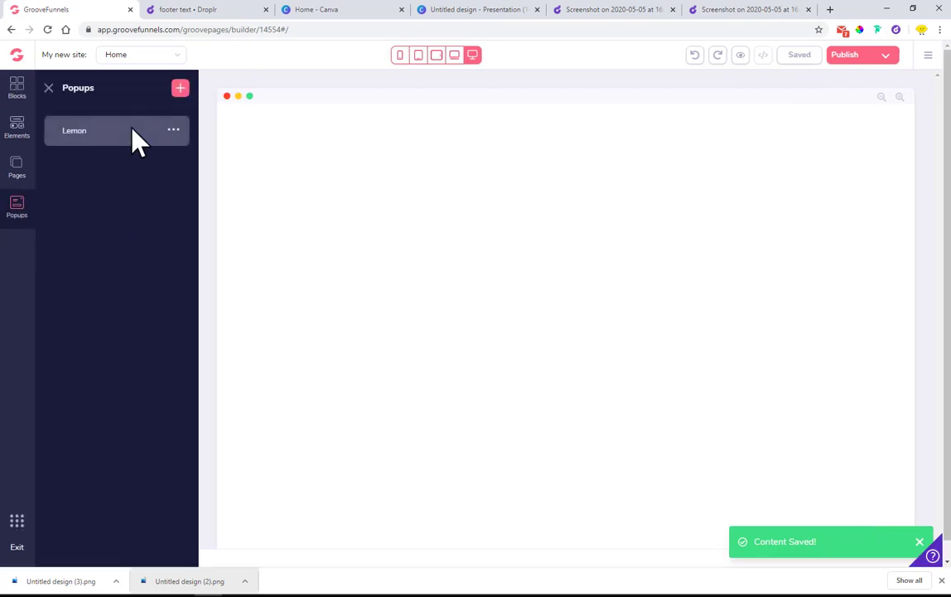
click(126, 132)
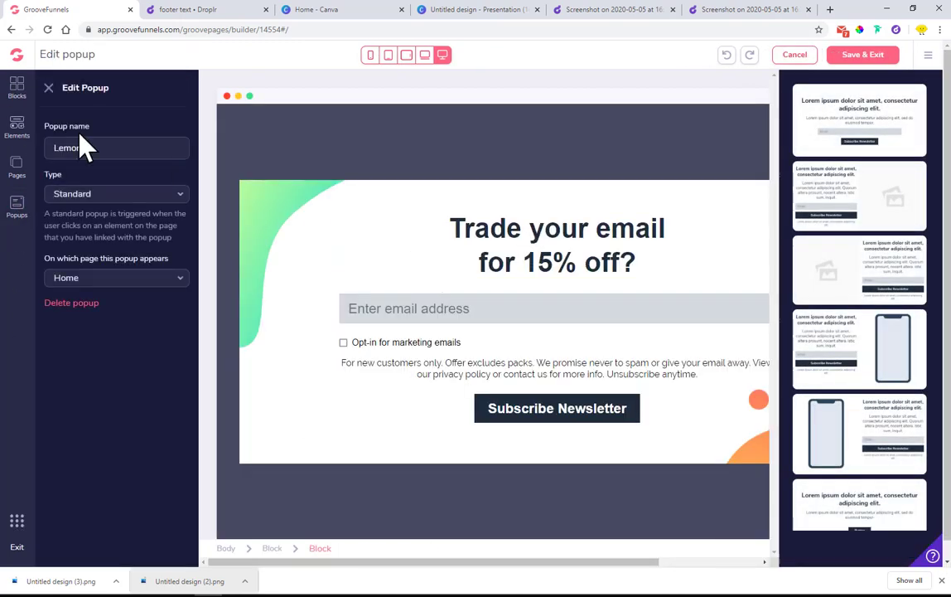
click(49, 89)
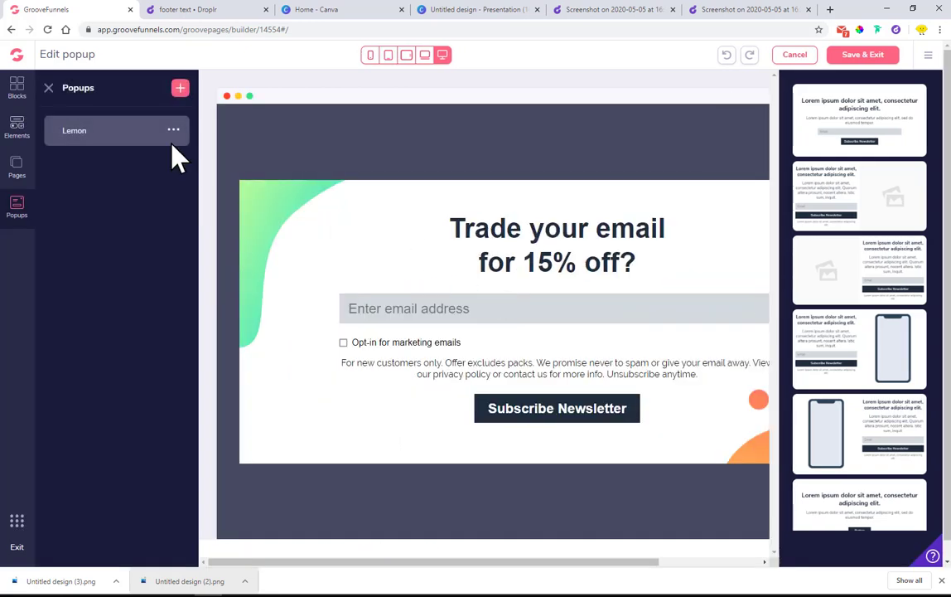
click(48, 88)
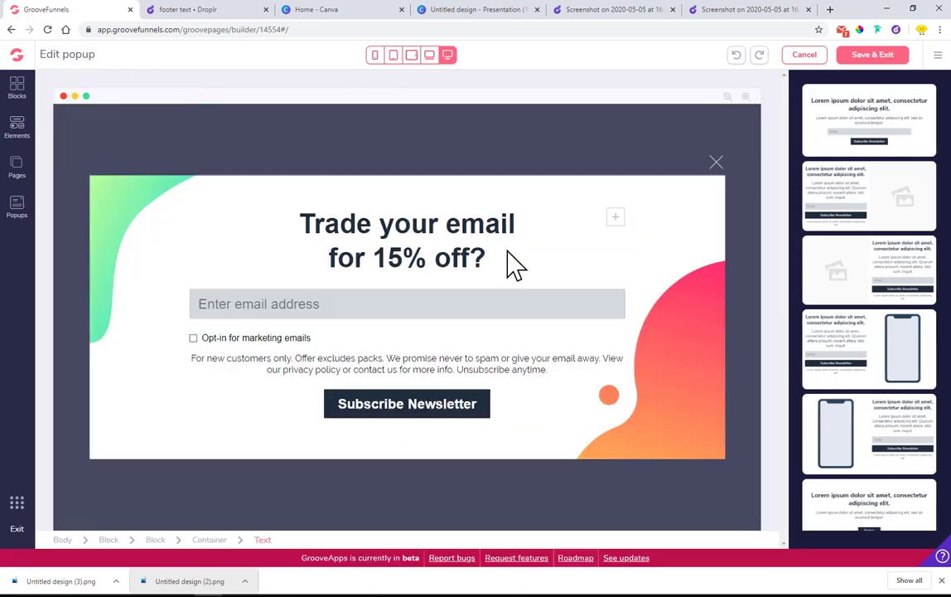
Step: Set the font of the "Trade your email for 15% off?" heading to raleway and its text color to black
click(370, 228)
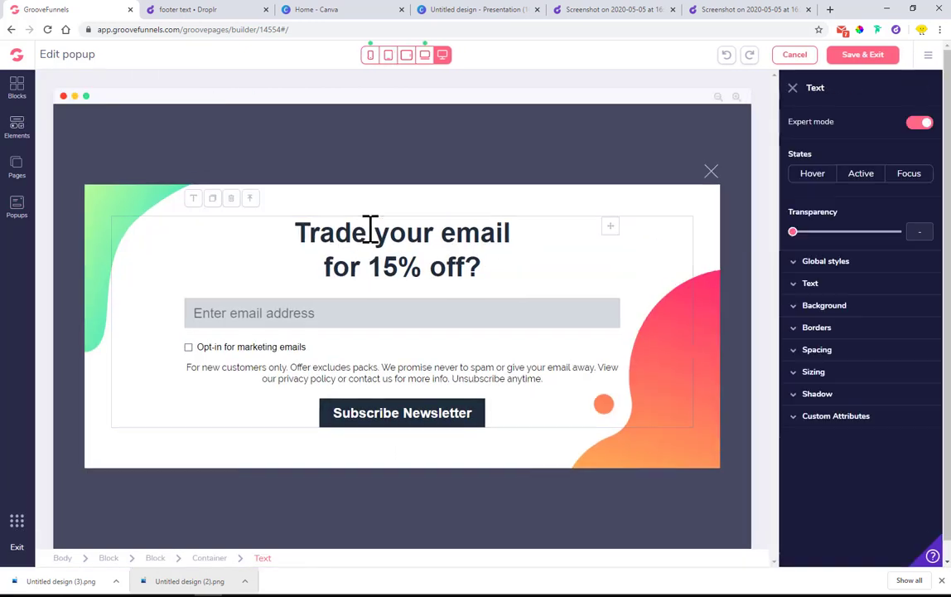
click(825, 286)
click(849, 307)
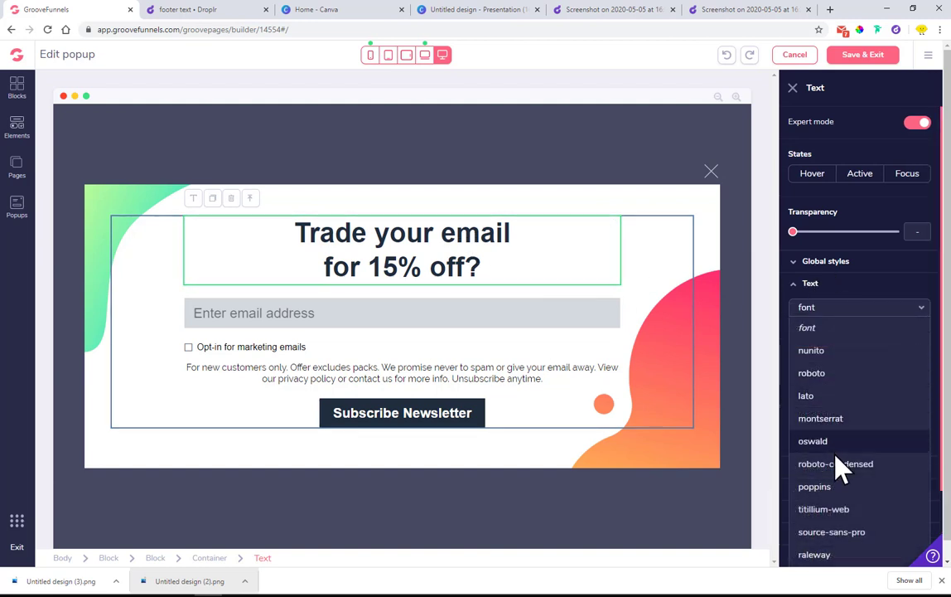
click(820, 554)
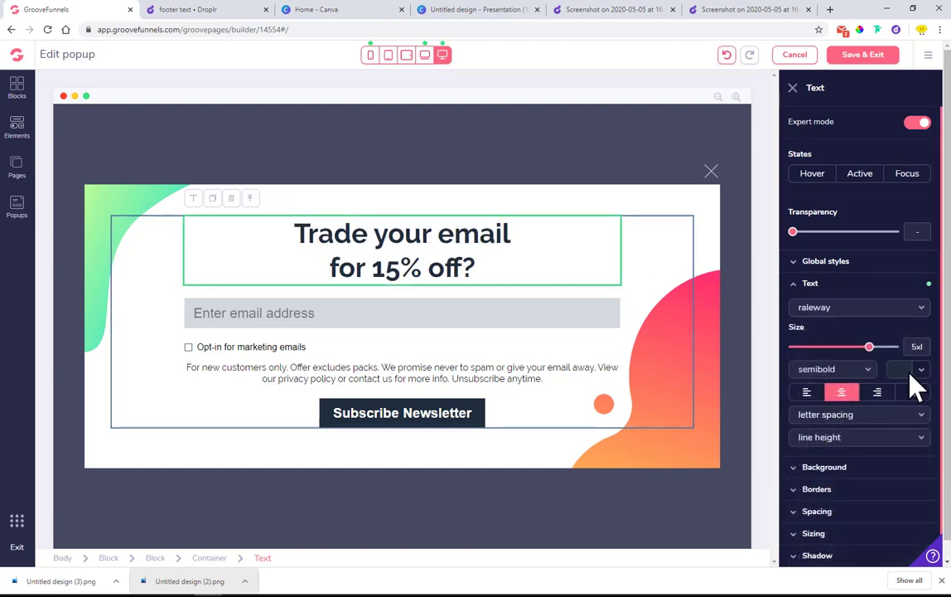
click(909, 374)
click(819, 431)
Step: Left-align the popup heading and set its text size to 5xl
mouse_move(866, 346)
mouse_down()
mouse_move(853, 352)
mouse_move(865, 357)
mouse_up()
click(915, 398)
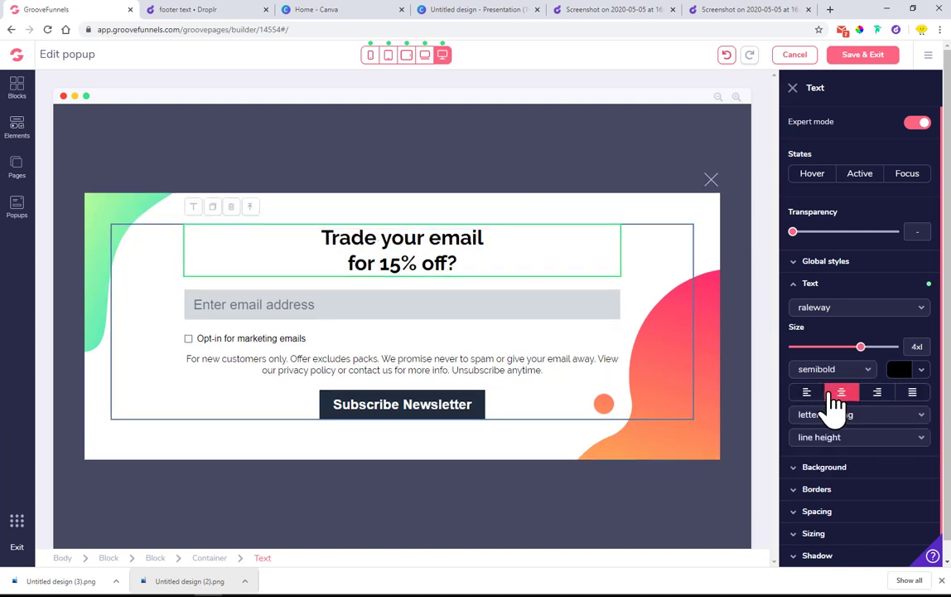
click(806, 392)
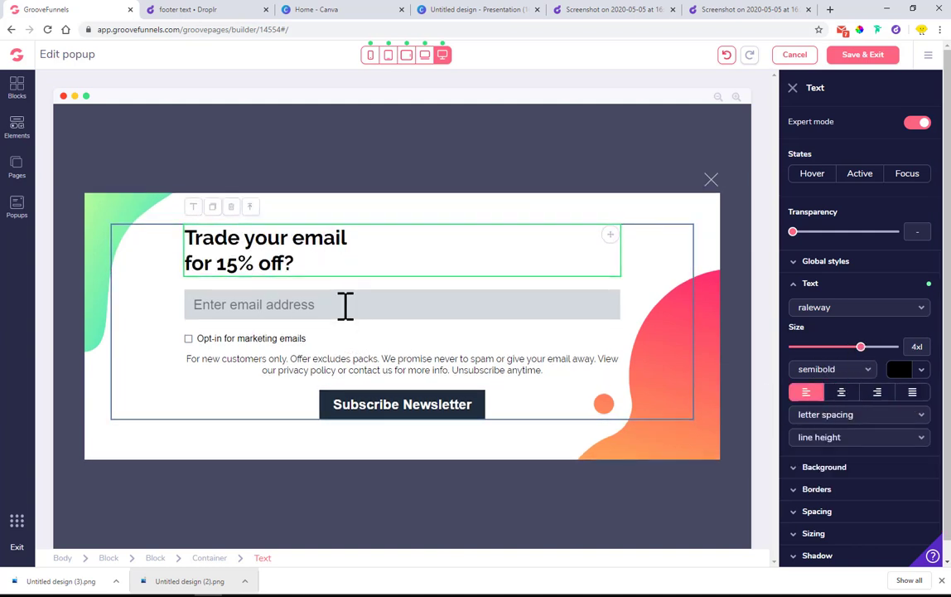
drag(867, 348, 870, 348)
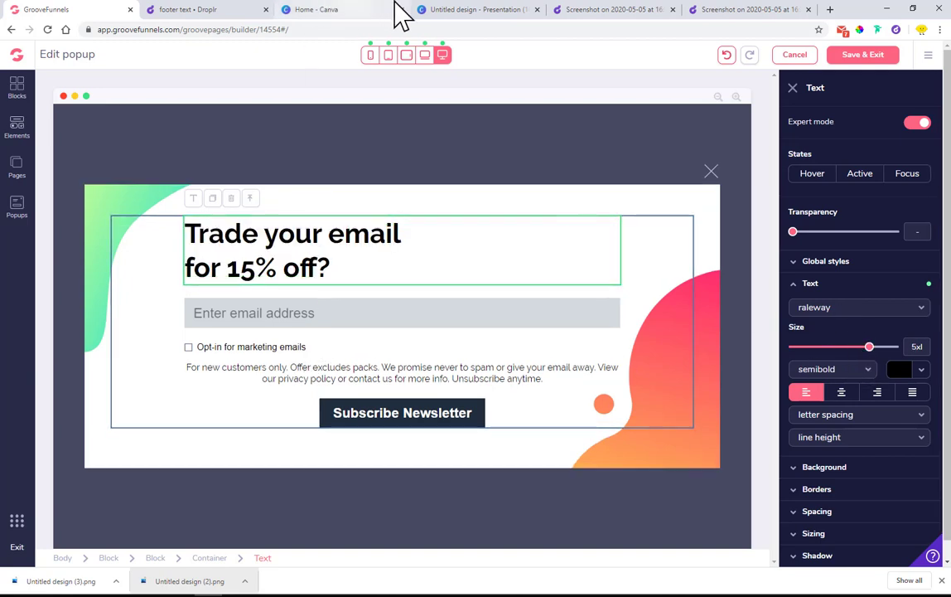
Step: Close the two Canva tabs and return to the popup being edited in GroovePages
click(443, 9)
click(389, 9)
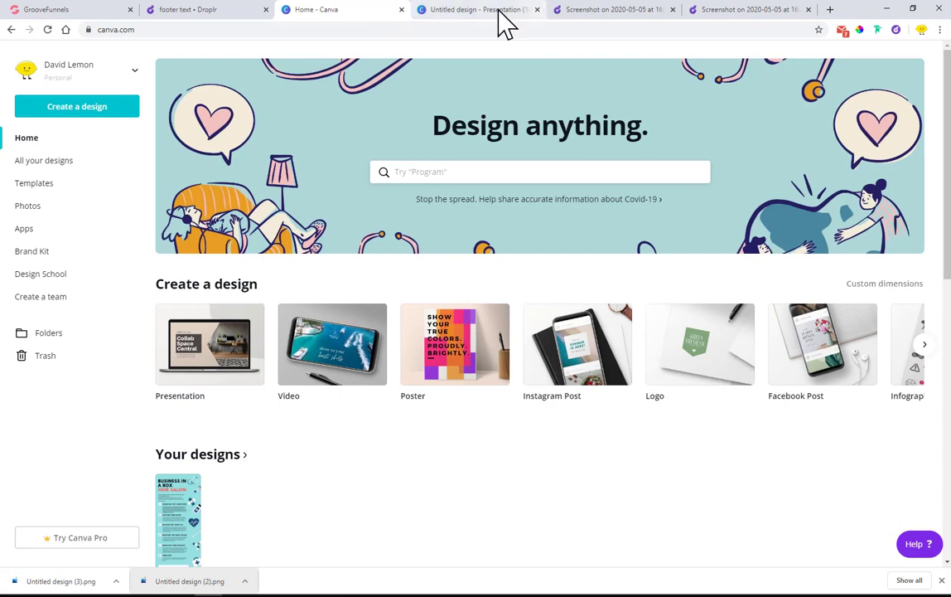
click(401, 9)
click(401, 9)
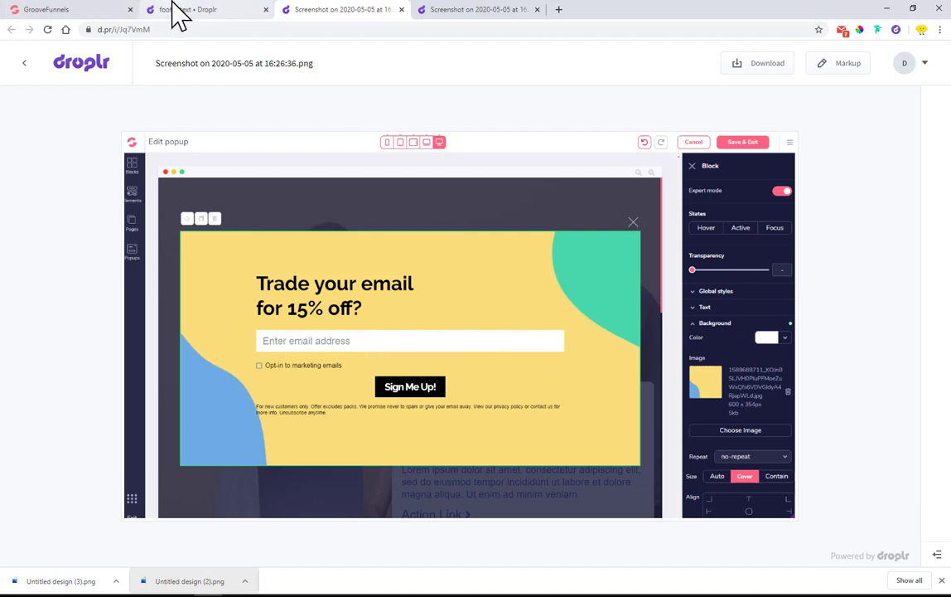
click(80, 11)
Step: Set the text color of the email address field to light gray
click(336, 308)
click(841, 314)
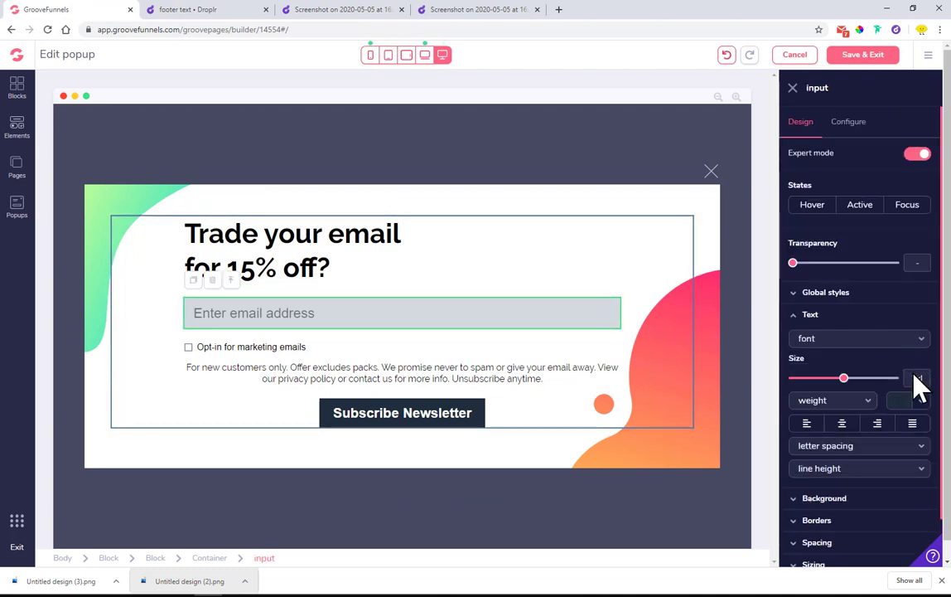
click(921, 401)
mouse_move(869, 505)
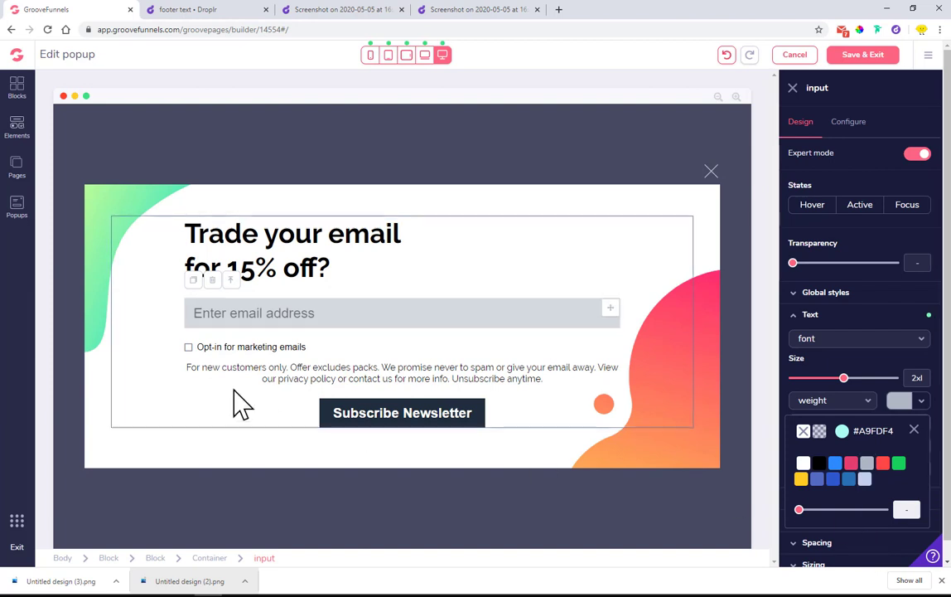
click(530, 340)
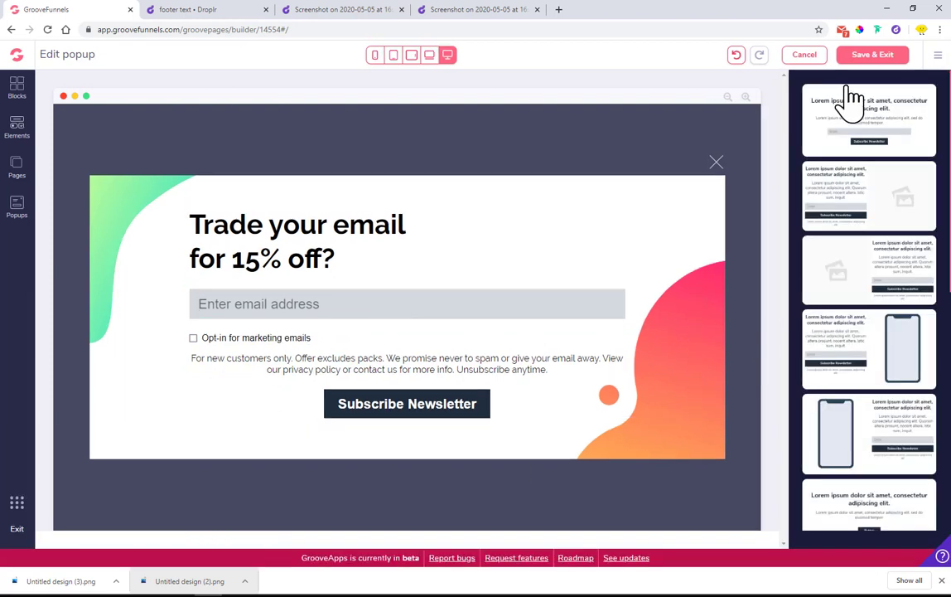
Step: Set the email address field's background color to white and check its text color setting
click(369, 307)
click(833, 339)
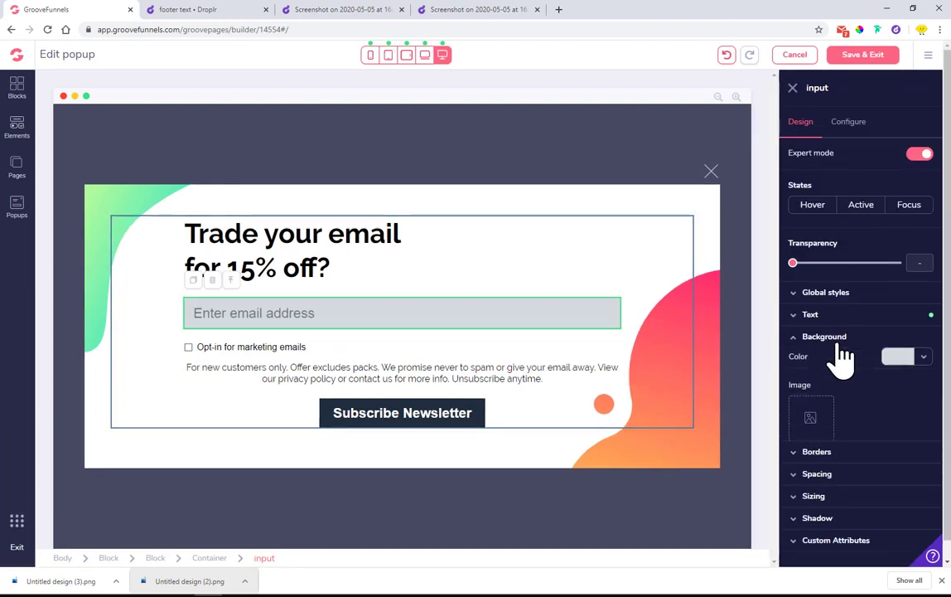
click(893, 357)
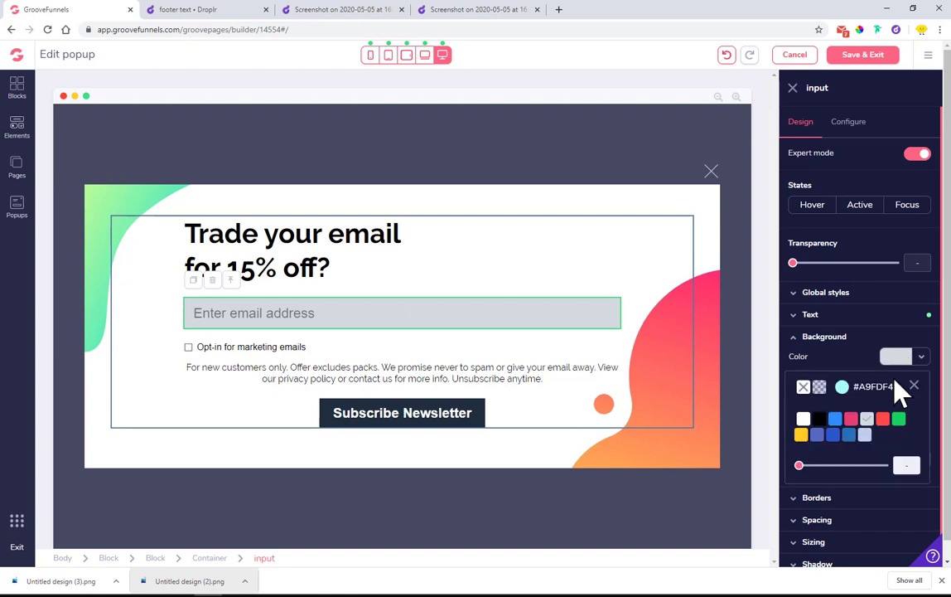
click(803, 418)
click(837, 319)
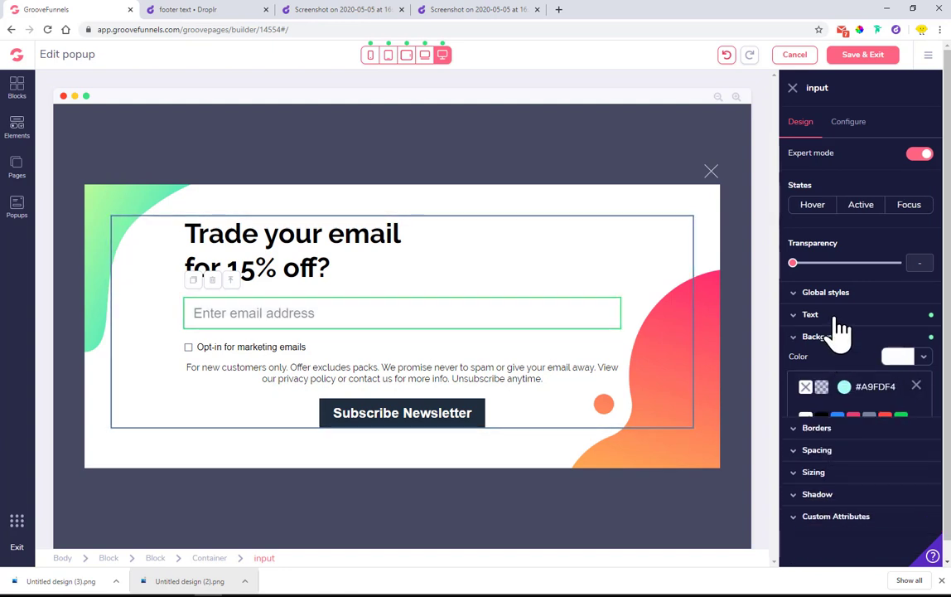
click(919, 405)
mouse_move(870, 468)
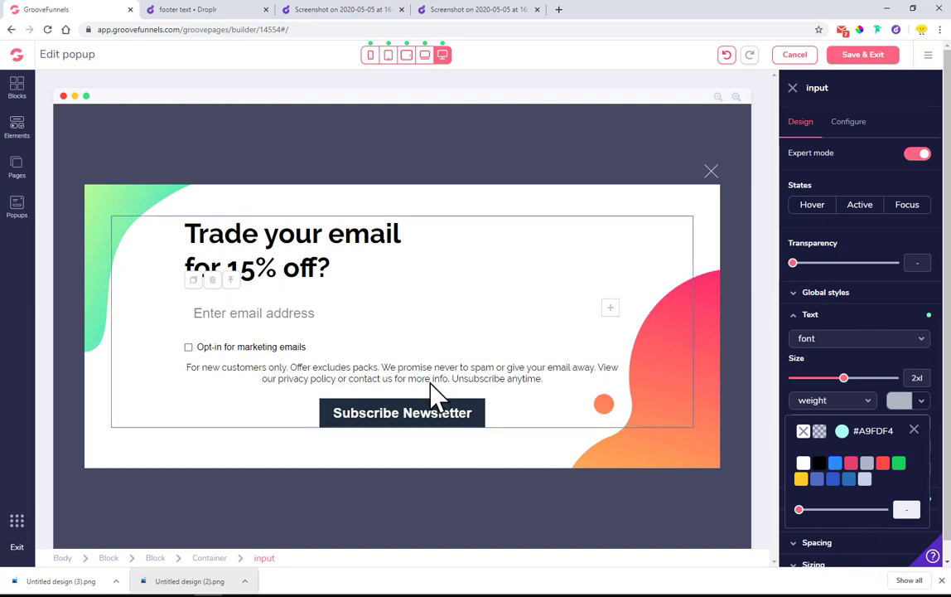
click(835, 317)
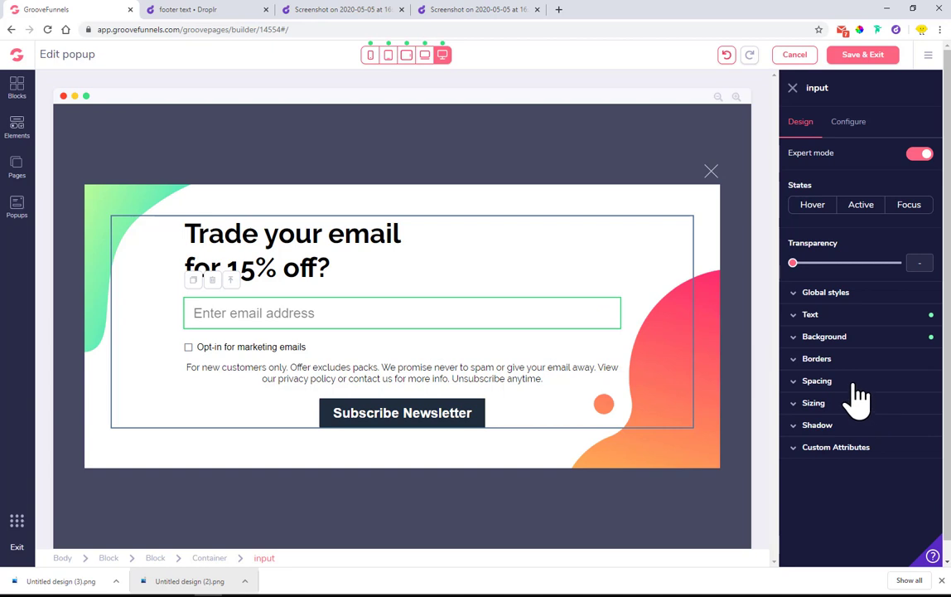
Step: Give the email address field a border of width 2 on all sides in light gray
click(841, 362)
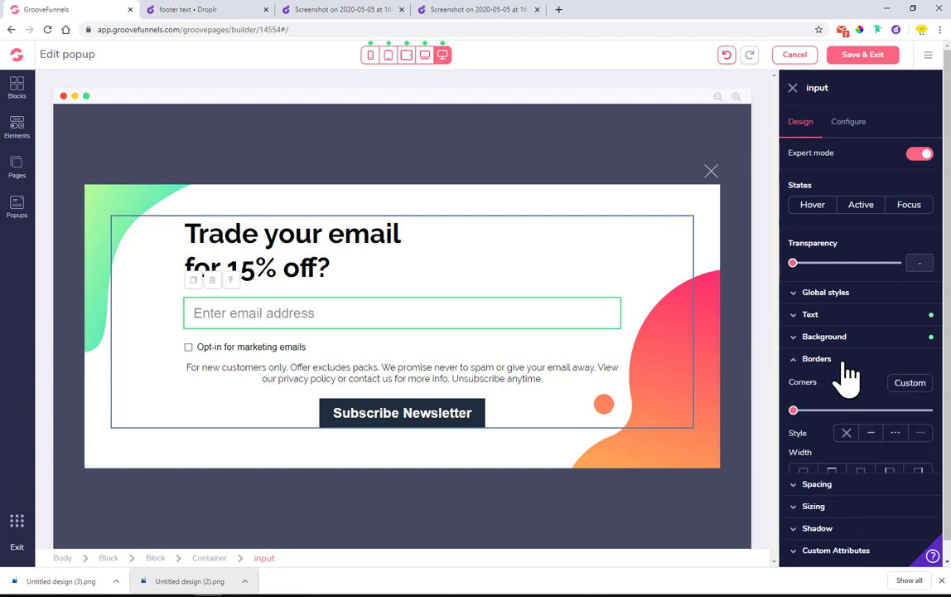
click(804, 473)
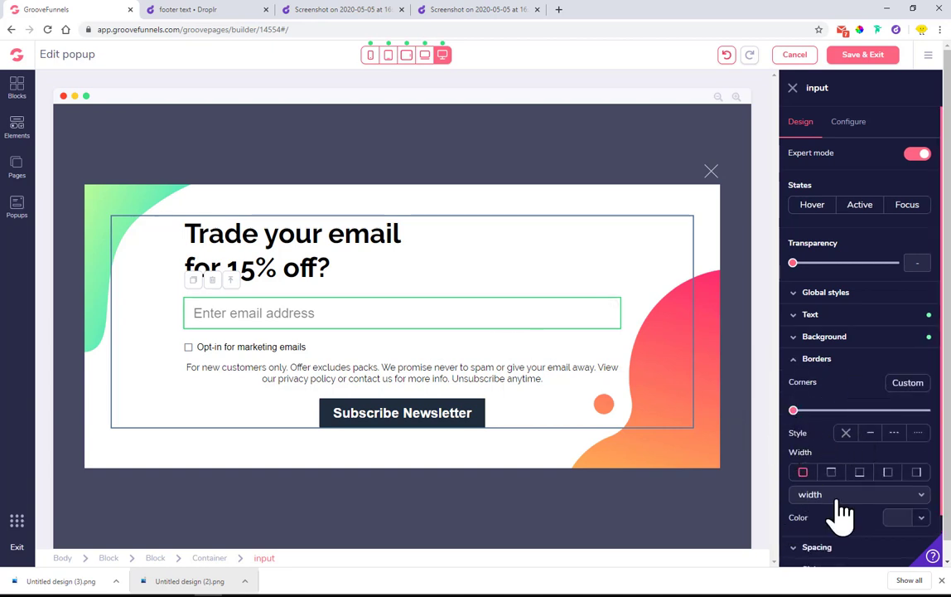
click(837, 496)
scroll(824, 547, down, 3)
click(835, 441)
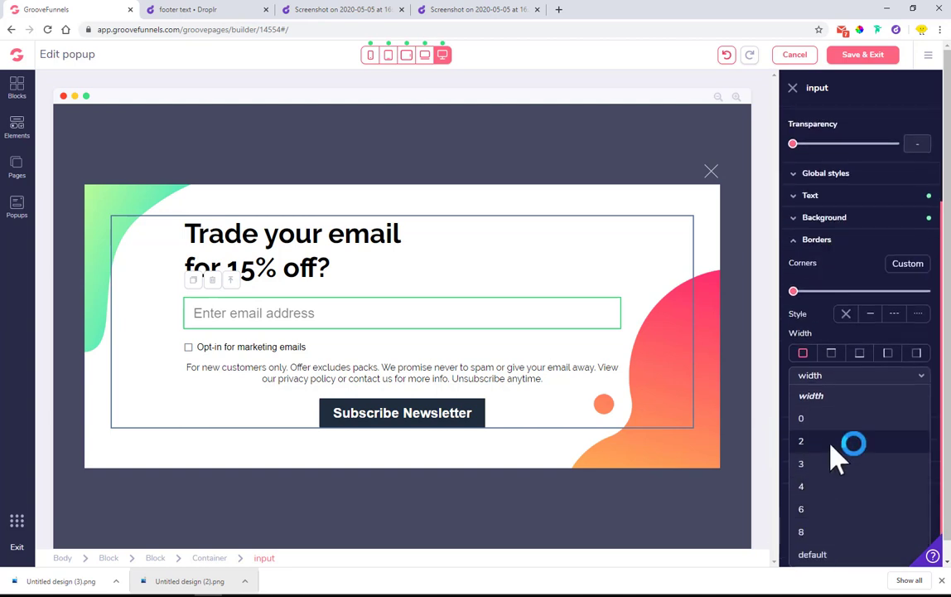
scroll(828, 433, up, 2)
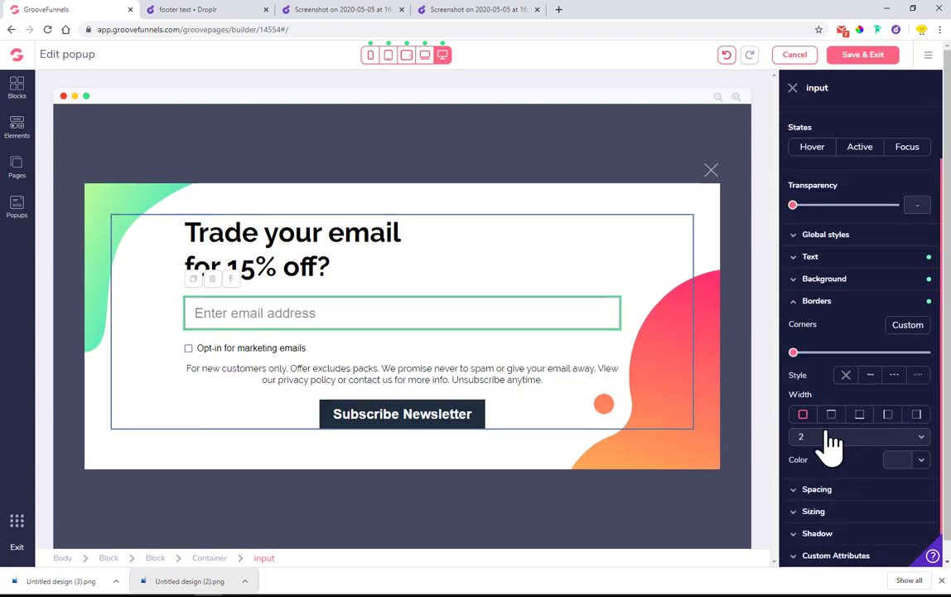
click(922, 460)
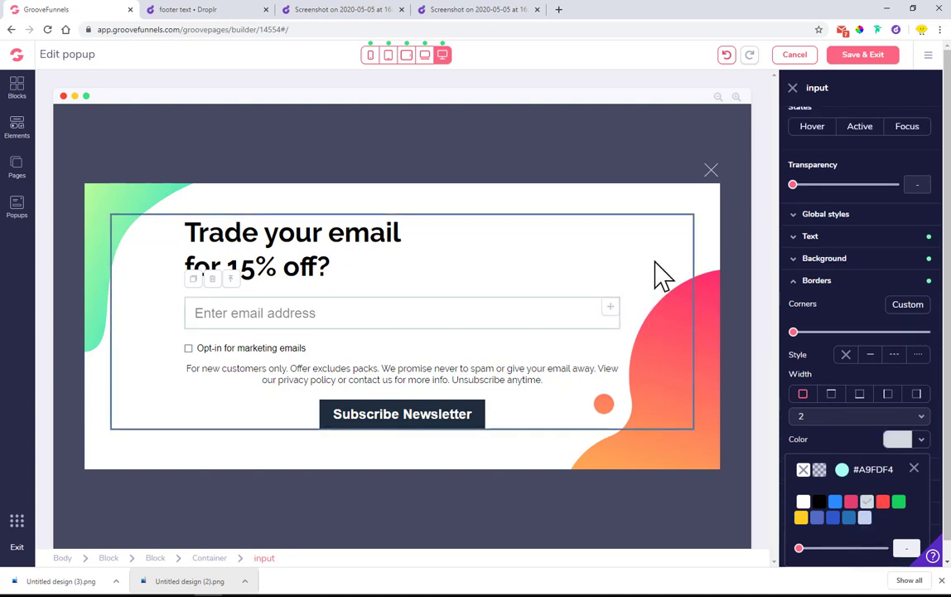
click(331, 257)
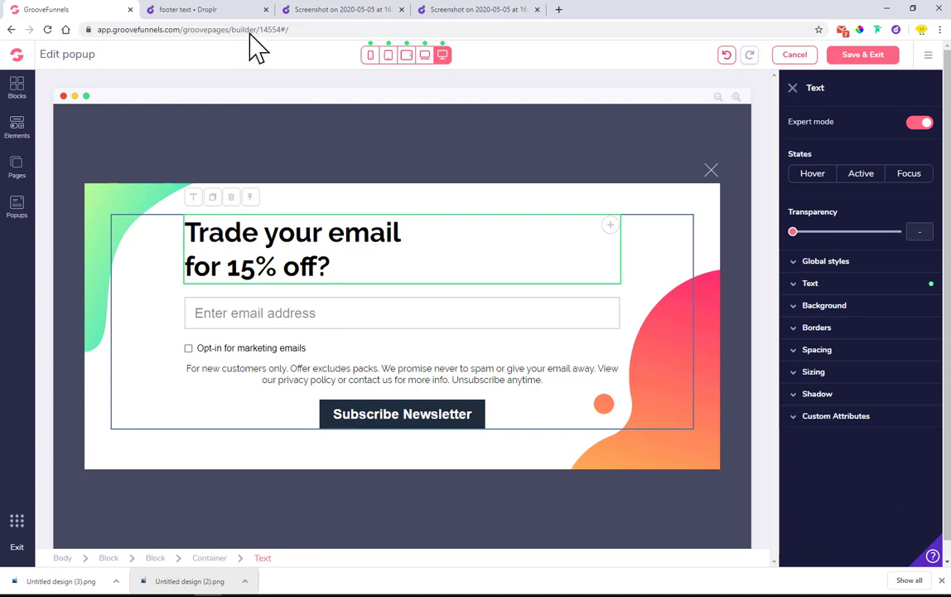
Step: Set the background color of the Subscribe Newsletter submit button to black
click(432, 416)
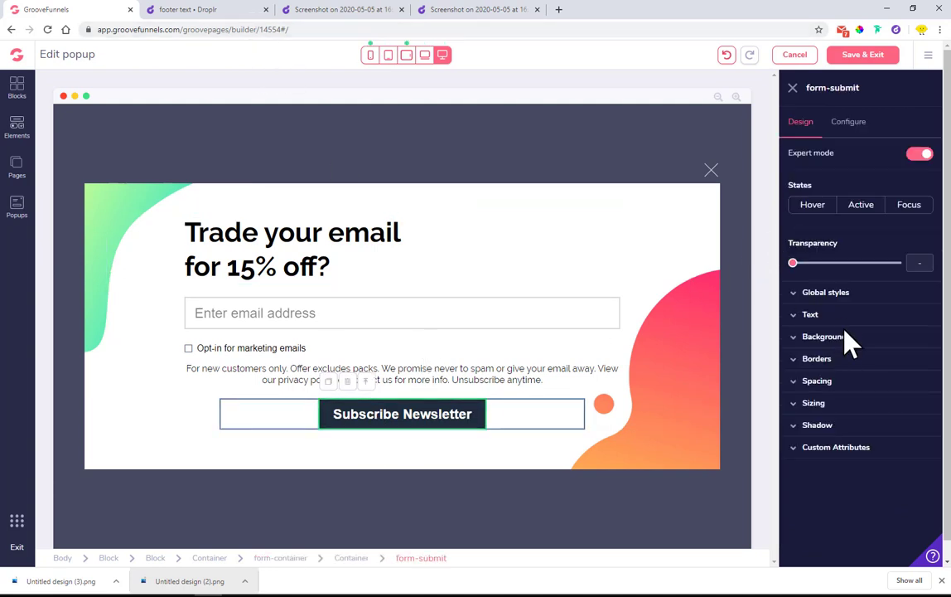
click(841, 337)
click(921, 357)
click(819, 418)
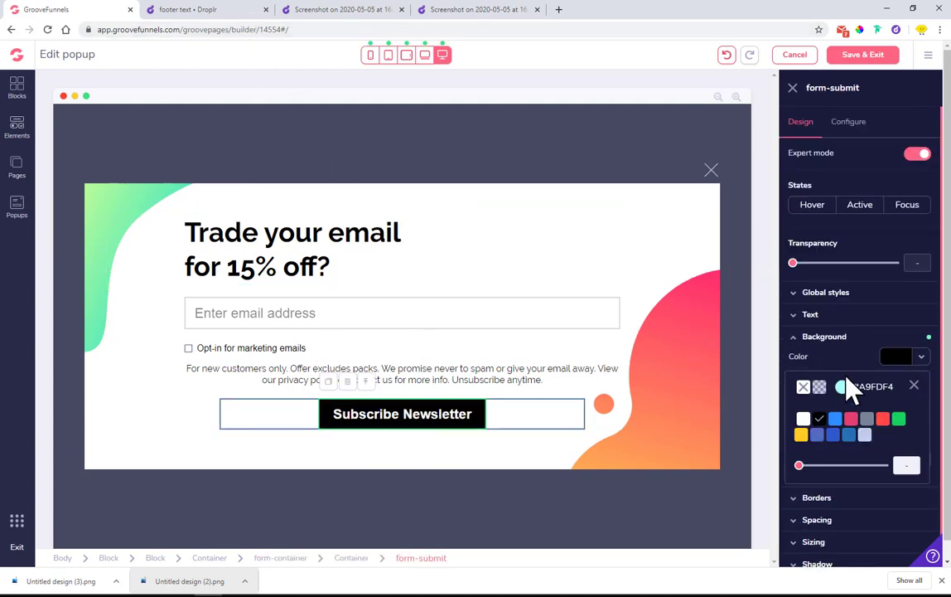
click(836, 336)
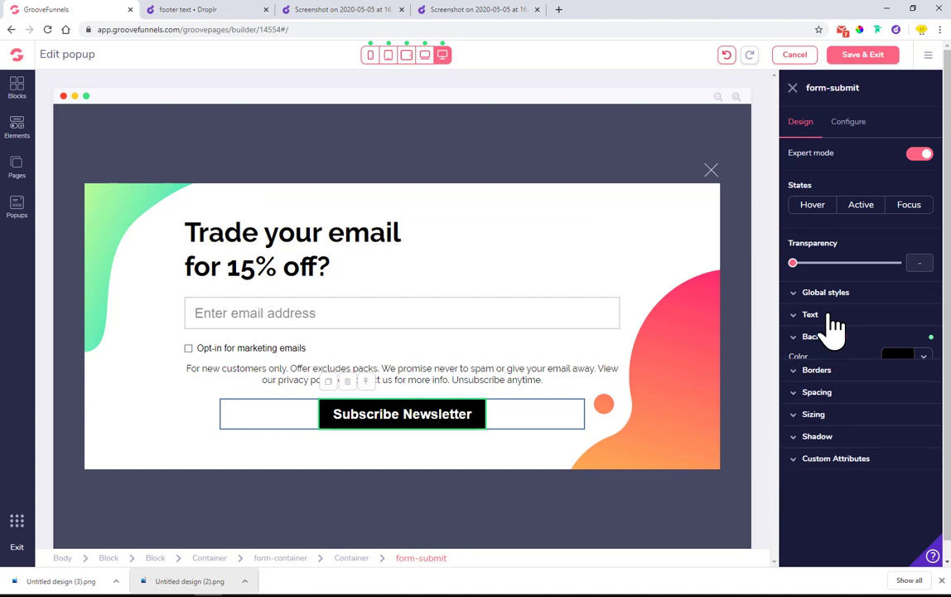
Step: Change the submit button's text to "Sign Me Up!" to match the reference popup screenshot and update the button
click(846, 122)
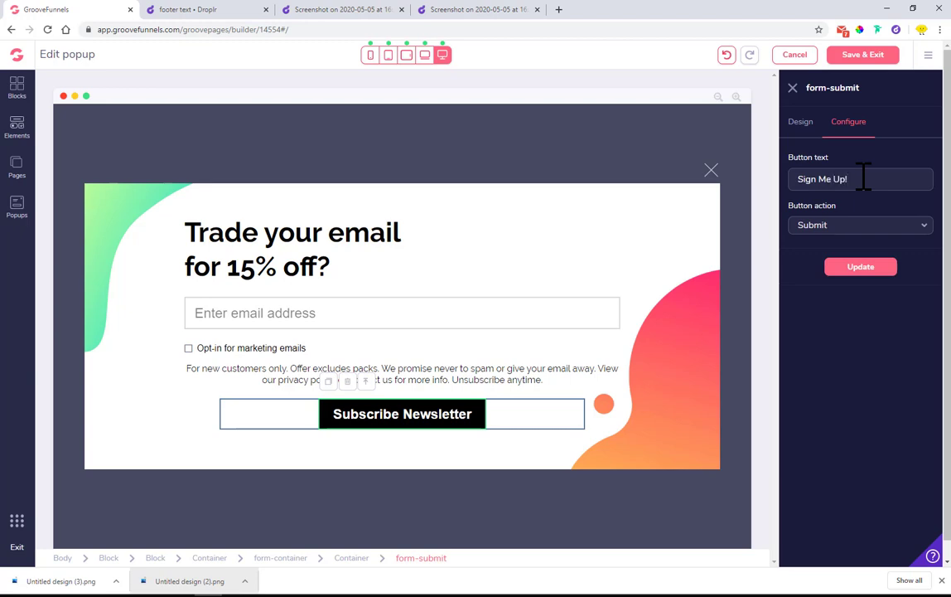
click(307, 12)
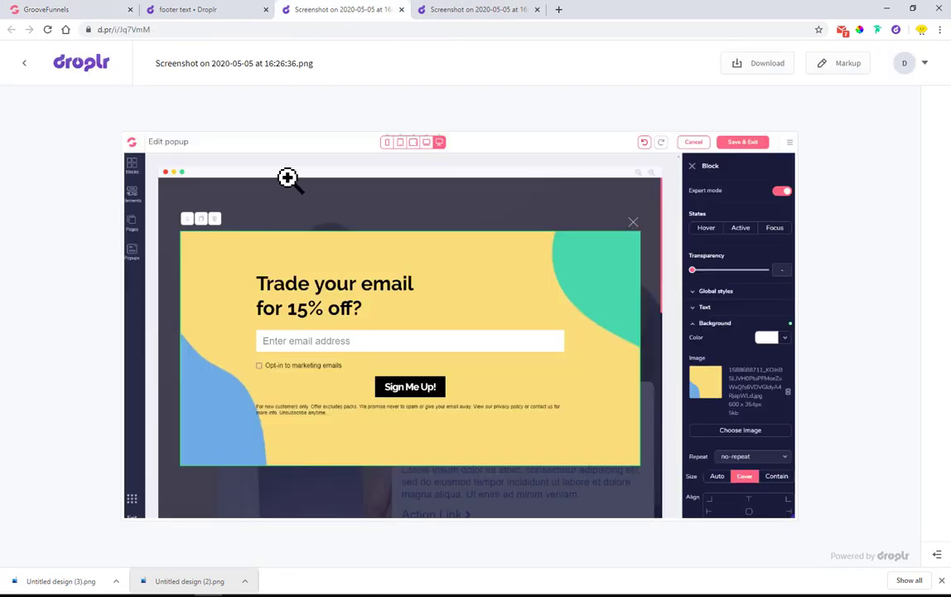
click(120, 10)
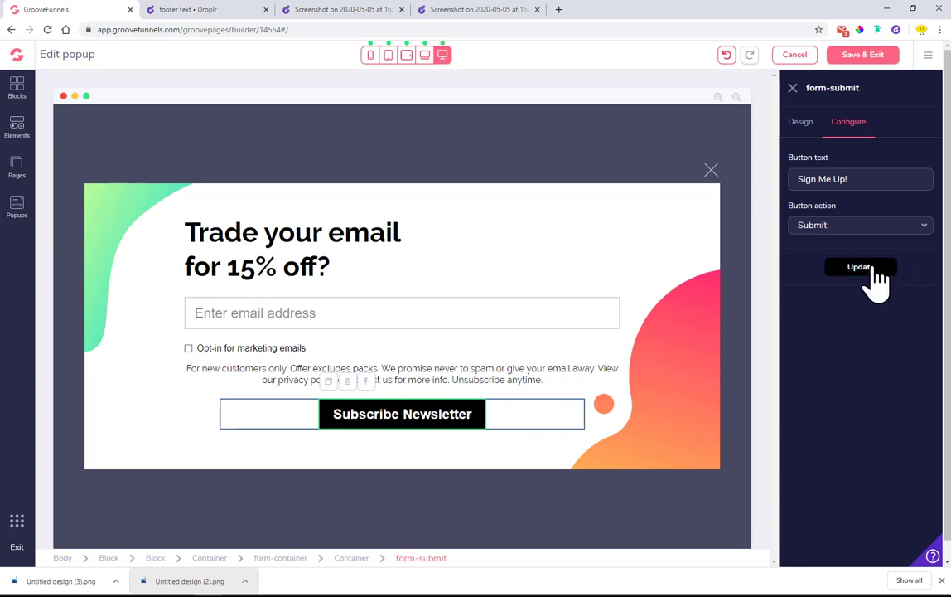
click(875, 268)
Step: Set the letter spacing of the Sign Me Up! button's text to tight
click(802, 122)
click(833, 317)
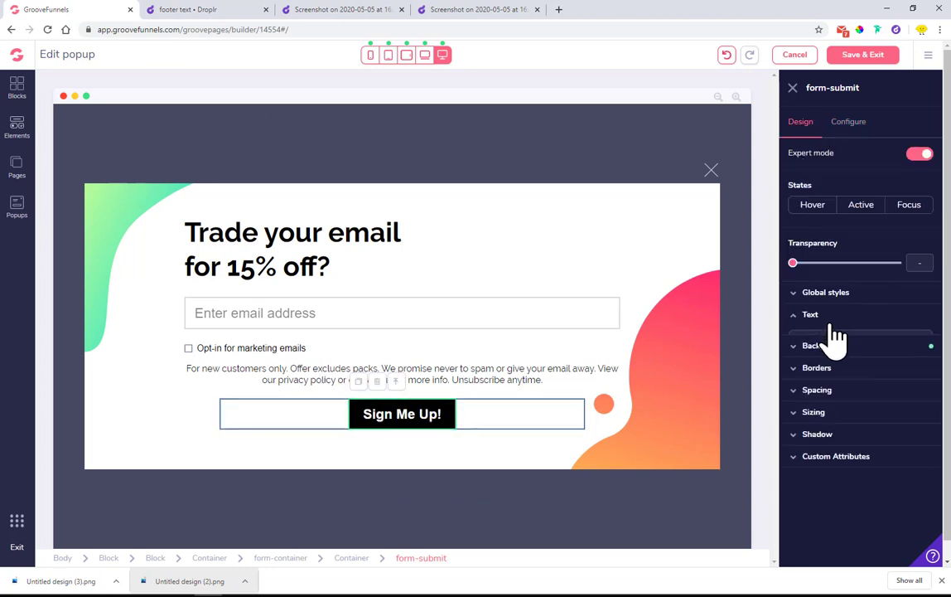
click(831, 477)
click(828, 489)
click(826, 451)
click(815, 495)
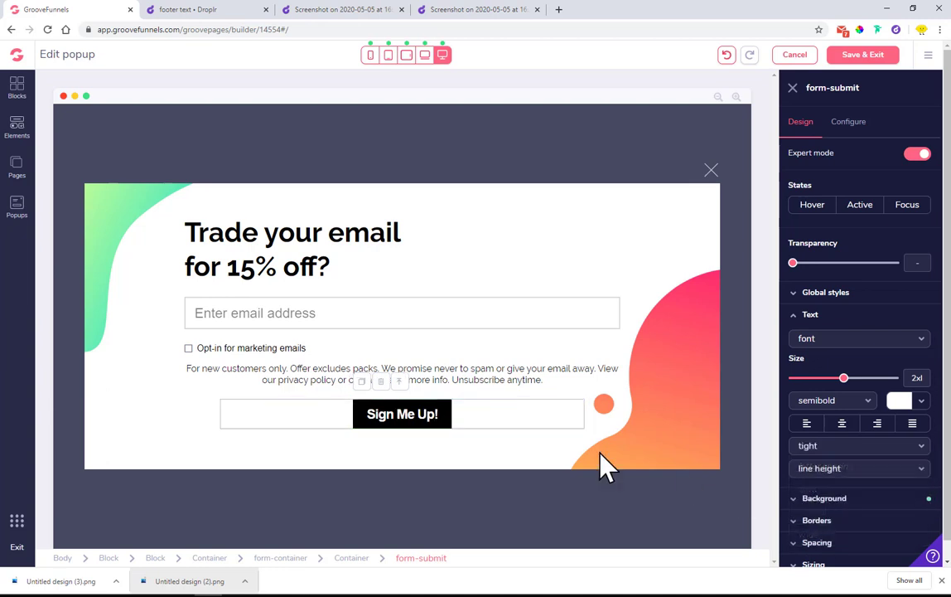
click(822, 316)
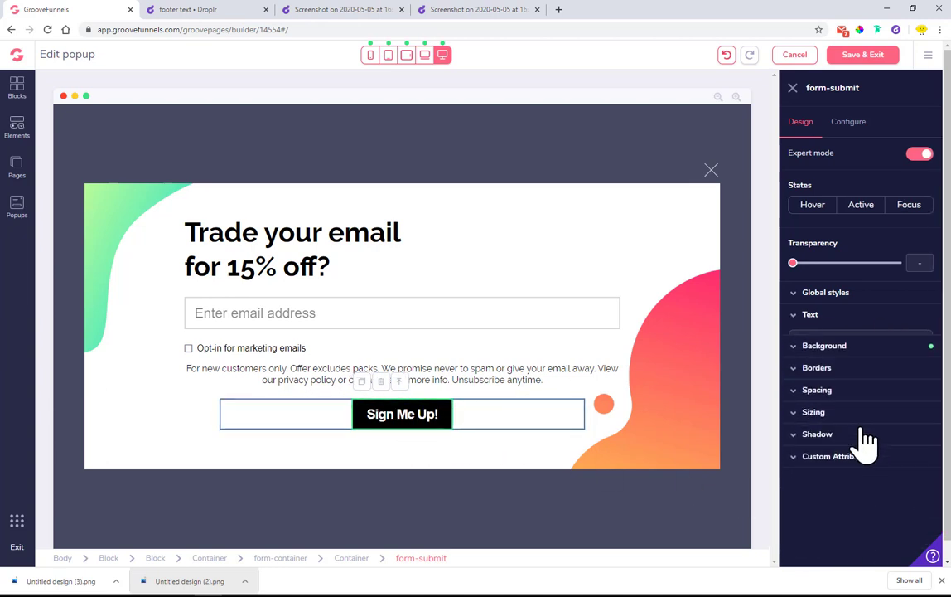
Step: Round the corners of the Sign Me Up! button and of the email address field's border slightly
click(820, 358)
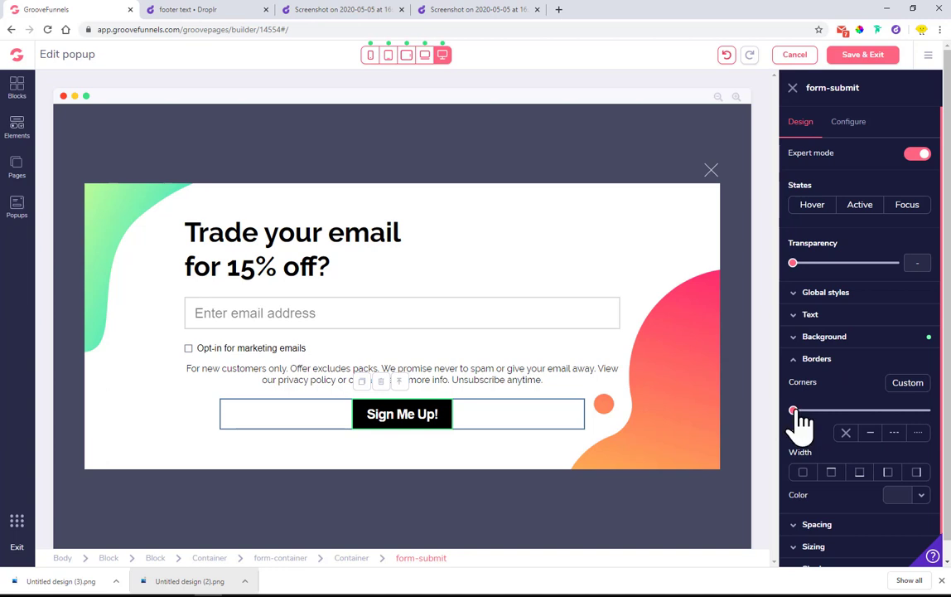
drag(809, 418, 839, 420)
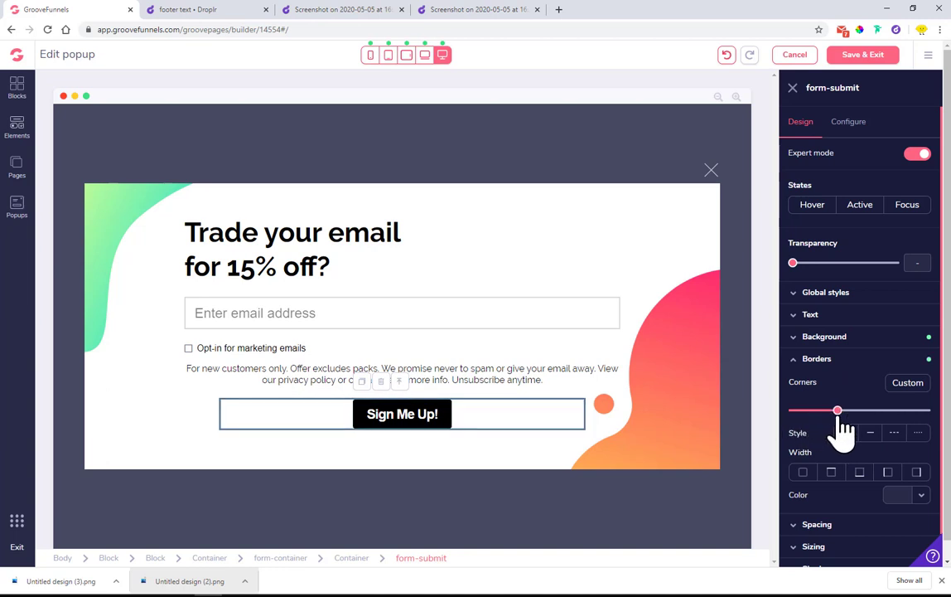
click(422, 319)
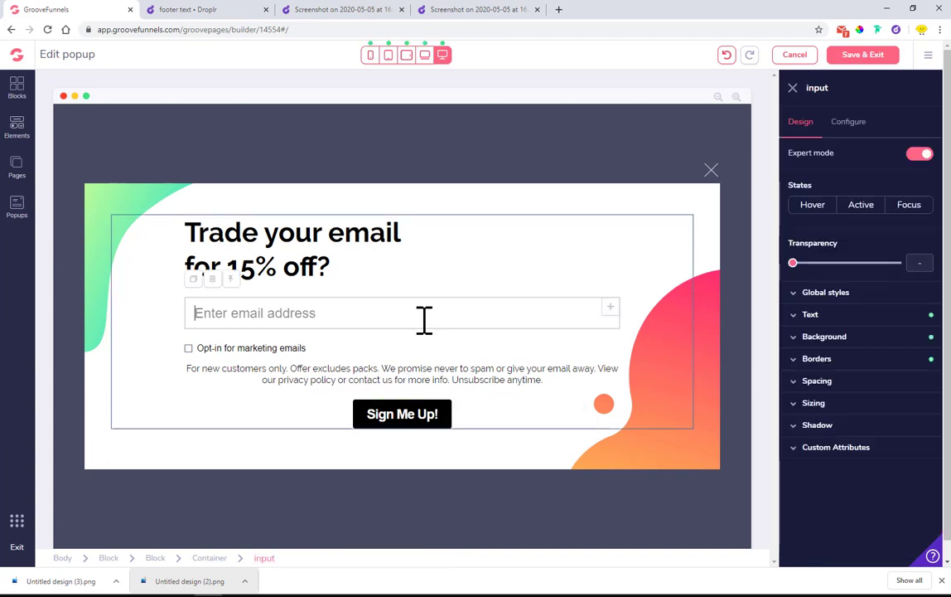
click(823, 361)
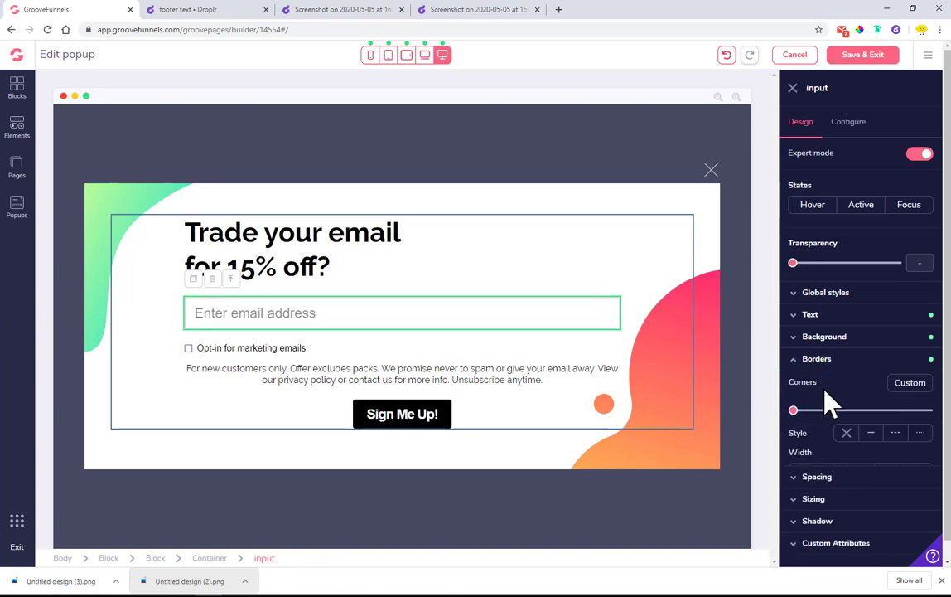
drag(794, 411, 858, 421)
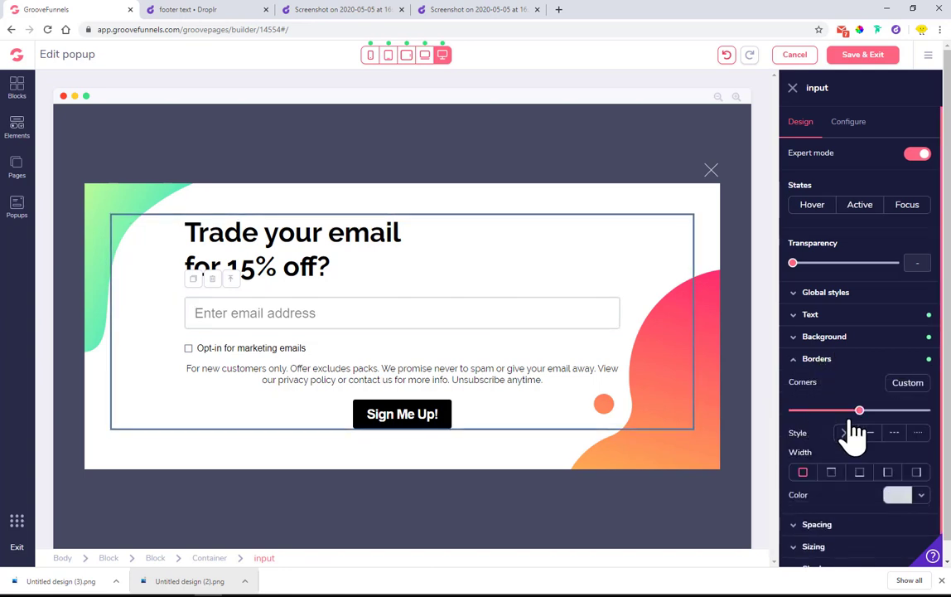
Step: Save and exit the popup, and reopen the Lemon popup for editing
click(861, 55)
click(807, 56)
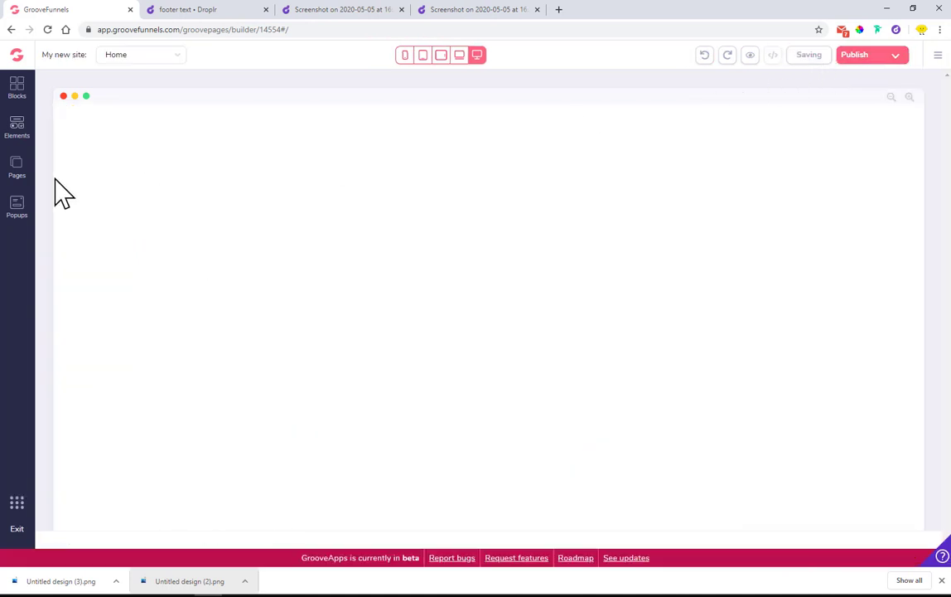
click(16, 209)
click(83, 131)
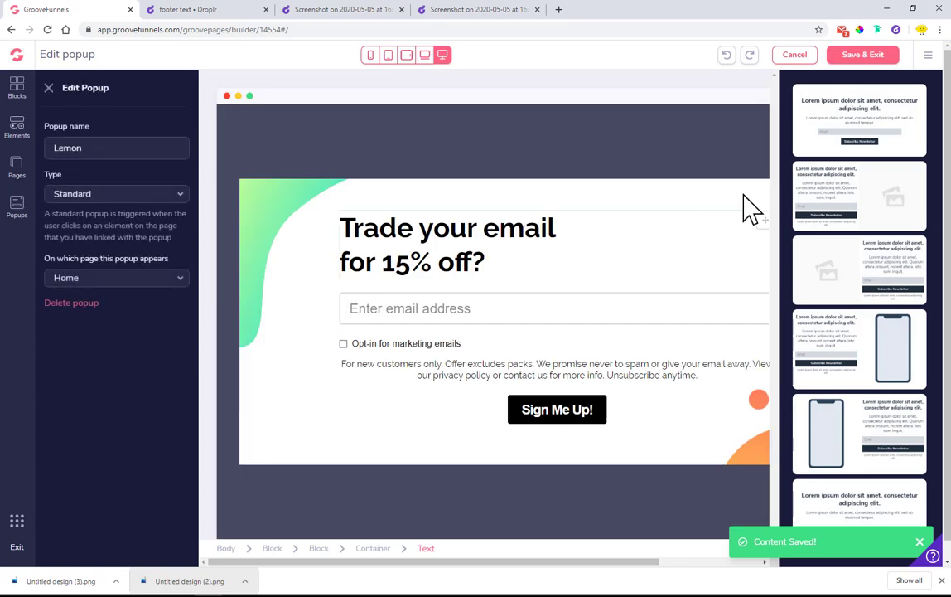
click(55, 92)
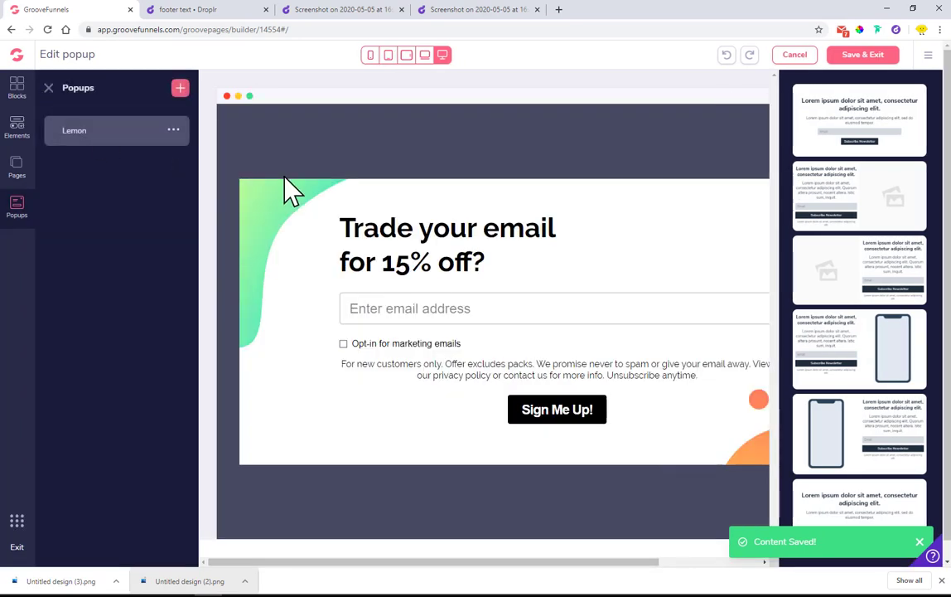
click(48, 88)
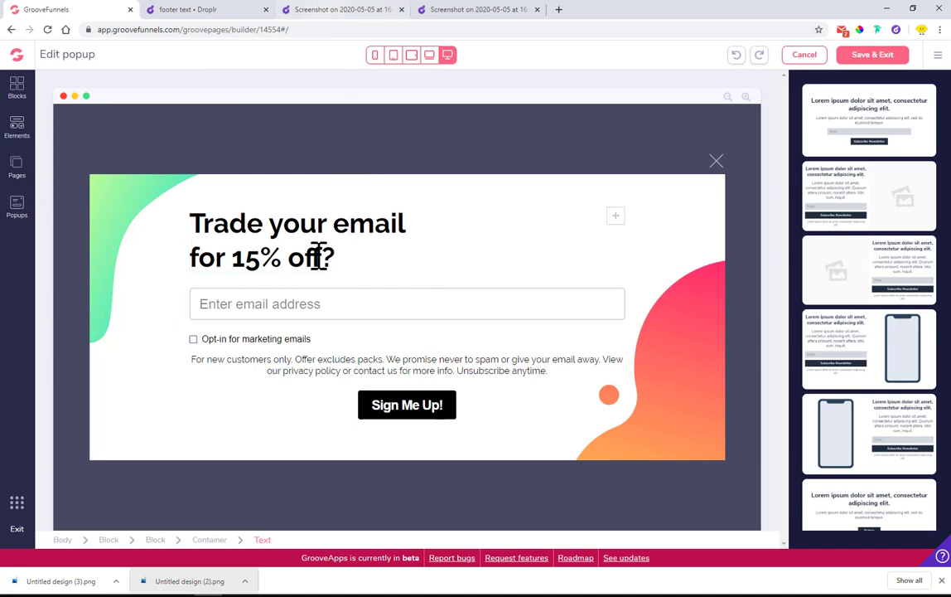
Step: Set the top padding of the disclaimer text below the opt-in checkbox to 0
click(404, 358)
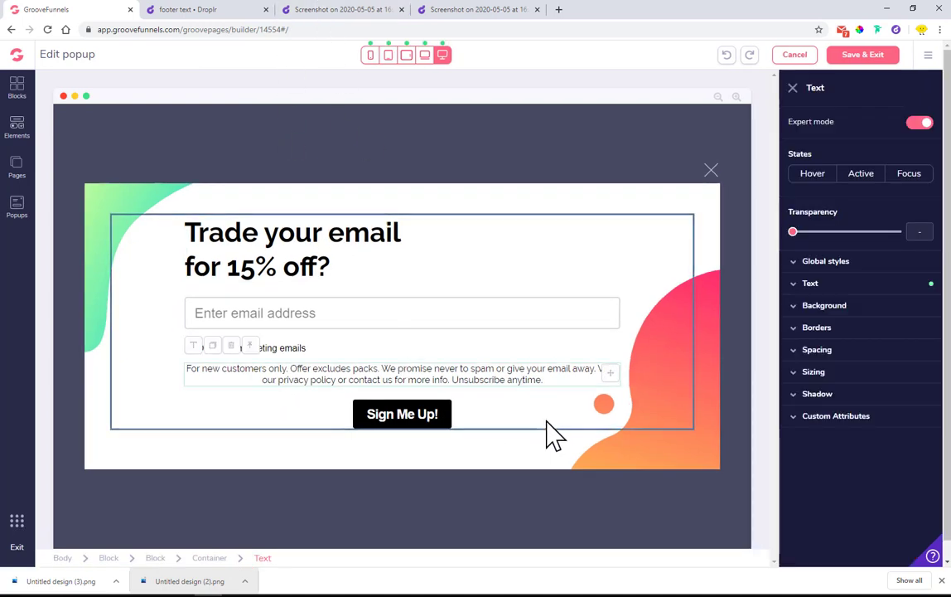
click(842, 355)
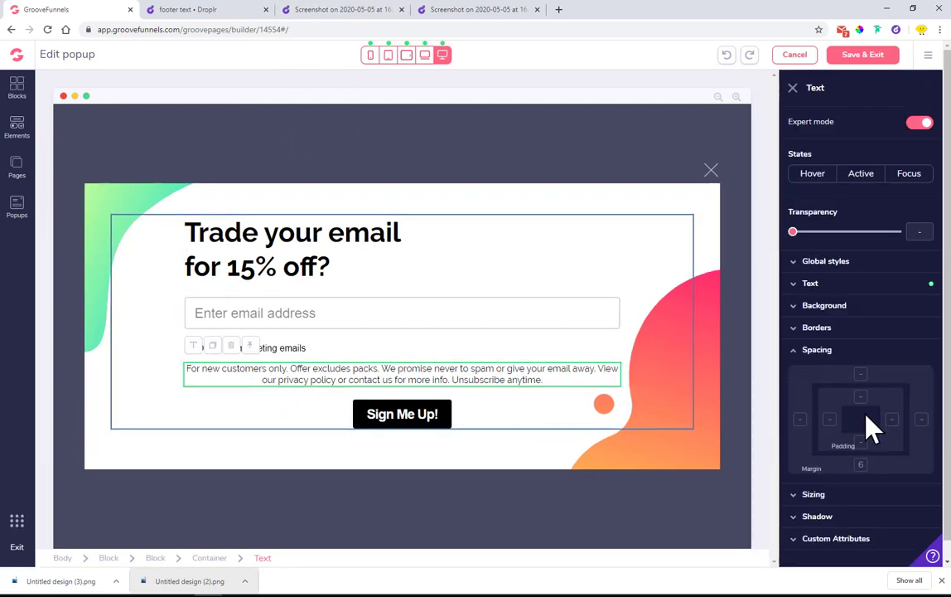
click(860, 397)
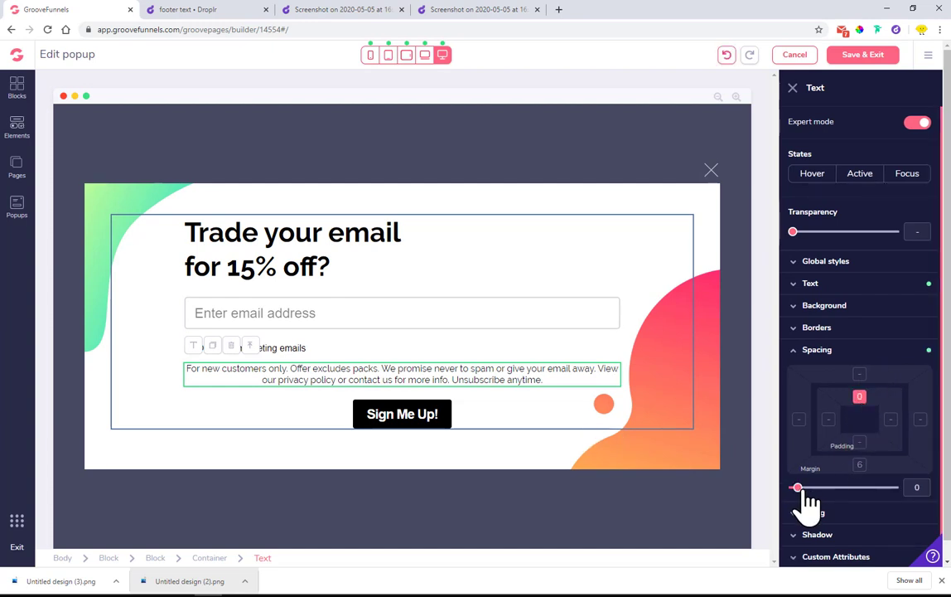
click(798, 489)
Step: Move the Sign Me Up! button above the disclaimer text and increase the disclaimer text's top padding
click(440, 416)
drag(439, 416, 440, 374)
click(359, 399)
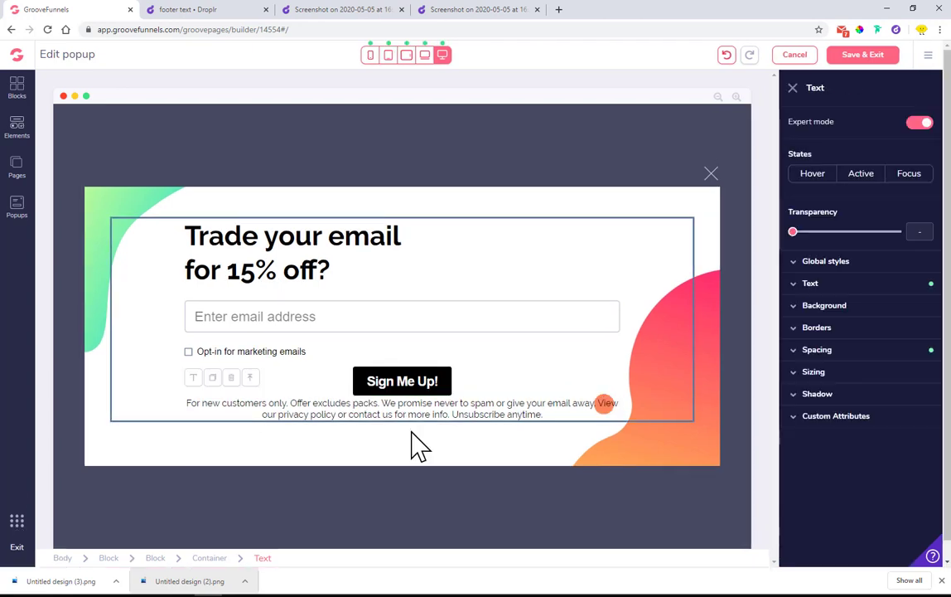
click(822, 353)
drag(804, 490, 834, 497)
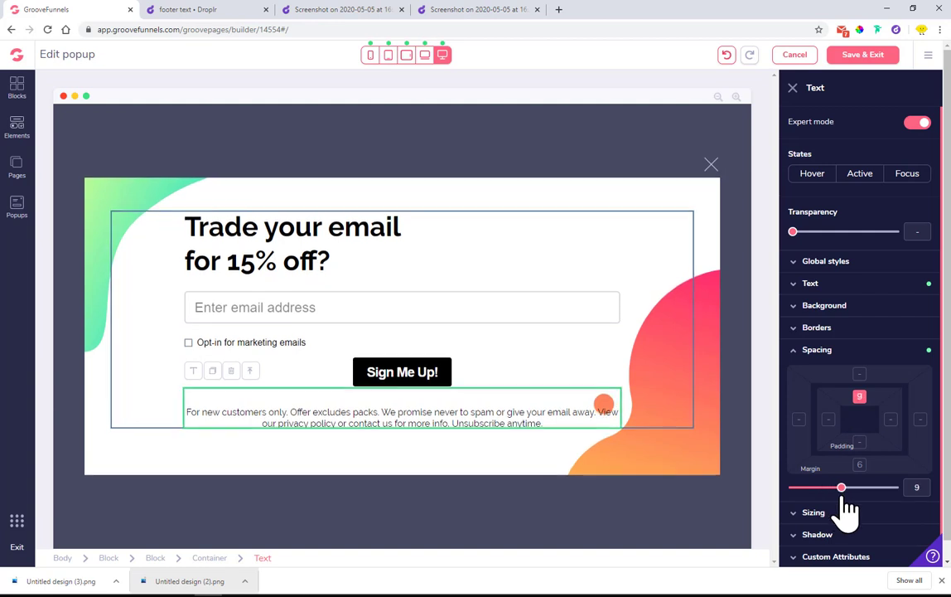
Step: Leave the popup block's settings and look through the ready-made popup templates
click(503, 206)
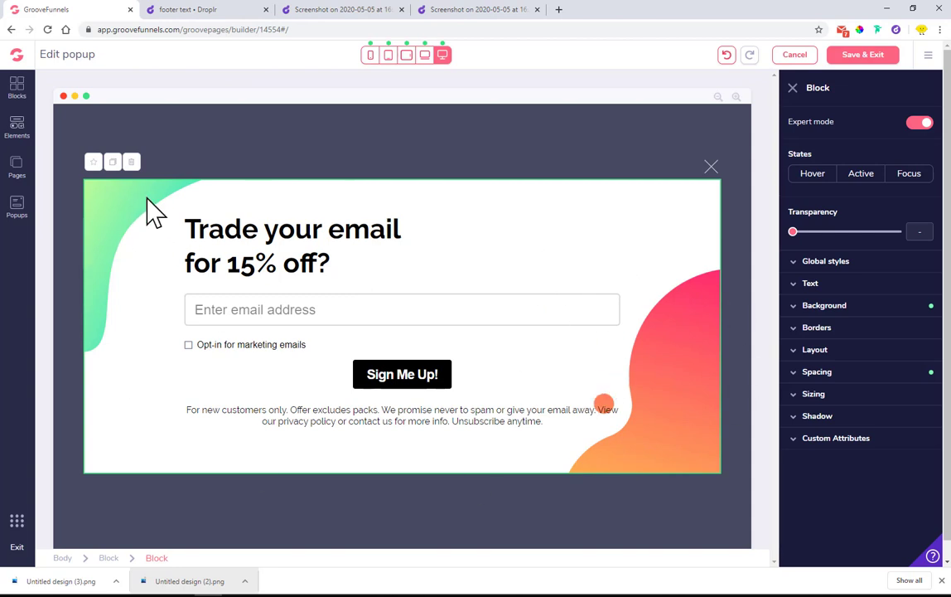
click(794, 87)
scroll(888, 319, down, 1)
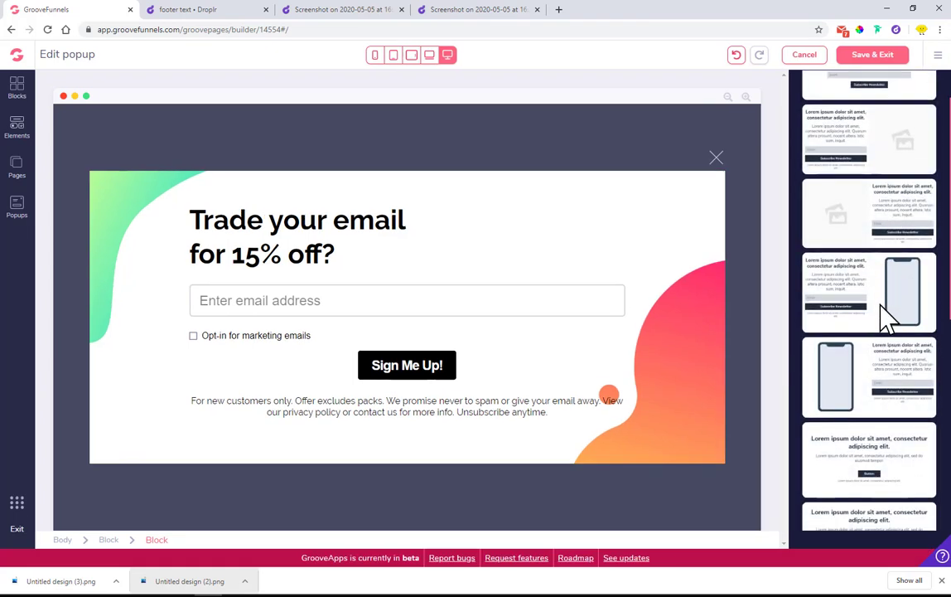